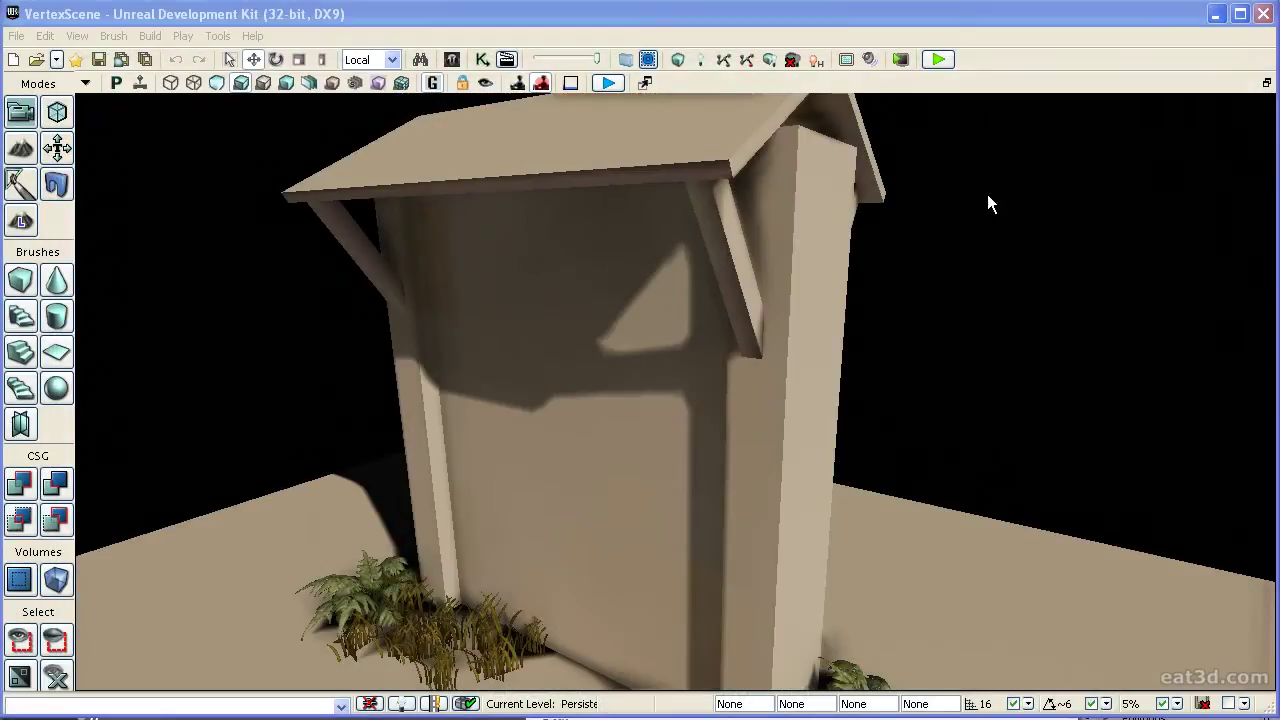
pyautogui.moveTo(988, 285); pyautogui.dragTo(990, 355)
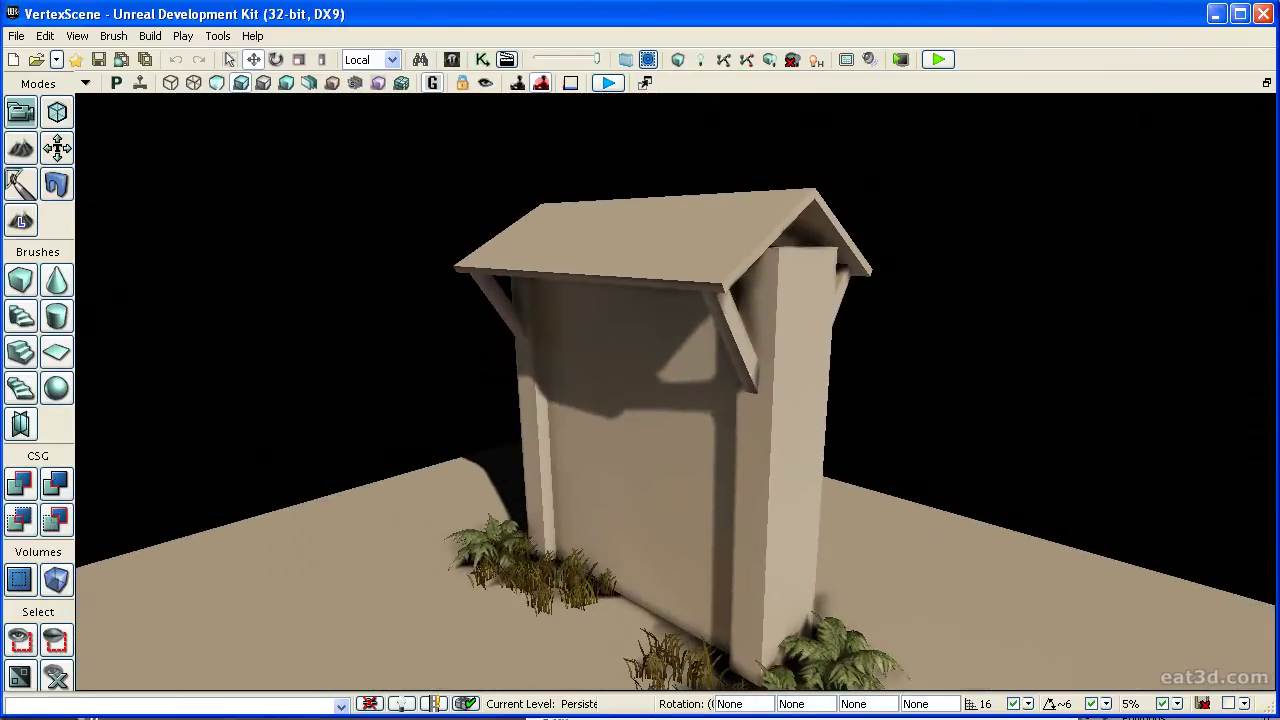
pyautogui.moveTo(975, 281)
pyautogui.mouseDown()
pyautogui.moveTo(975, 250)
pyautogui.moveTo(975, 285)
pyautogui.mouseUp()
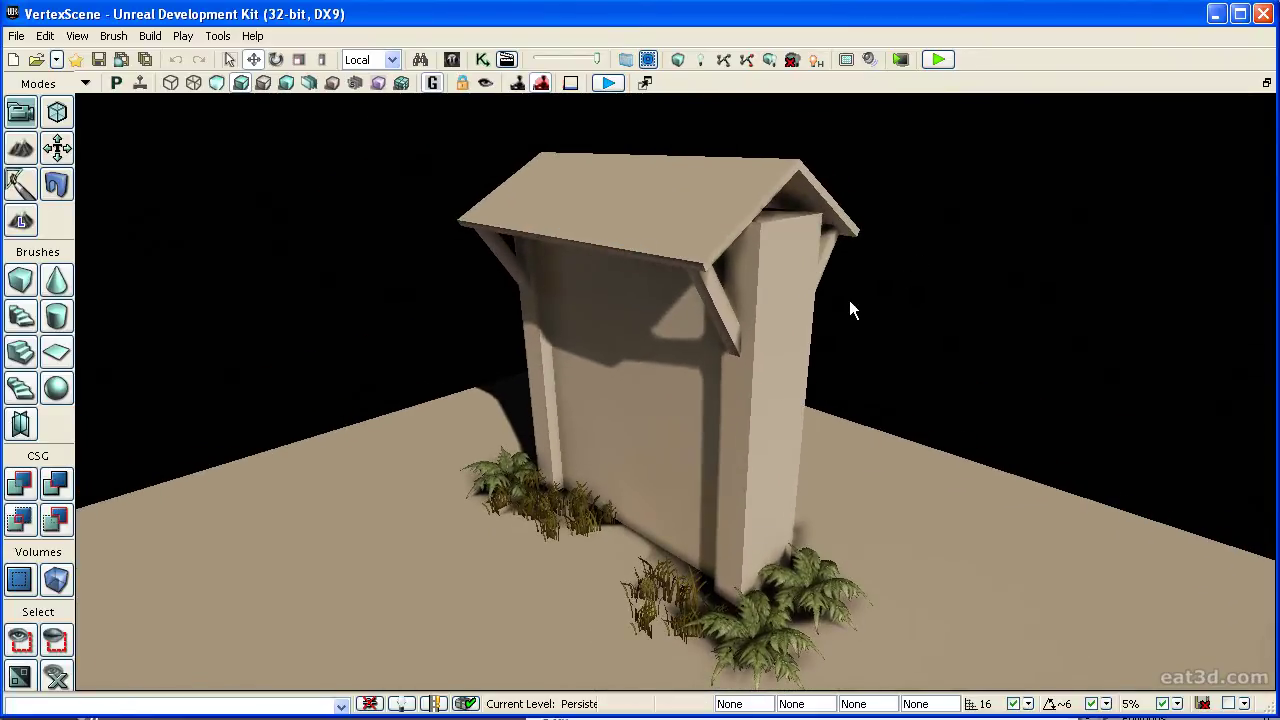
pyautogui.moveTo(849, 300)
pyautogui.mouseDown()
pyautogui.moveTo(880, 300)
pyautogui.moveTo(856, 305)
pyautogui.mouseUp()
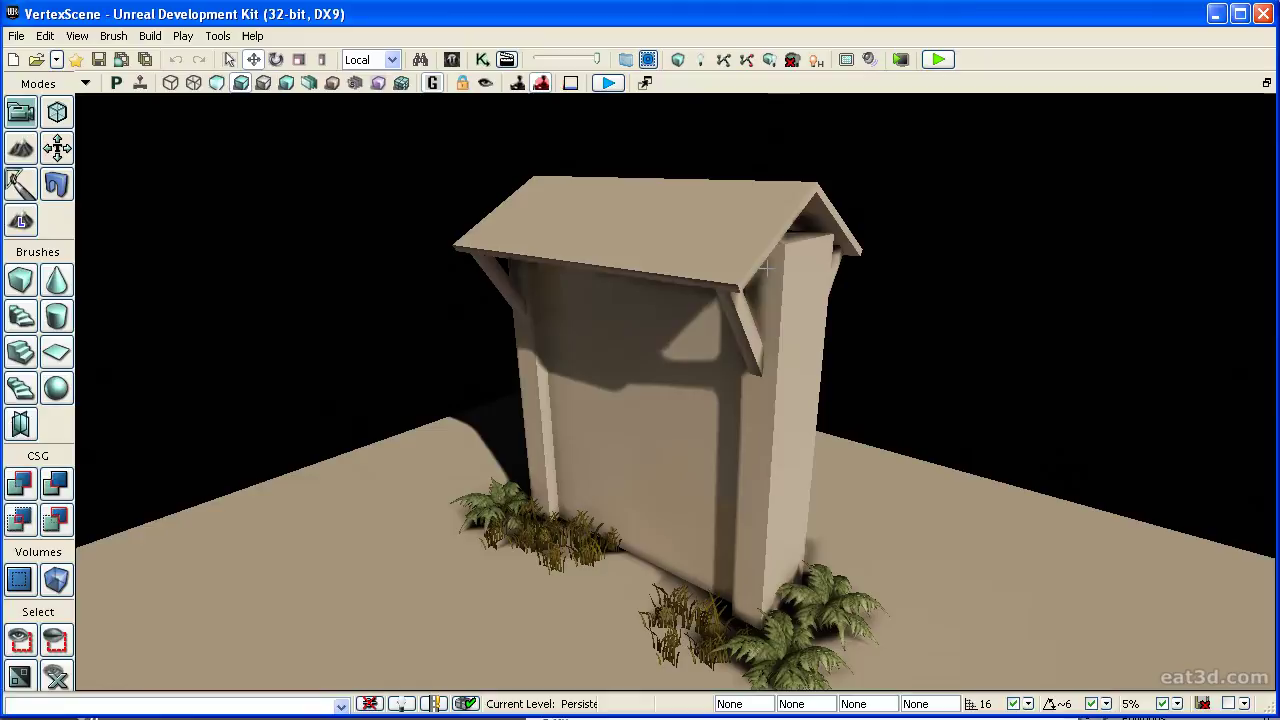
pyautogui.moveTo(767, 268); pyautogui.dragTo(764, 223)
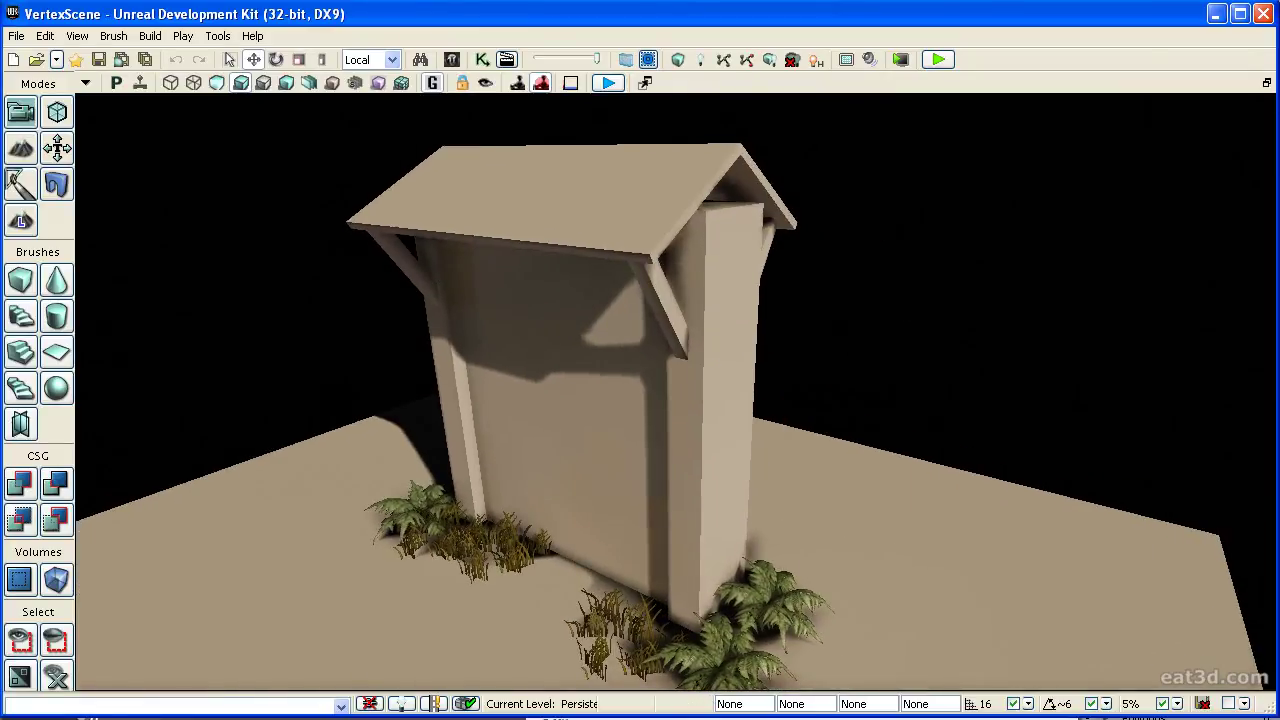
# Create a new material named MasterMaterial in the VertexTutorial package
pyautogui.moveTo(1279, 50); pyautogui.dragTo(443, 35)
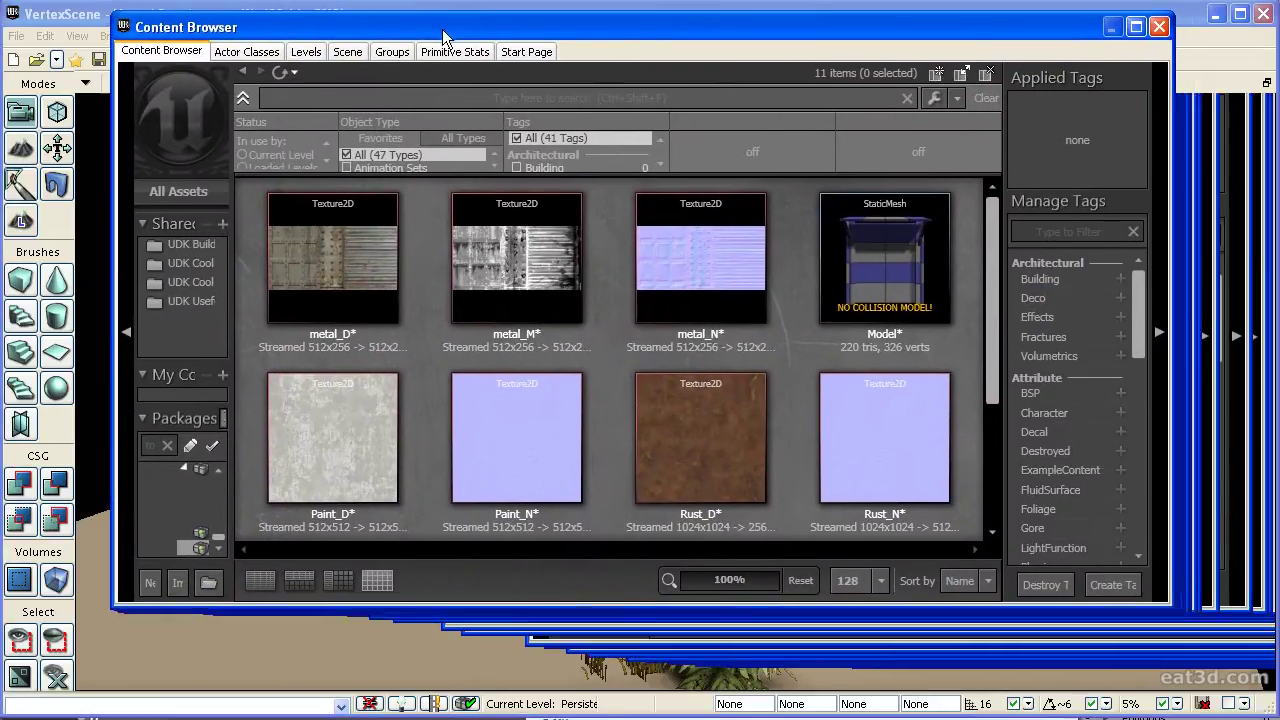
pyautogui.rightClick(790, 372)
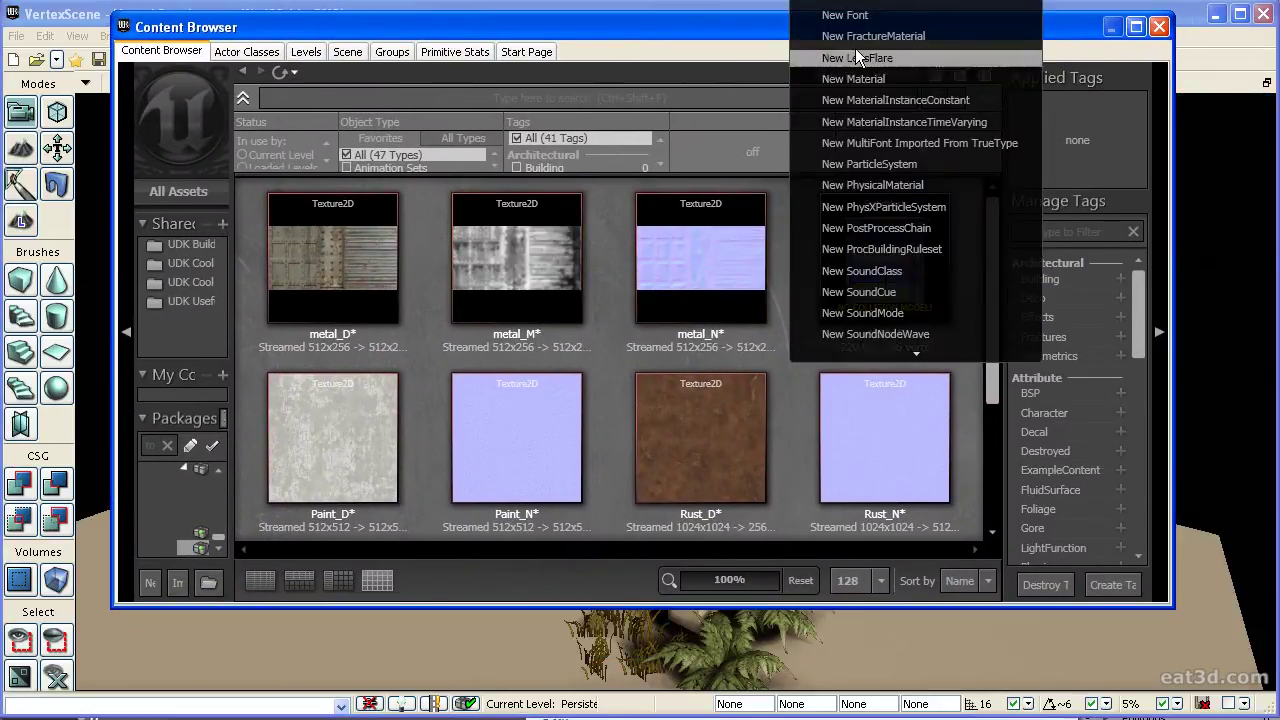
pyautogui.click(870, 86)
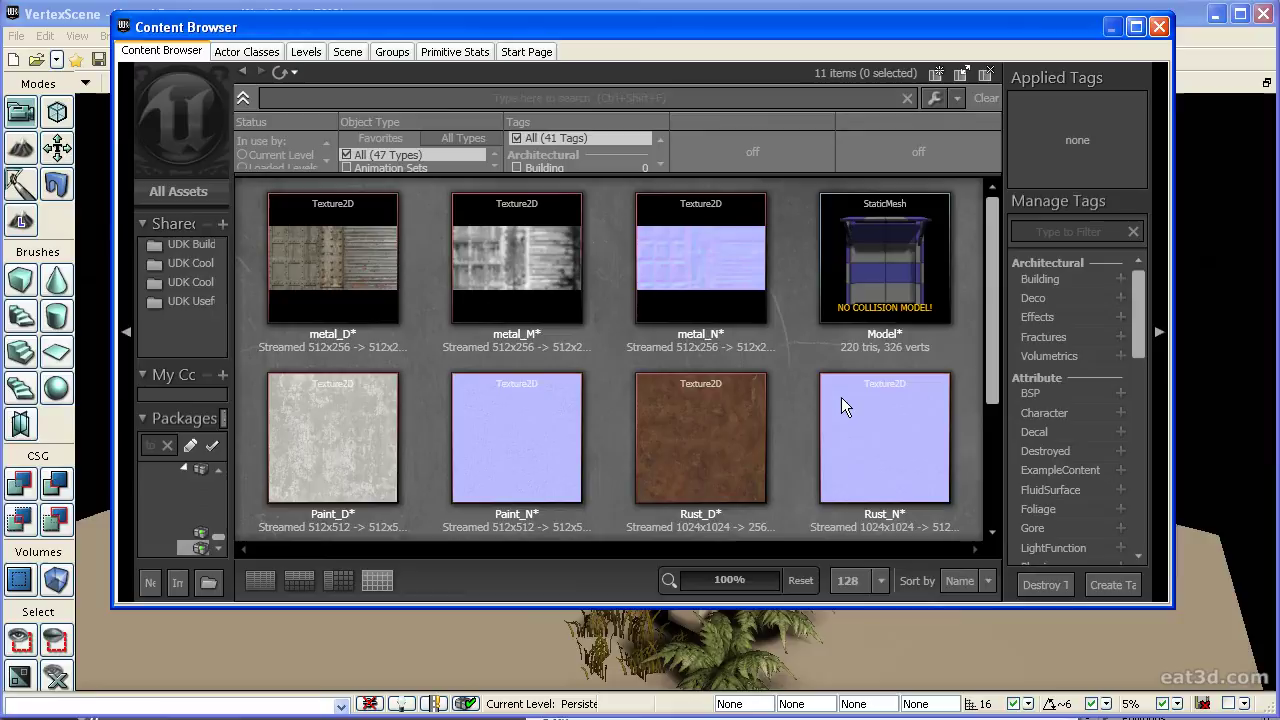
pyautogui.write('M')
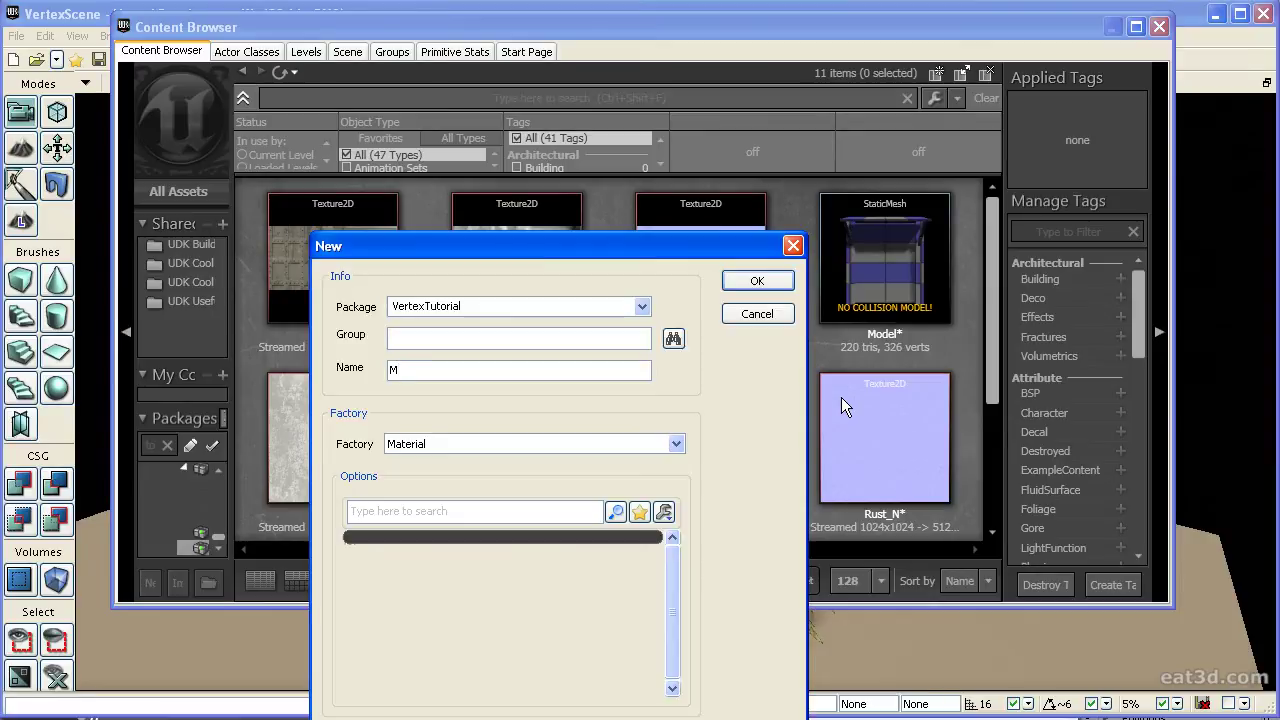
pyautogui.write('at')
pyautogui.press('BackSpace')
pyautogui.press('BackSpace')
pyautogui.press('Return')
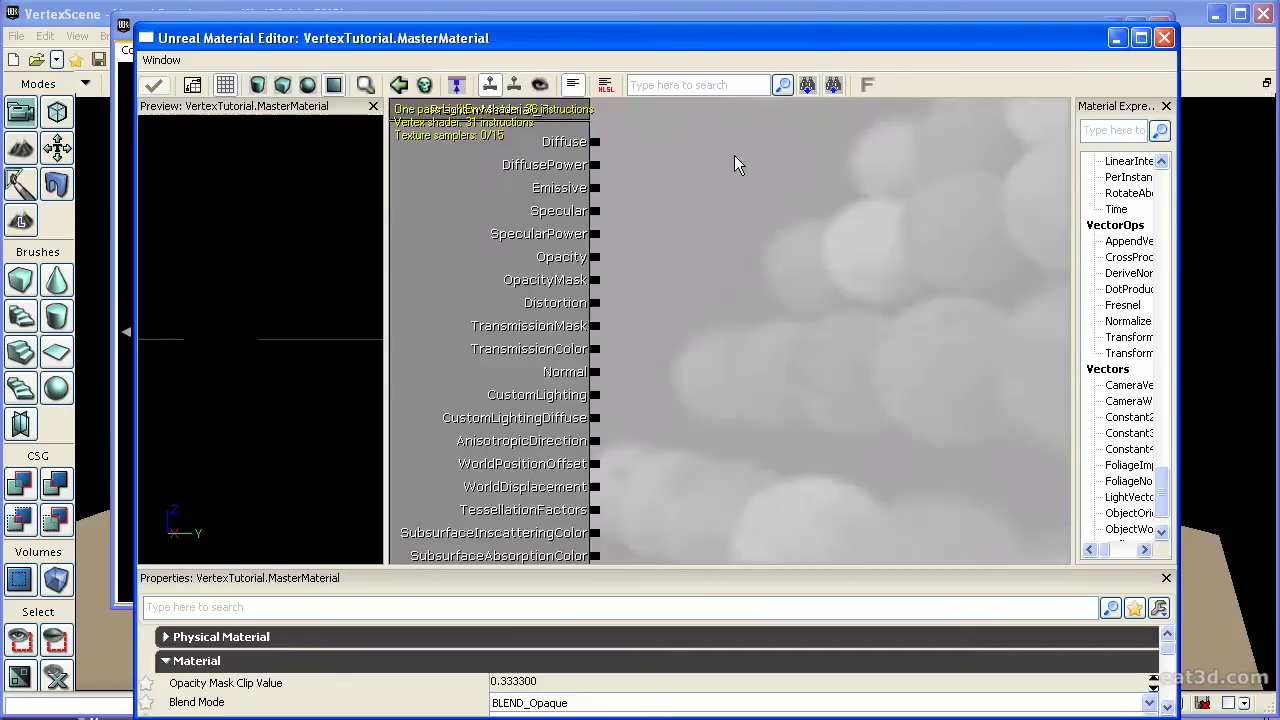
# Add a TextureSampleParameter2D node to the material graph and name its parameter Diffuse1
pyautogui.rightClick(855, 158)
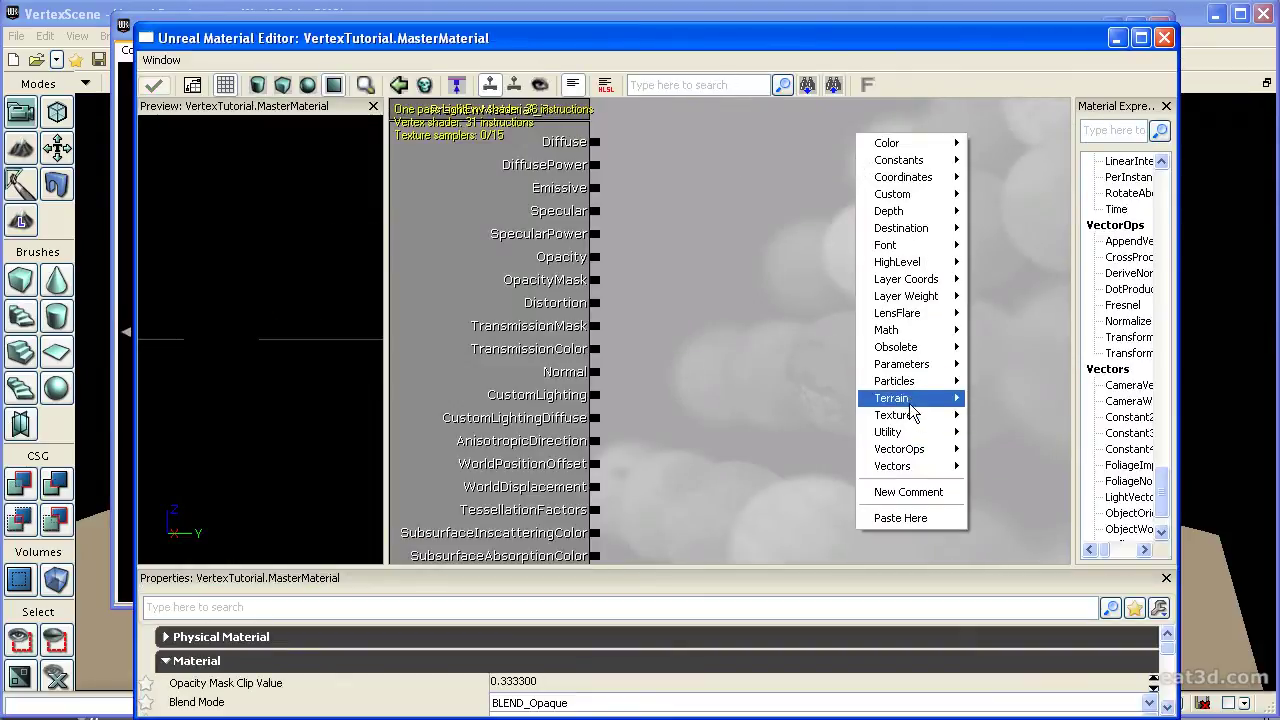
pyautogui.moveTo(910, 416)
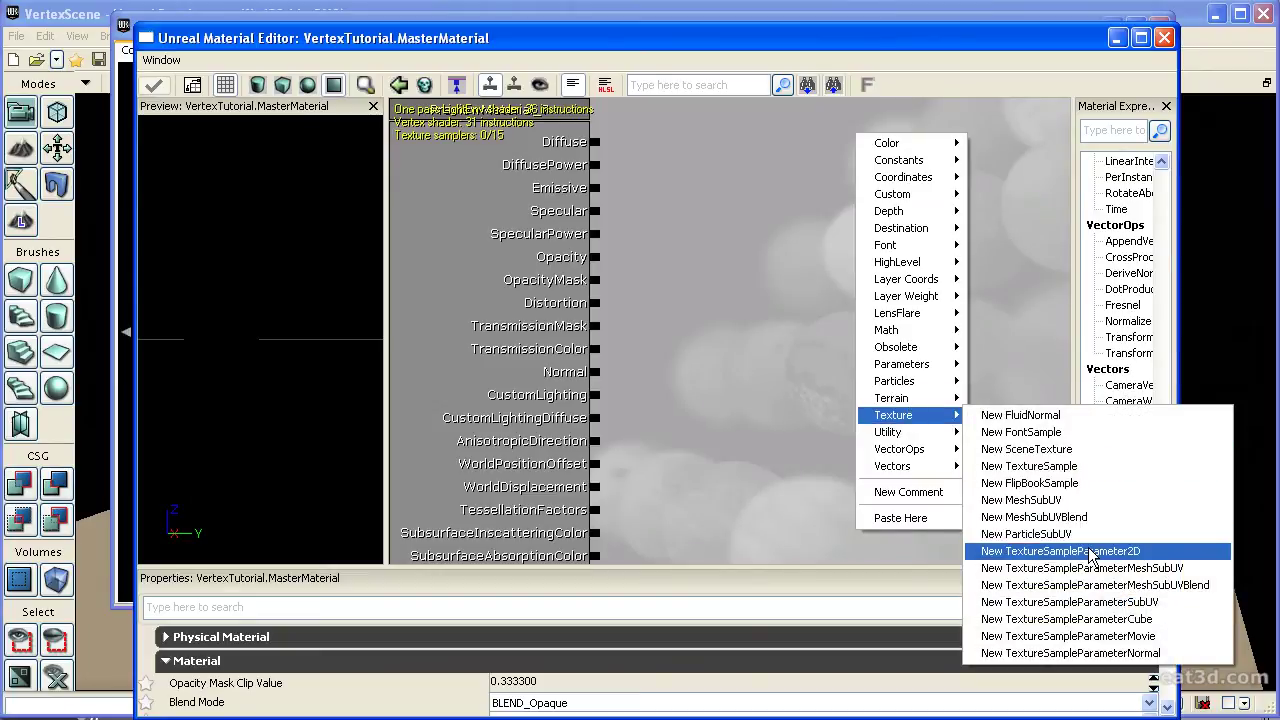
pyautogui.click(1052, 551)
pyautogui.moveTo(913, 261); pyautogui.dragTo(897, 231)
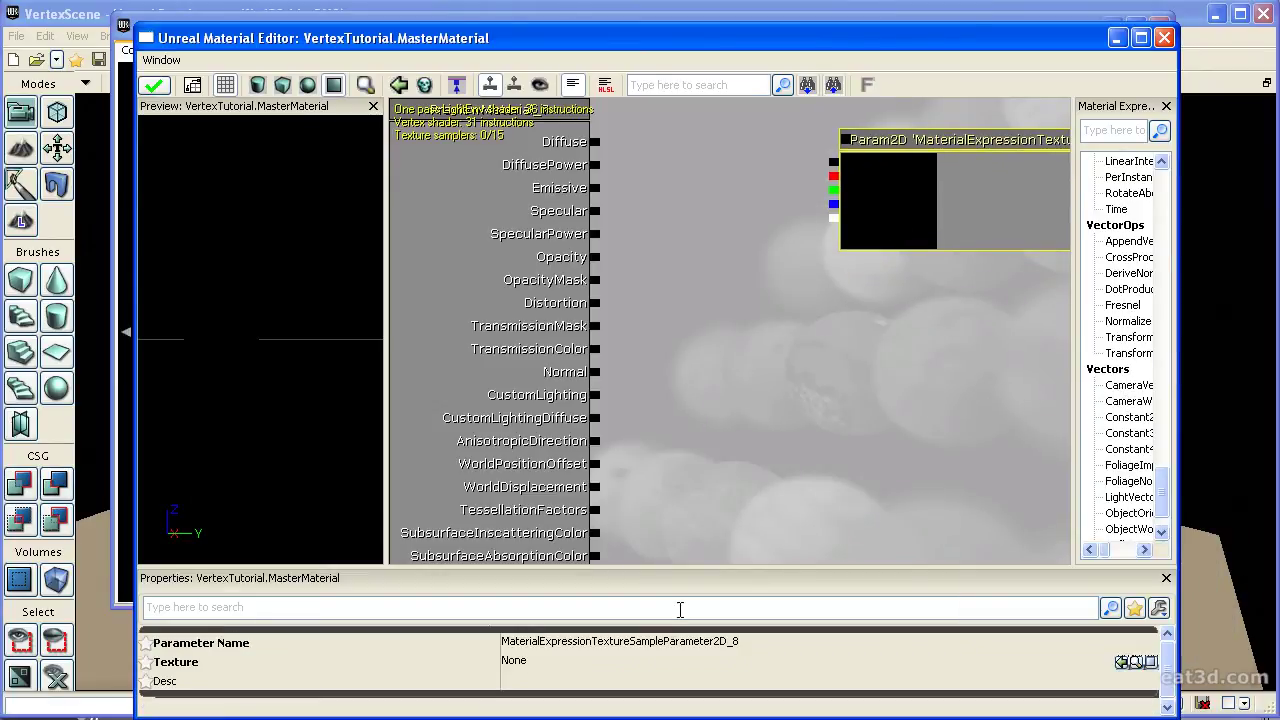
pyautogui.click(718, 640)
pyautogui.write('Diffus')
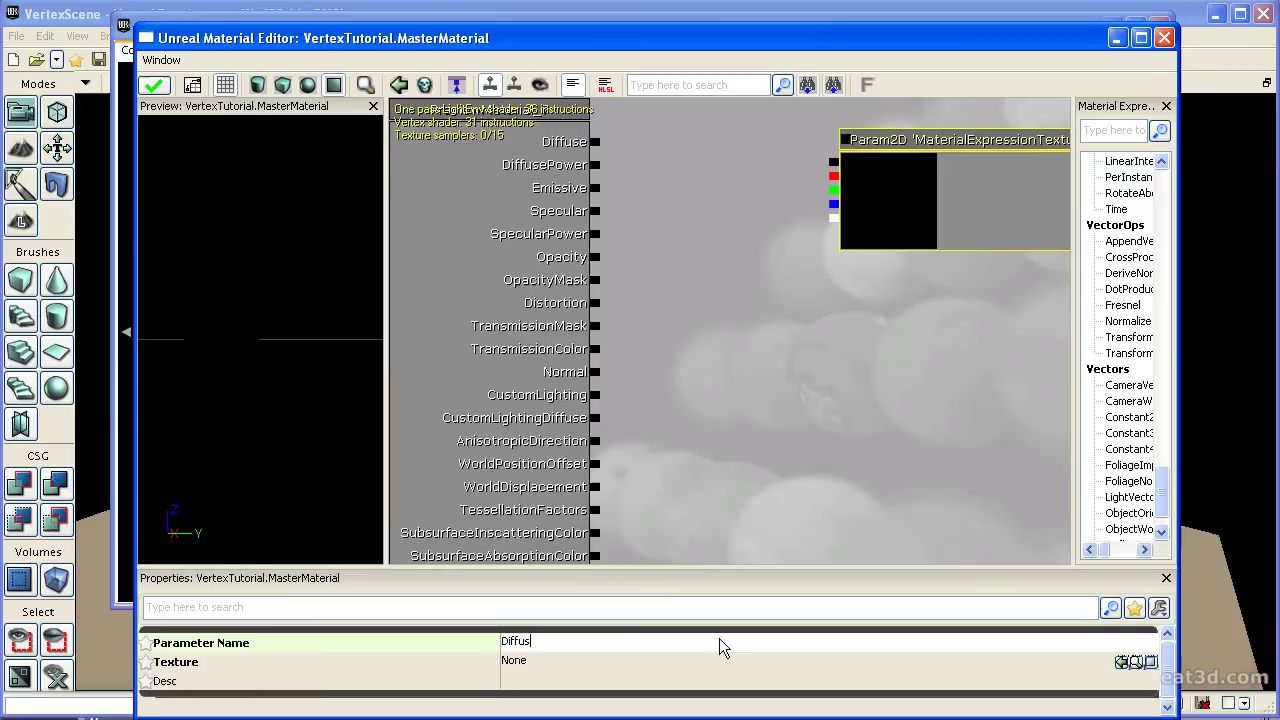
pyautogui.write('e1')
pyautogui.press('Return')
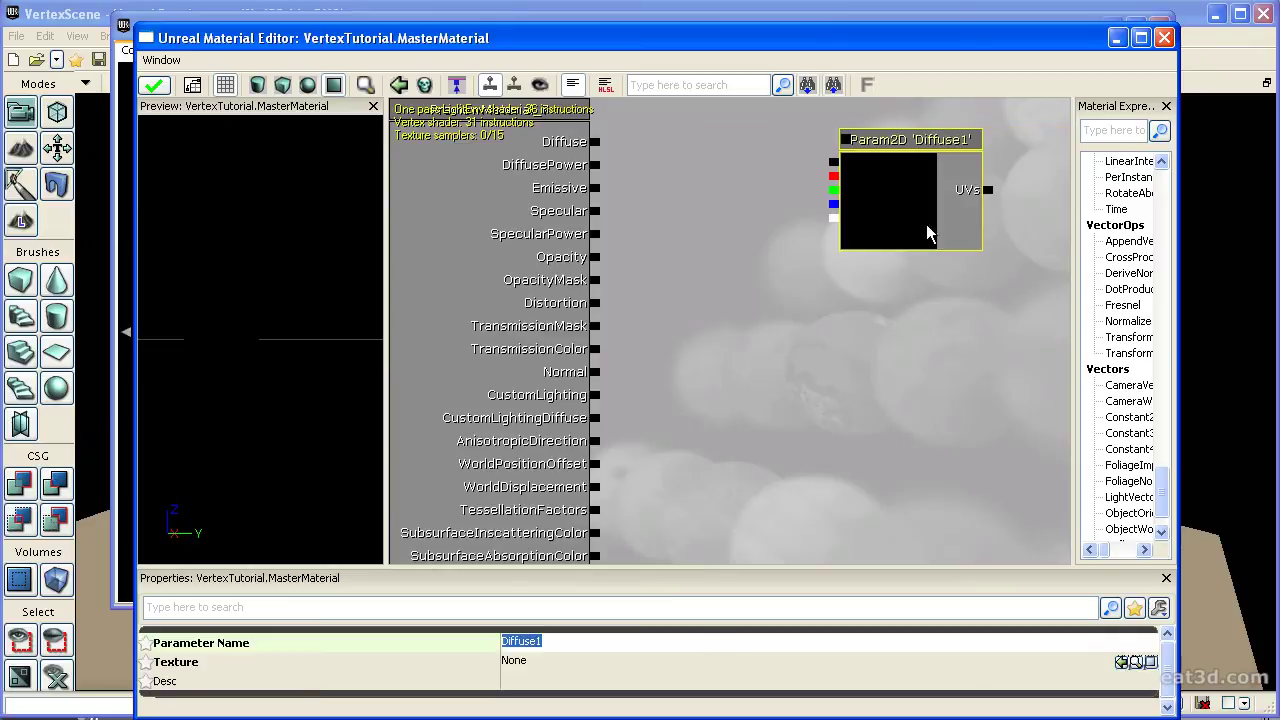
# Duplicate the Diffuse1 texture parameter node, place the copy below it and rename its parameter Normal1
pyautogui.click(889, 223)
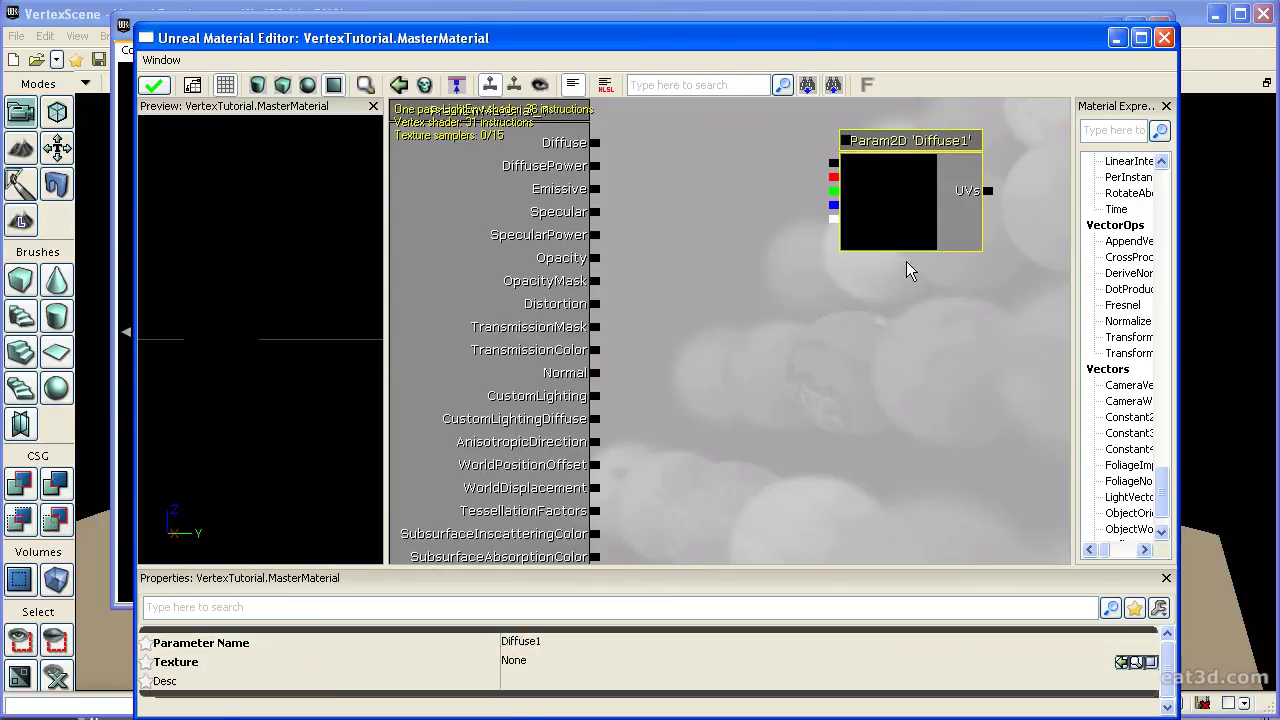
pyautogui.hotkey('ctrl', 'w')
pyautogui.keyDown('ctrl'); pyautogui.moveTo(906, 261); pyautogui.dragTo(863, 466); pyautogui.keyUp('ctrl')
pyautogui.click(604, 641)
pyautogui.write('N')
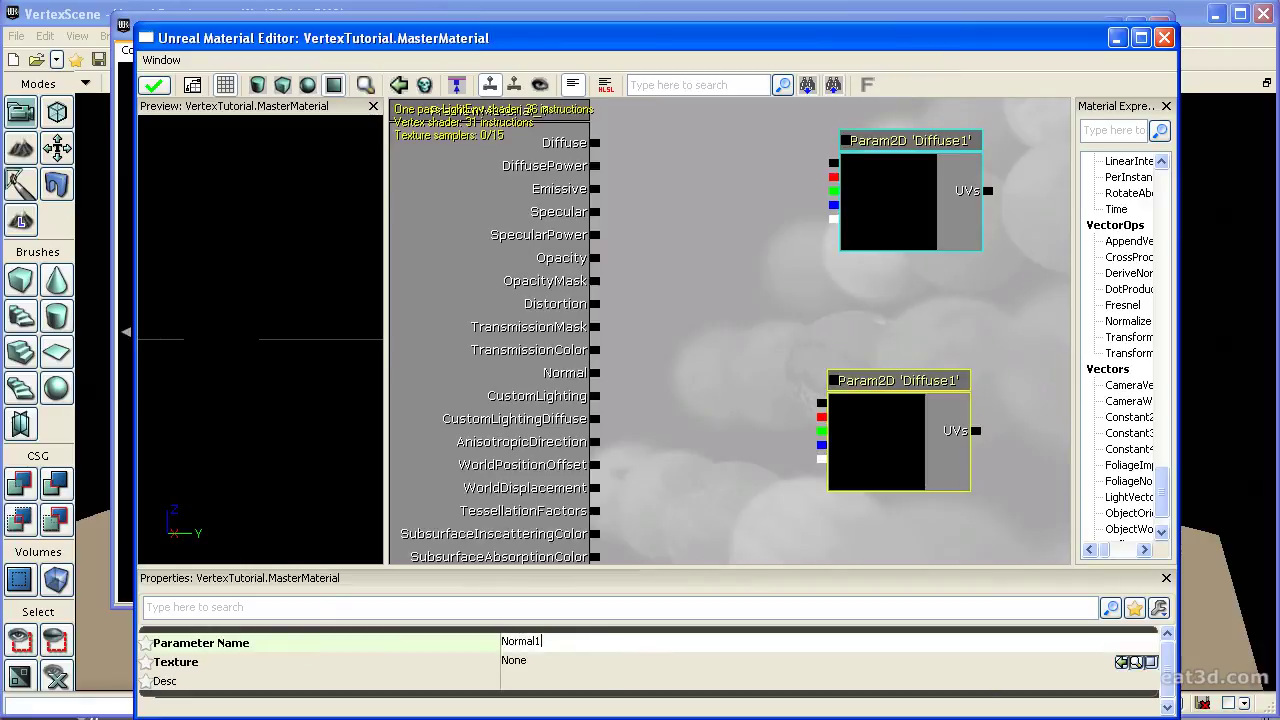
pyautogui.write('ormal1')
pyautogui.press('Return')
pyautogui.click(704, 372)
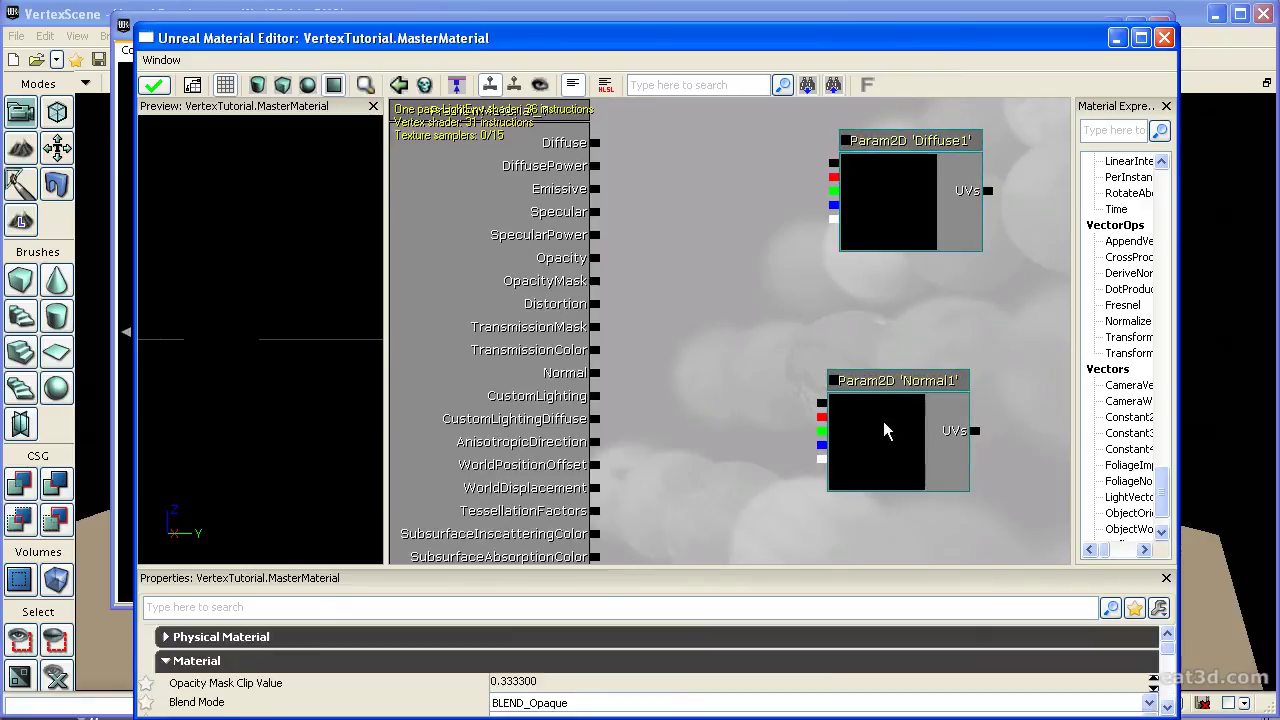
# Assign the wood_D texture to the Diffuse1 node and connect its colour output to the material's Diffuse input
pyautogui.click(929, 277)
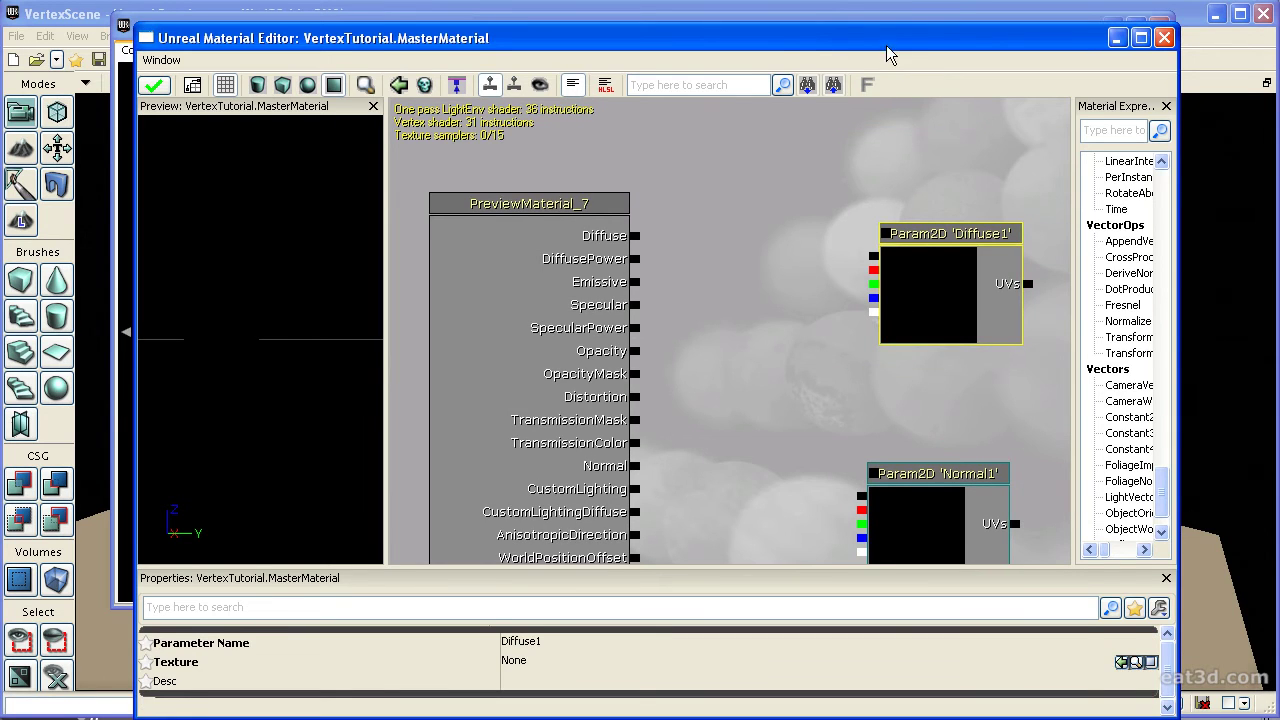
pyautogui.moveTo(888, 42); pyautogui.dragTo(1279, 129)
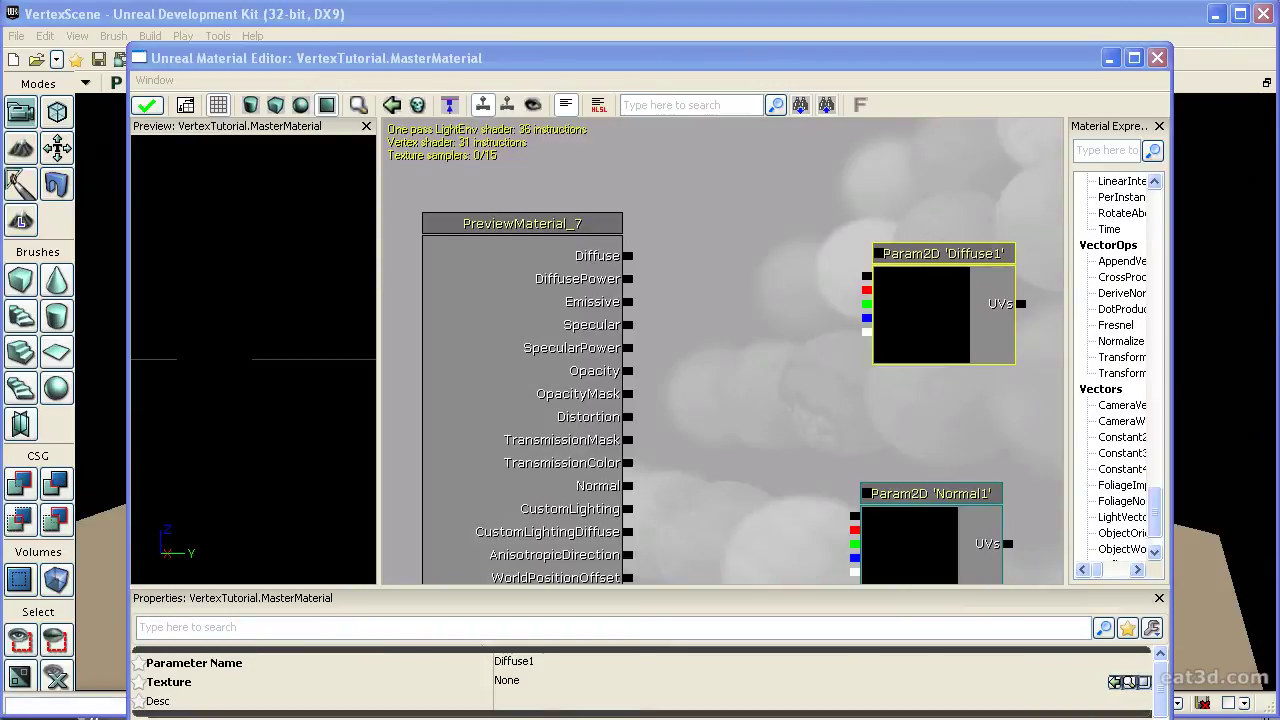
pyautogui.click(1116, 683)
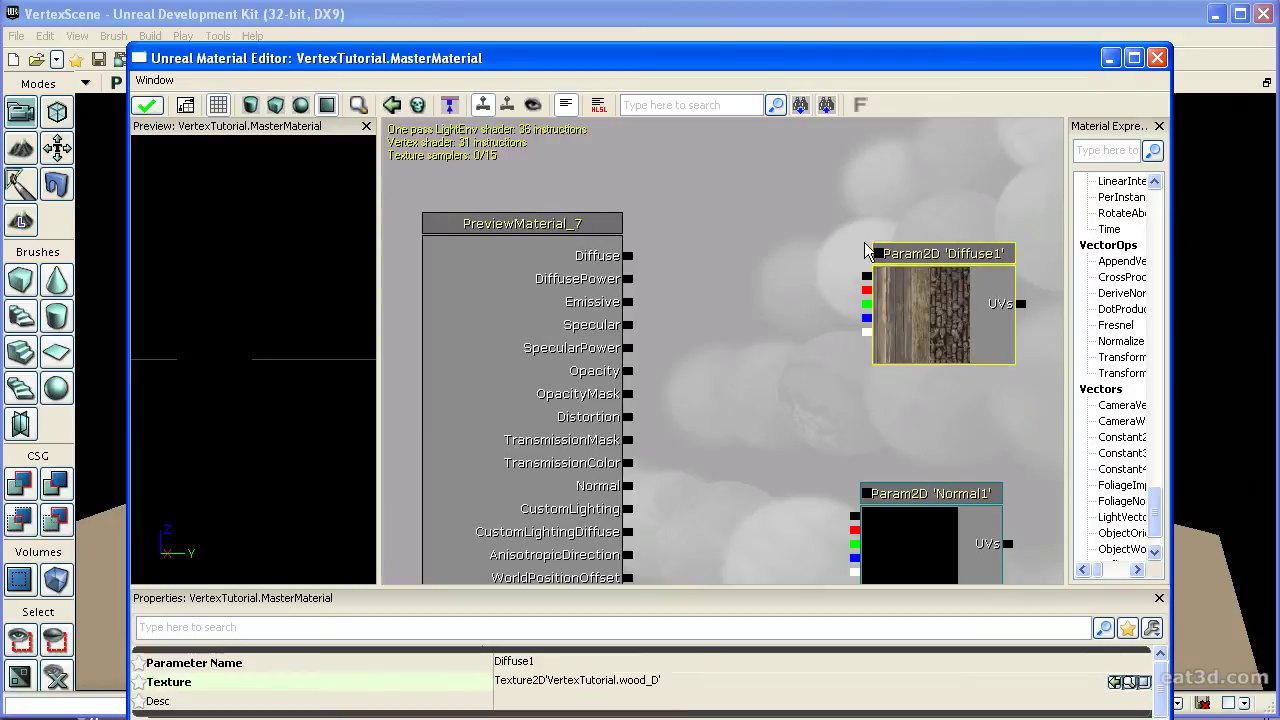
pyautogui.moveTo(866, 276); pyautogui.dragTo(629, 256)
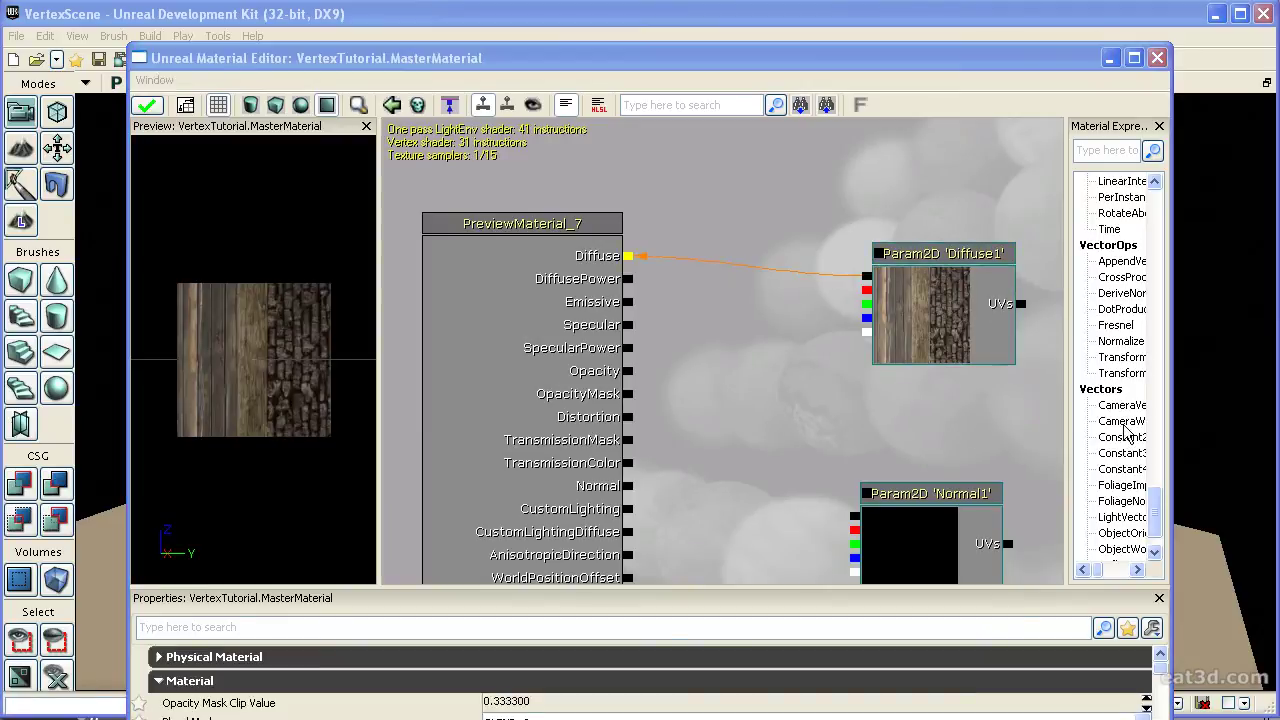
# Assign the wood normal map to the Normal1 node and connect its output to the material's Normal input
pyautogui.click(949, 544)
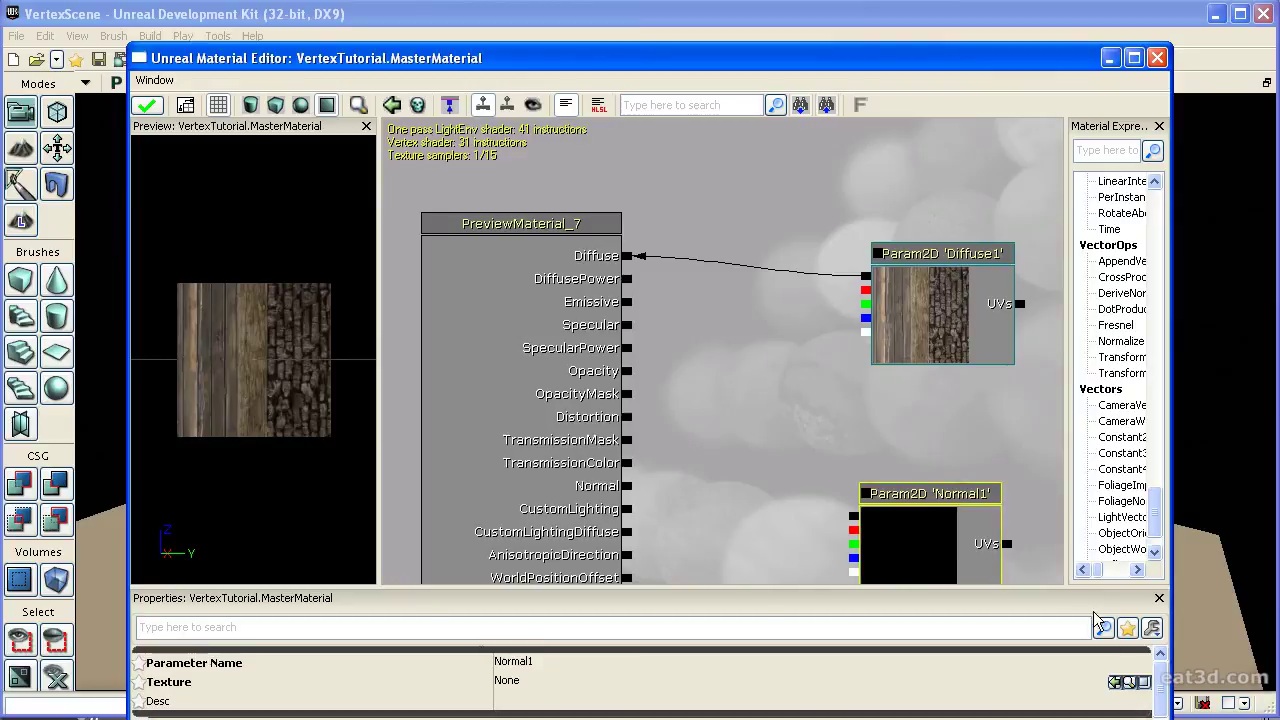
pyautogui.click(1116, 683)
pyautogui.moveTo(853, 516); pyautogui.dragTo(587, 497)
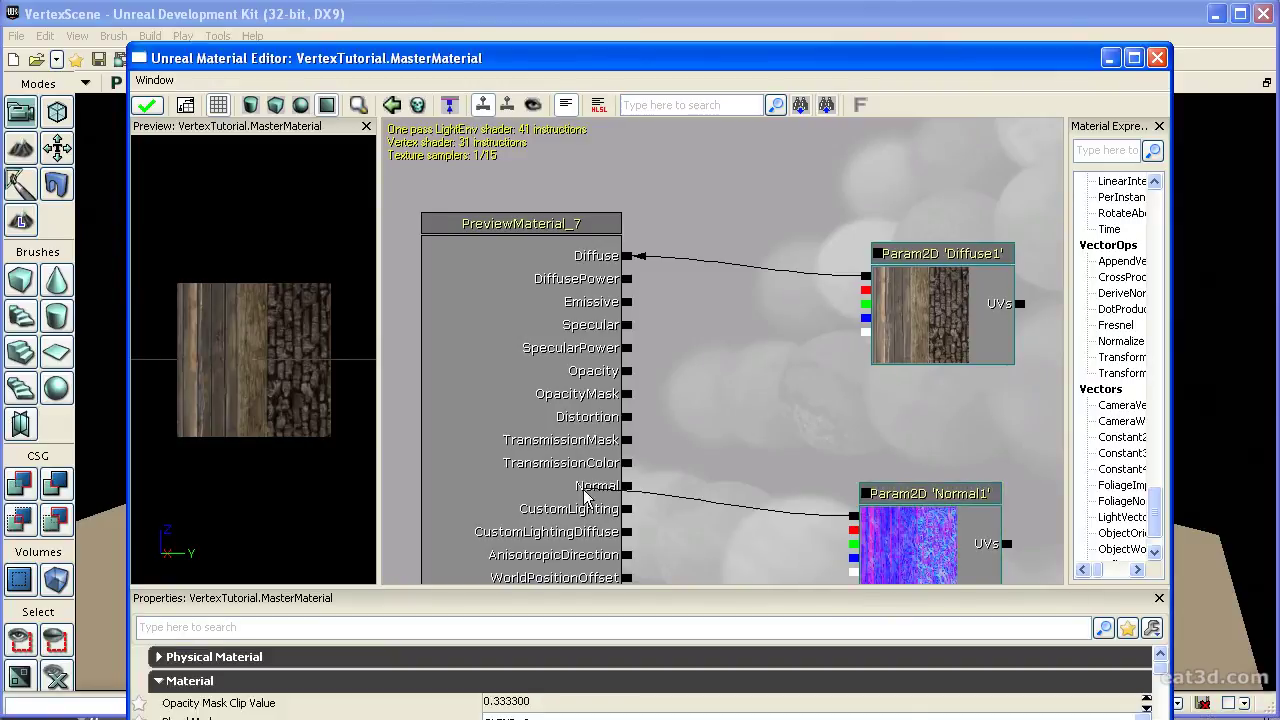
# Apply the material changes and assign MasterMaterial to the roofed wooden structure in the level
pyautogui.click(150, 106)
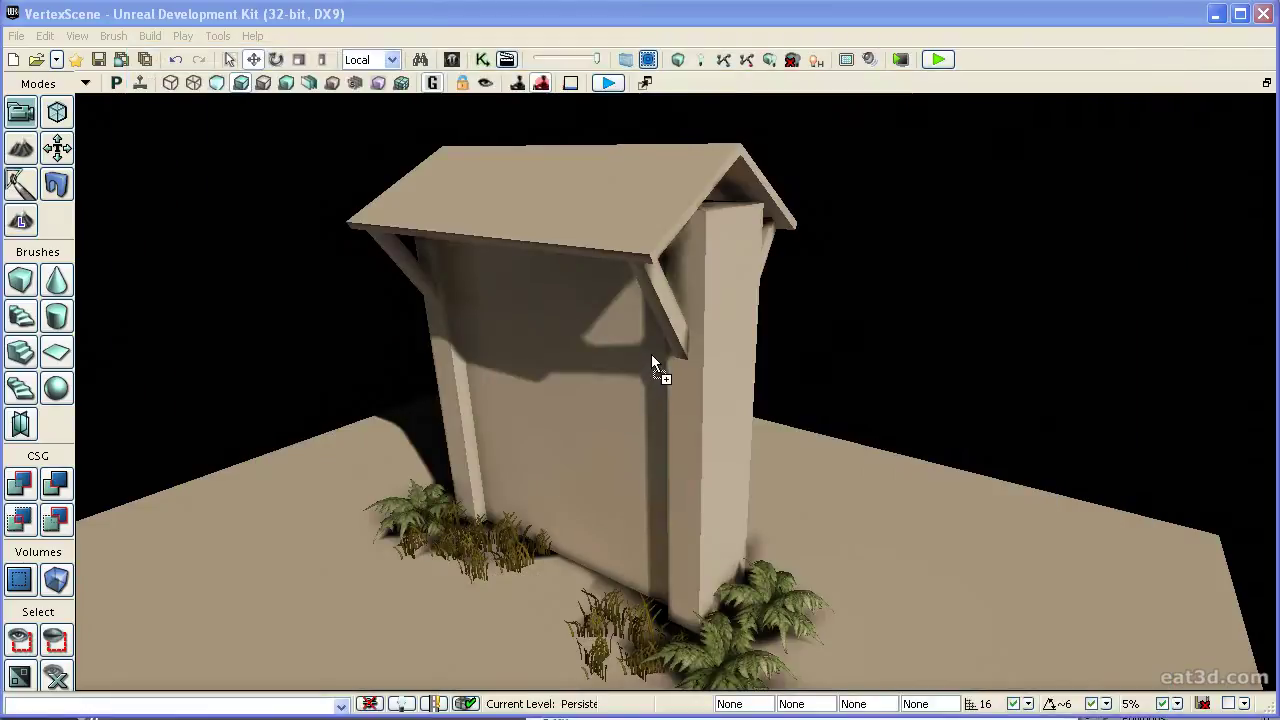
pyautogui.moveTo(651, 354); pyautogui.dragTo(654, 352)
pyautogui.moveTo(655, 349)
pyautogui.mouseDown(button='right')
pyautogui.moveTo(652, 335)
pyautogui.moveTo(665, 372)
pyautogui.moveTo(615, 320)
pyautogui.moveTo(645, 350)
pyautogui.mouseUp(button='right')
pyautogui.moveTo(657, 330); pyautogui.dragTo(652, 371)
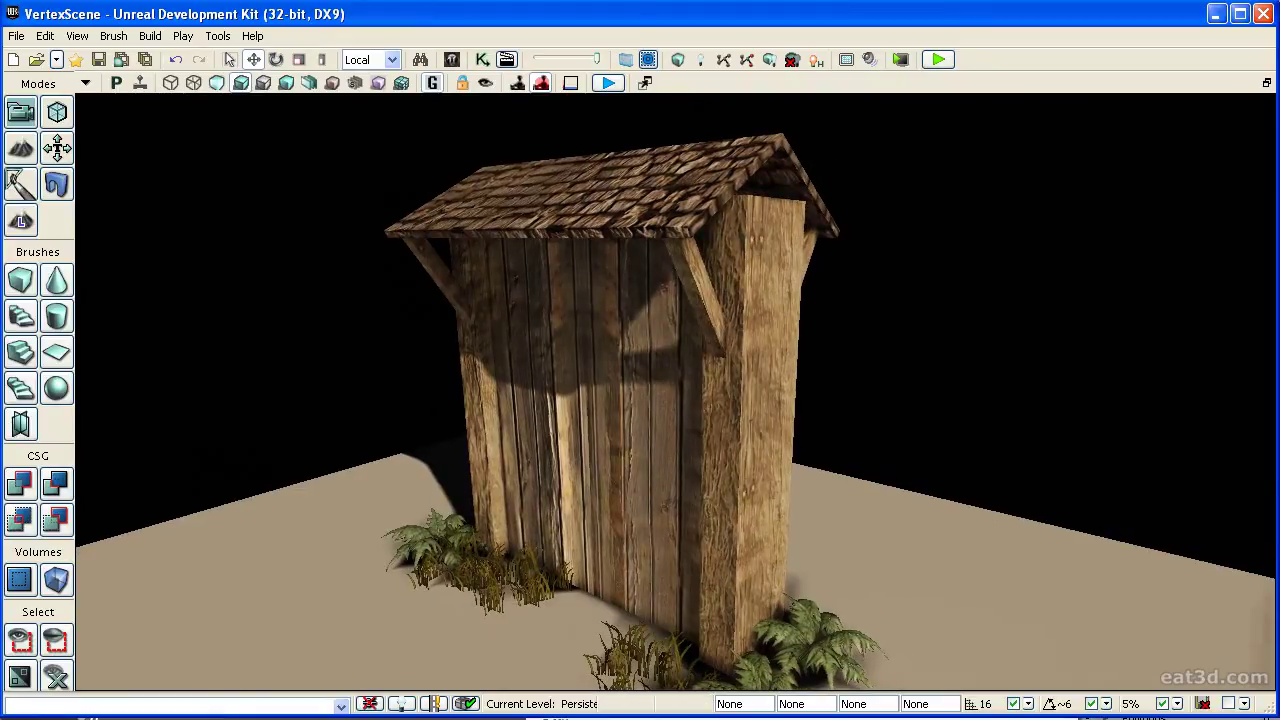
# Return to the MasterMaterial graph and spread the Diffuse1 and Normal1 nodes apart vertically to make room between them
pyautogui.hotkey('alt', 'Tab')
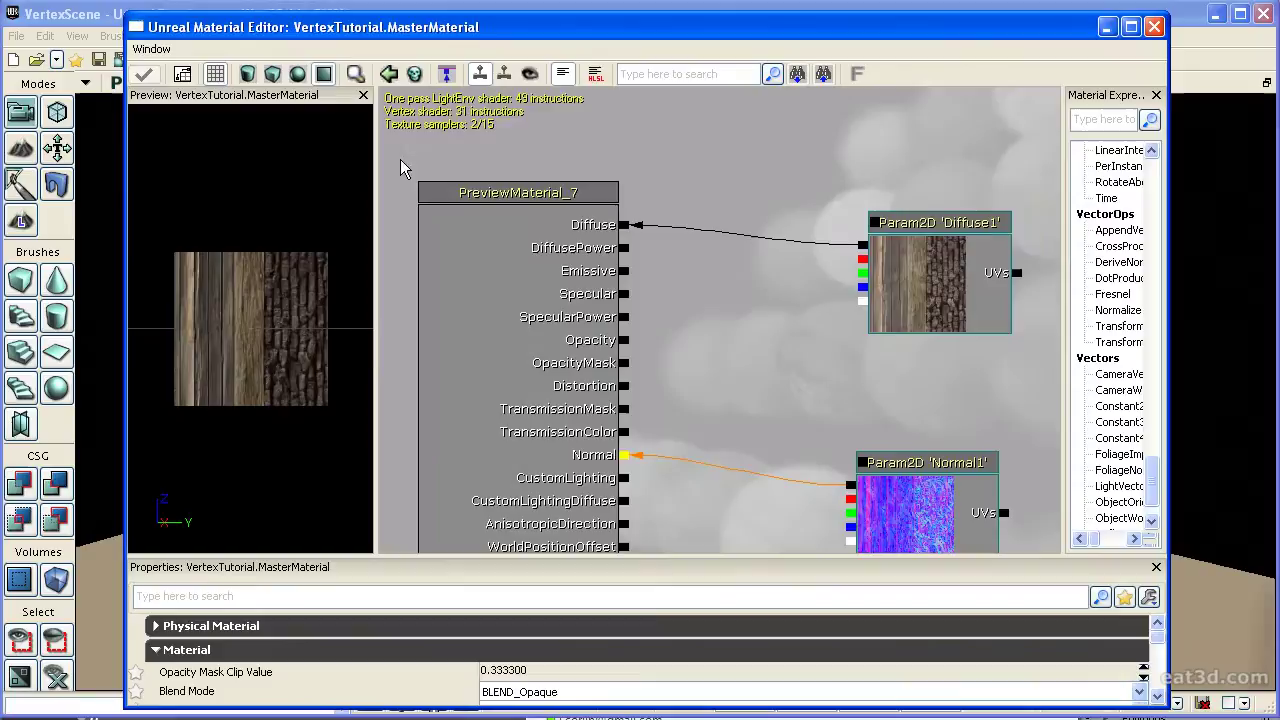
pyautogui.moveTo(830, 255); pyautogui.dragTo(751, 266)
pyautogui.moveTo(849, 277); pyautogui.dragTo(906, 186)
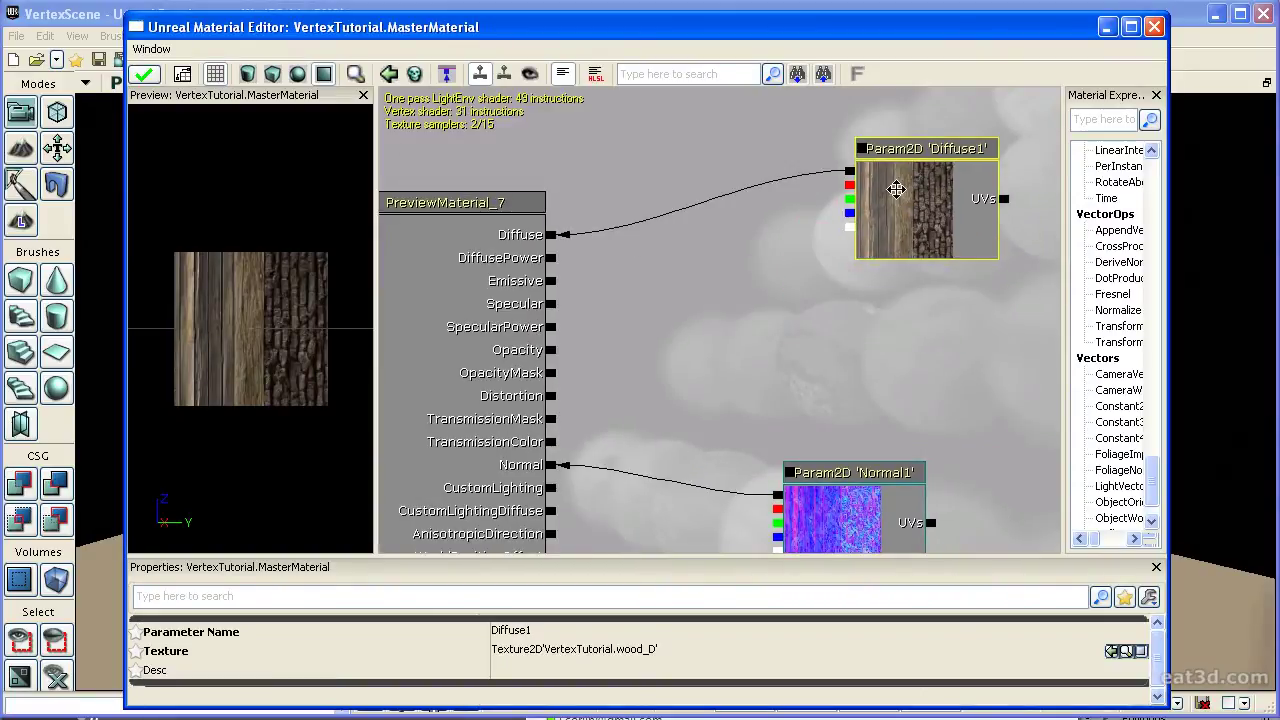
pyautogui.moveTo(877, 283); pyautogui.dragTo(776, 208)
pyautogui.scroll(-4, 763, 316)
pyautogui.moveTo(751, 370); pyautogui.dragTo(791, 434)
pyautogui.click(780, 295)
pyautogui.moveTo(783, 303); pyautogui.dragTo(738, 341)
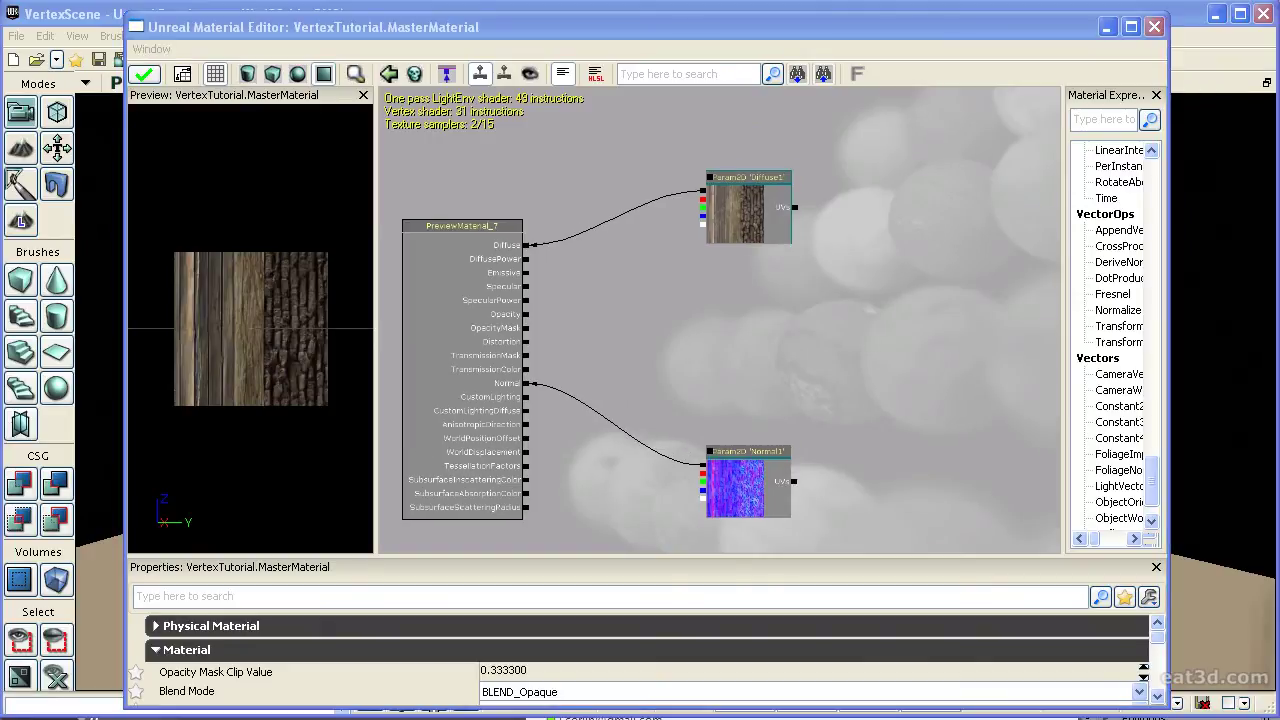
# Duplicate the Diffuse1 node, place the copy directly beneath it and rename its parameter Diffuse2
pyautogui.click(765, 228)
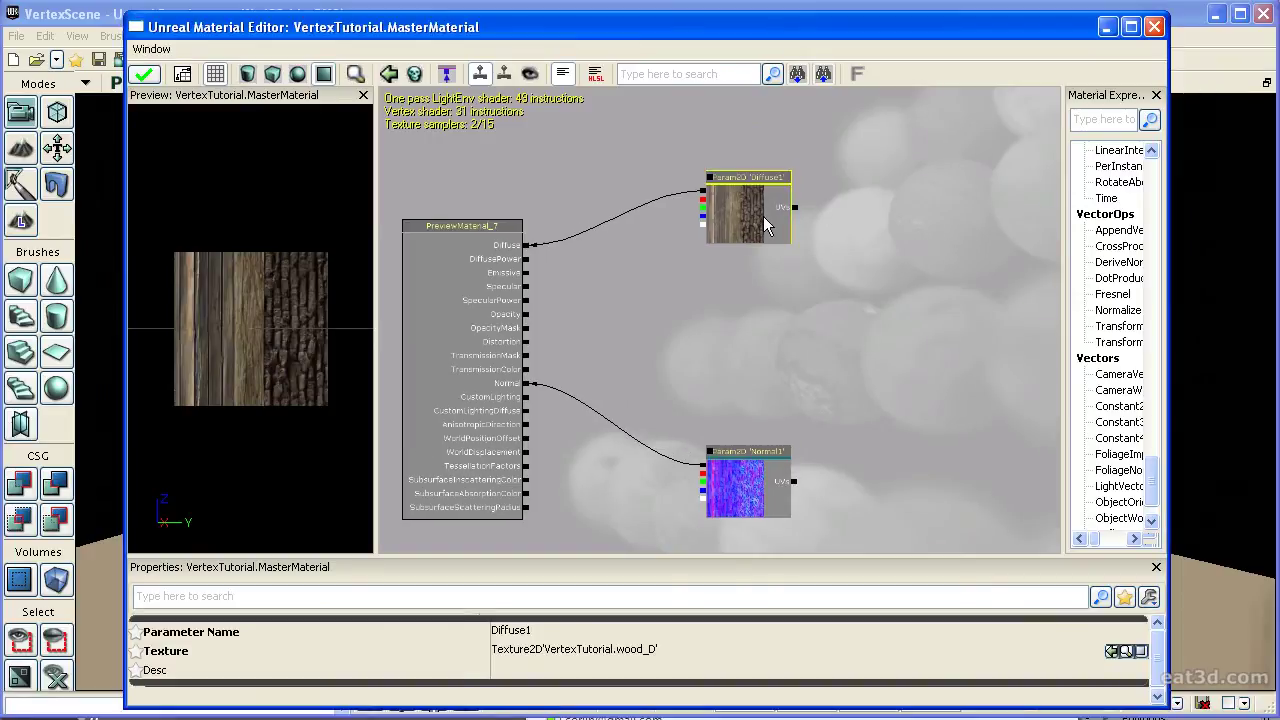
pyautogui.hotkey('ctrl', 'w')
pyautogui.keyDown('ctrl'); pyautogui.moveTo(750, 224); pyautogui.dragTo(733, 292); pyautogui.keyUp('ctrl')
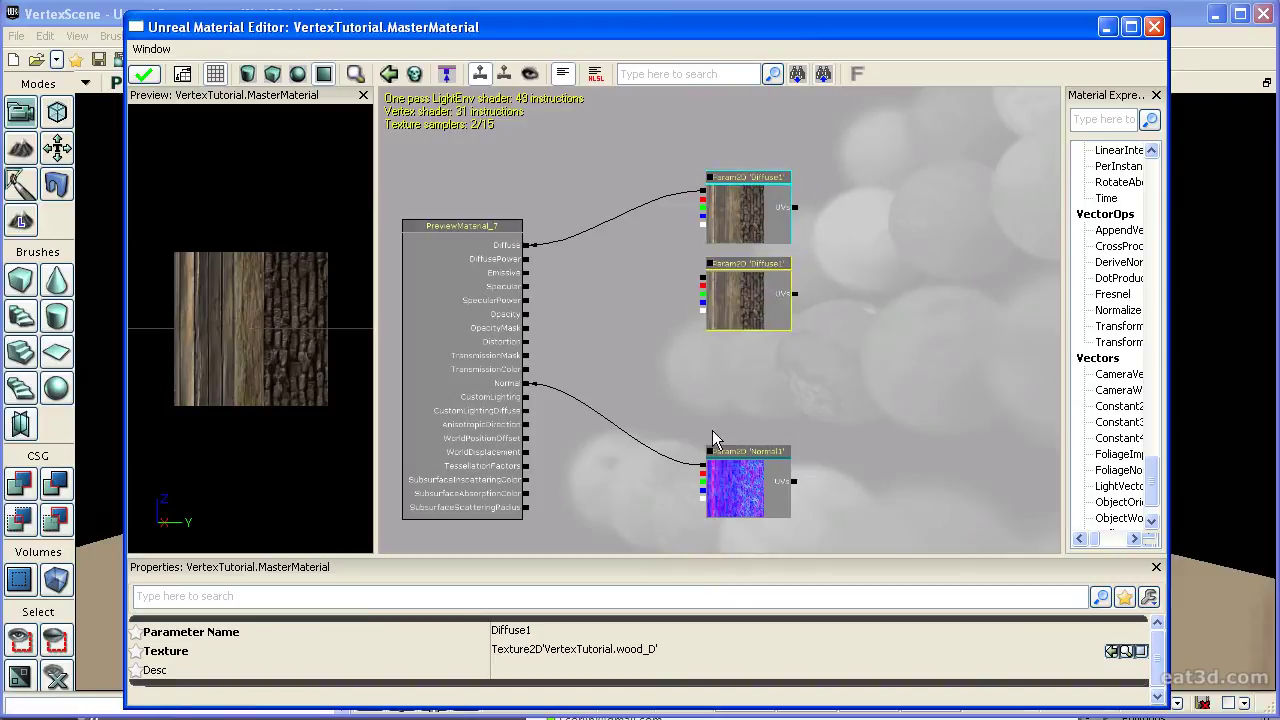
pyautogui.click(580, 632)
pyautogui.click(580, 633)
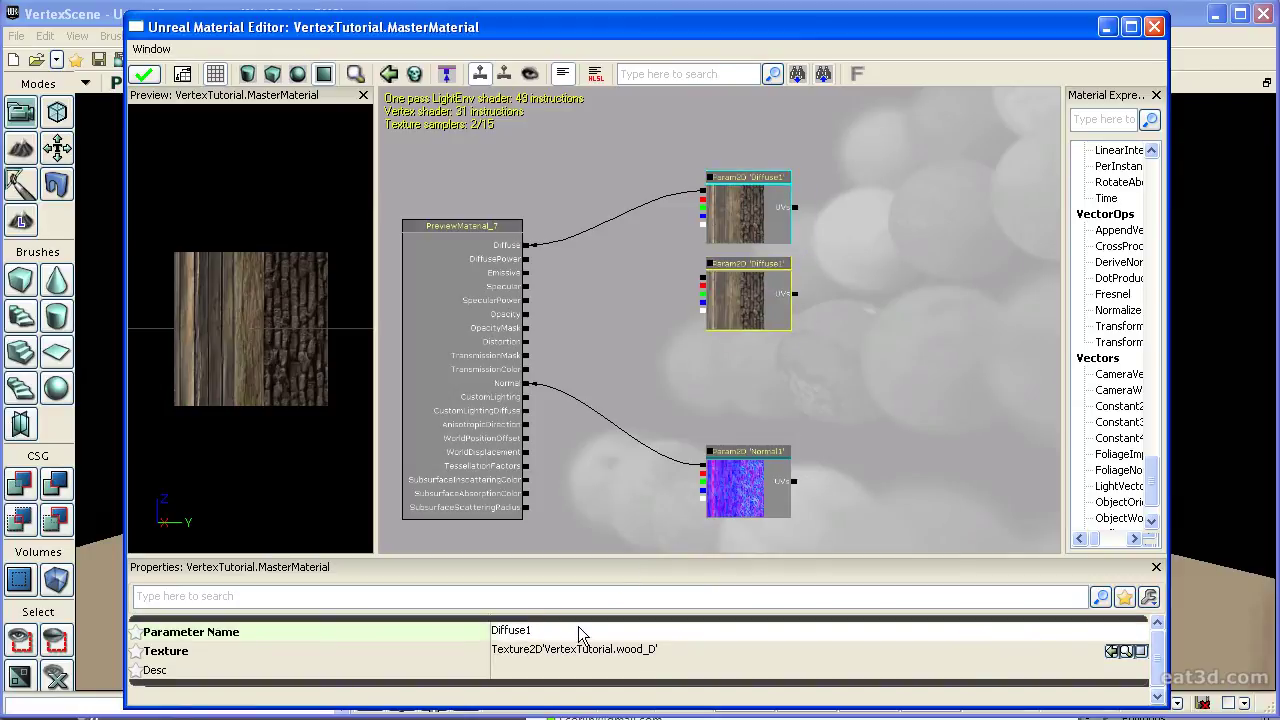
pyautogui.press('Return')
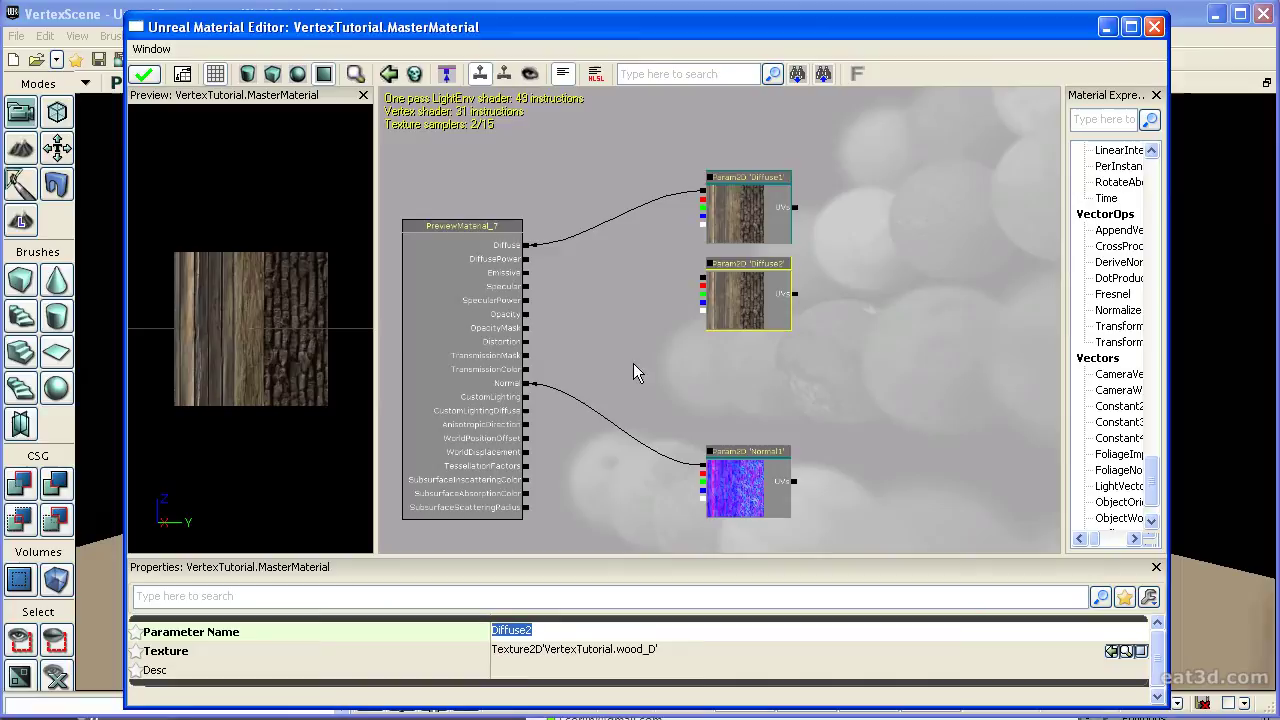
pyautogui.click(633, 322)
# Assign the Paint_D texture to the Diffuse2 node
pyautogui.click(768, 309)
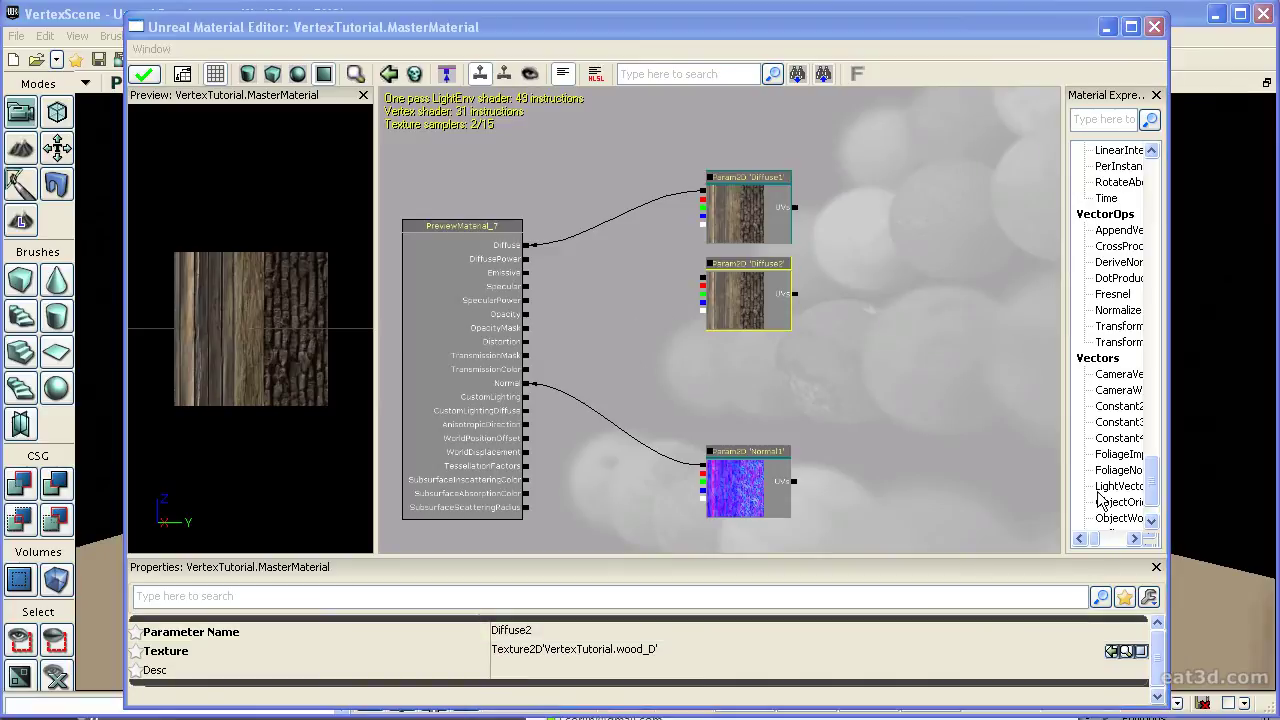
pyautogui.click(1108, 653)
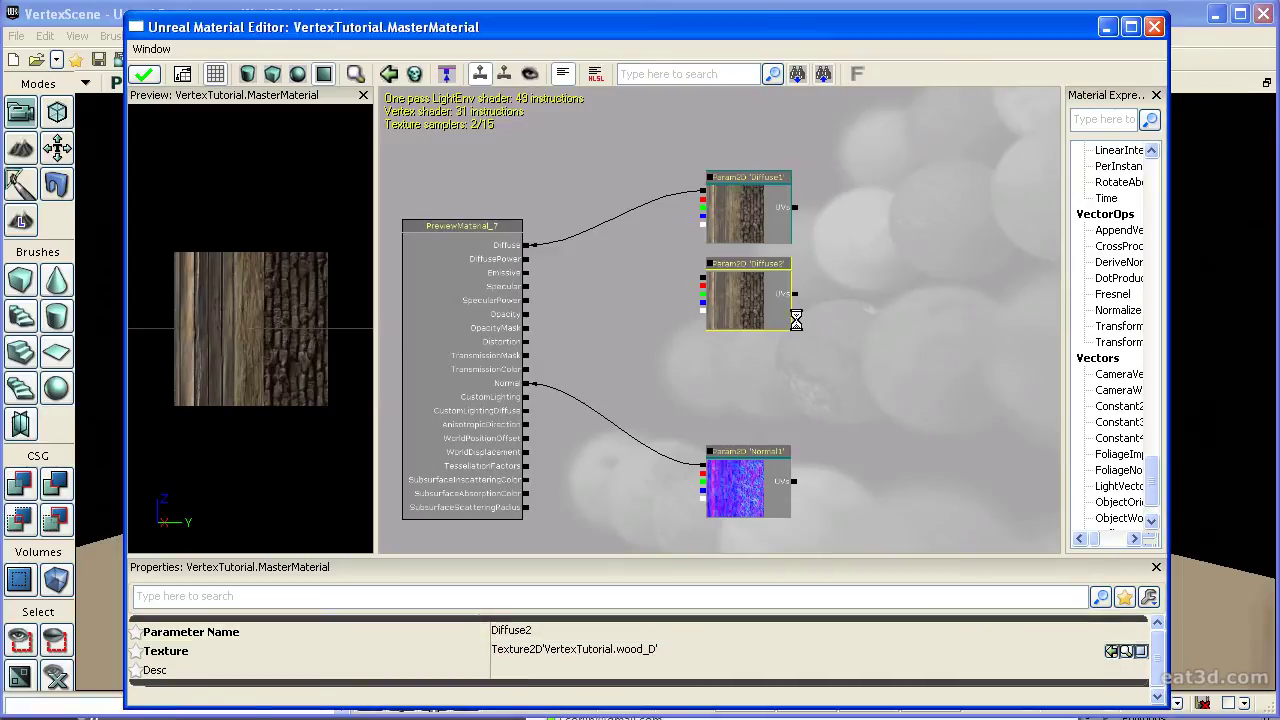
pyautogui.click(787, 358)
pyautogui.moveTo(776, 368)
pyautogui.mouseDown()
pyautogui.moveTo(756, 250)
pyautogui.moveTo(752, 324)
pyautogui.mouseUp()
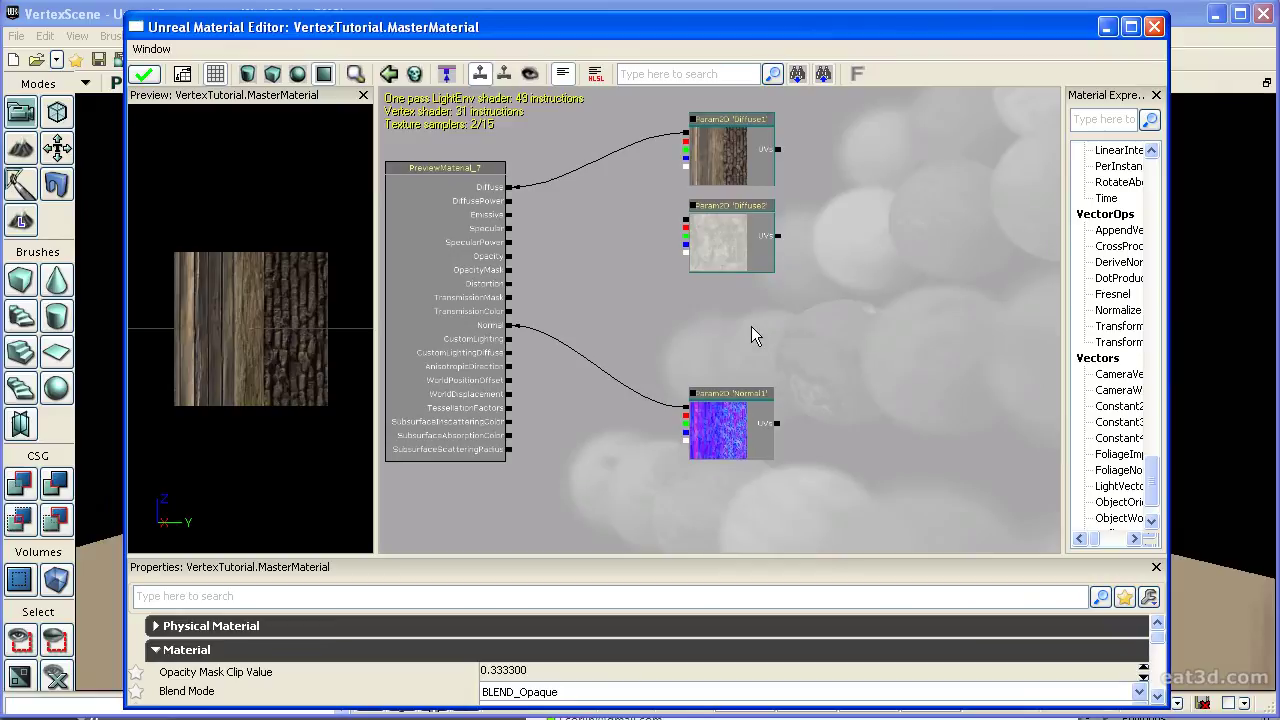
# Duplicate the Normal1 node beneath itself as parameter Normal2 and assign the matching paint normal texture to it
pyautogui.click(724, 407)
pyautogui.hotkey('ctrl', 'w')
pyautogui.keyDown('ctrl'); pyautogui.moveTo(721, 429); pyautogui.dragTo(706, 486); pyautogui.keyUp('ctrl')
pyautogui.click(591, 631)
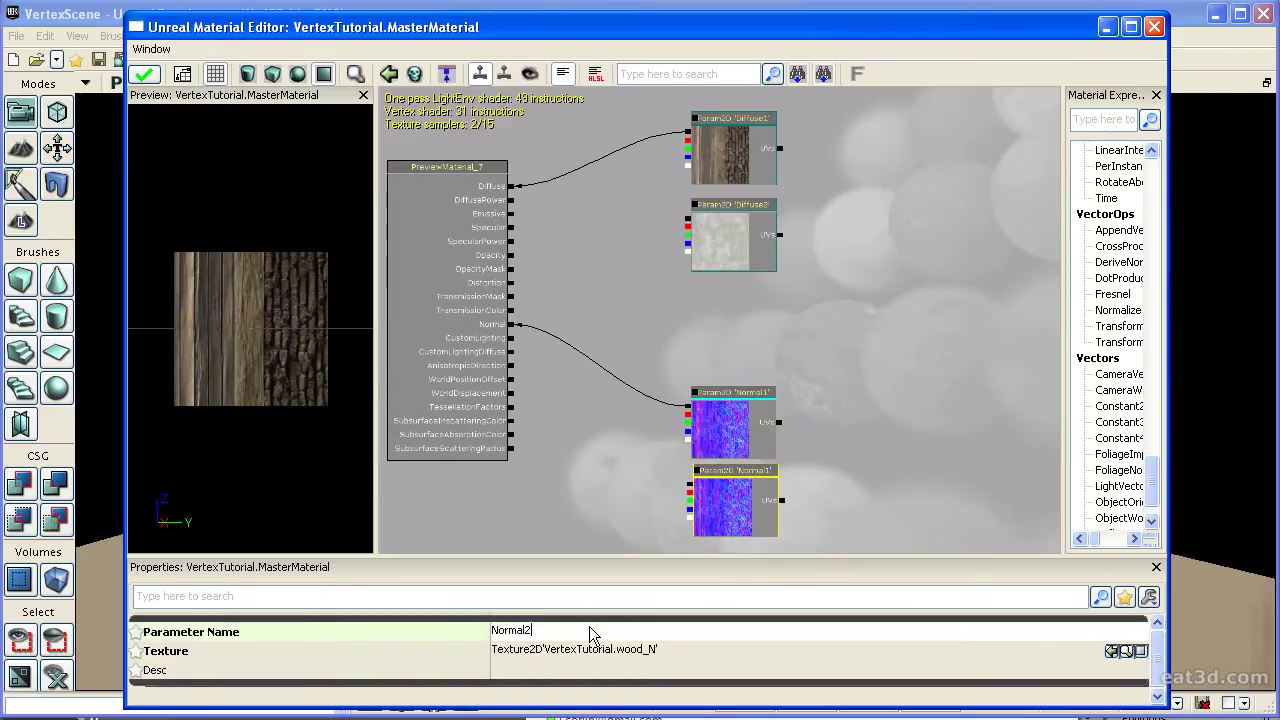
pyautogui.press('Return')
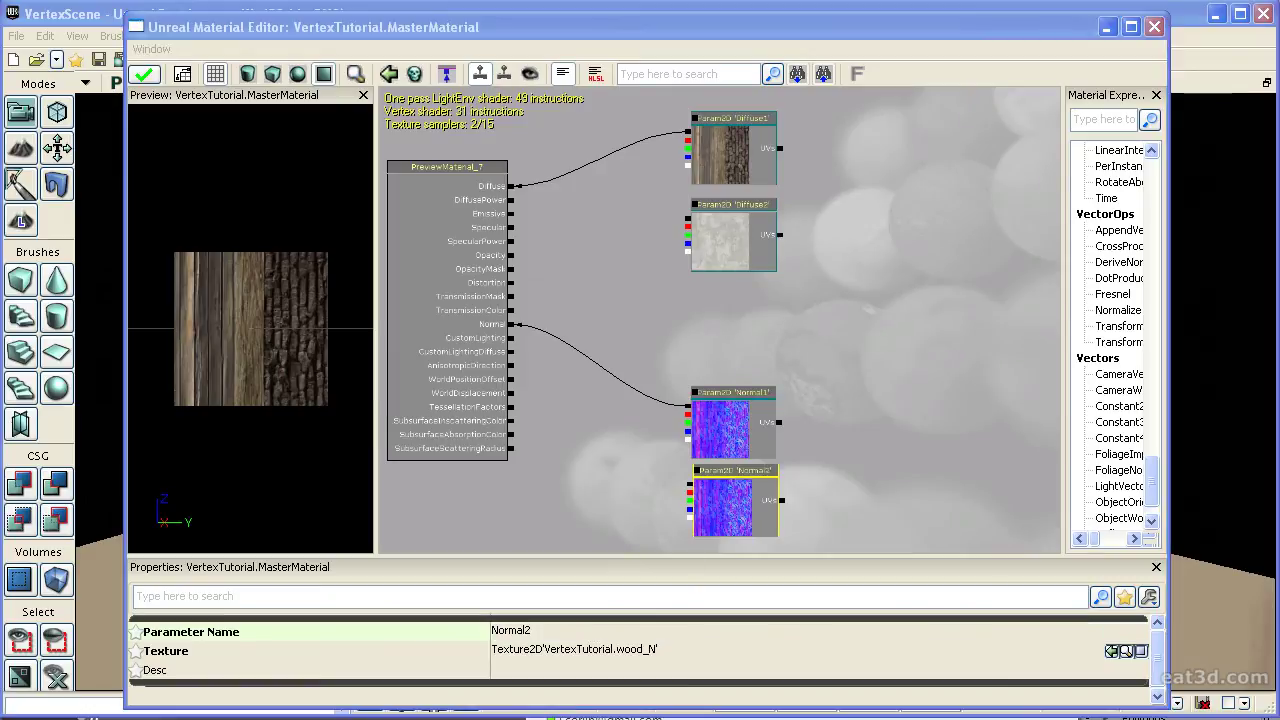
pyautogui.click(1109, 652)
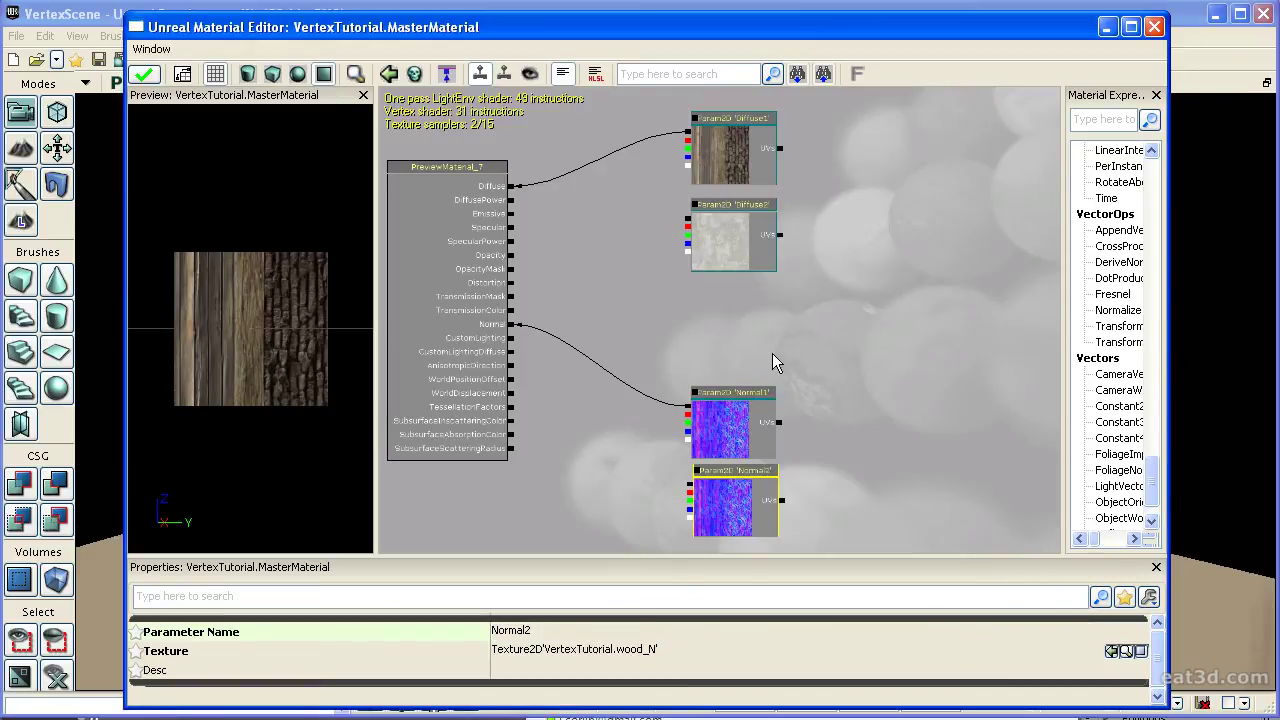
# Add a Lerp node beside the diffuse textures and connect Diffuse1 to its A input and Diffuse2 to B
pyautogui.moveTo(673, 318); pyautogui.dragTo(713, 326)
pyautogui.press('l')
pyautogui.click(673, 242)
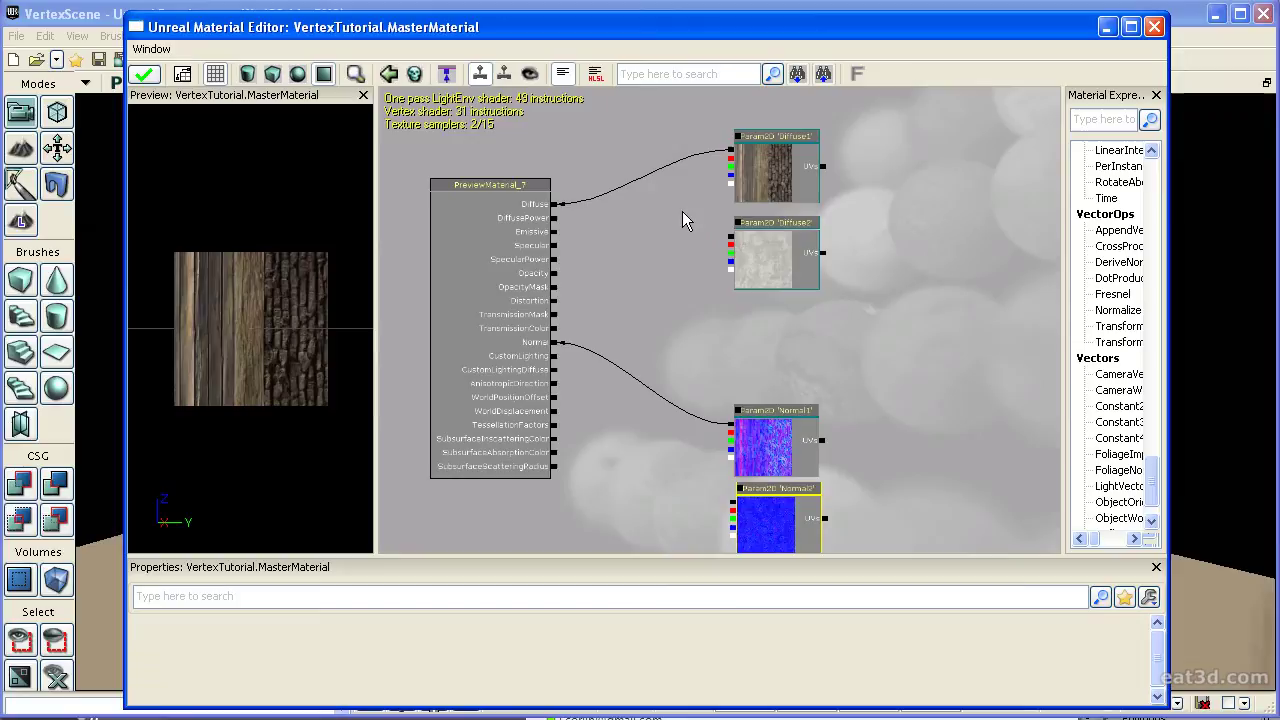
pyautogui.keyDown('ctrl'); pyautogui.moveTo(690, 265); pyautogui.dragTo(652, 225); pyautogui.keyUp('ctrl')
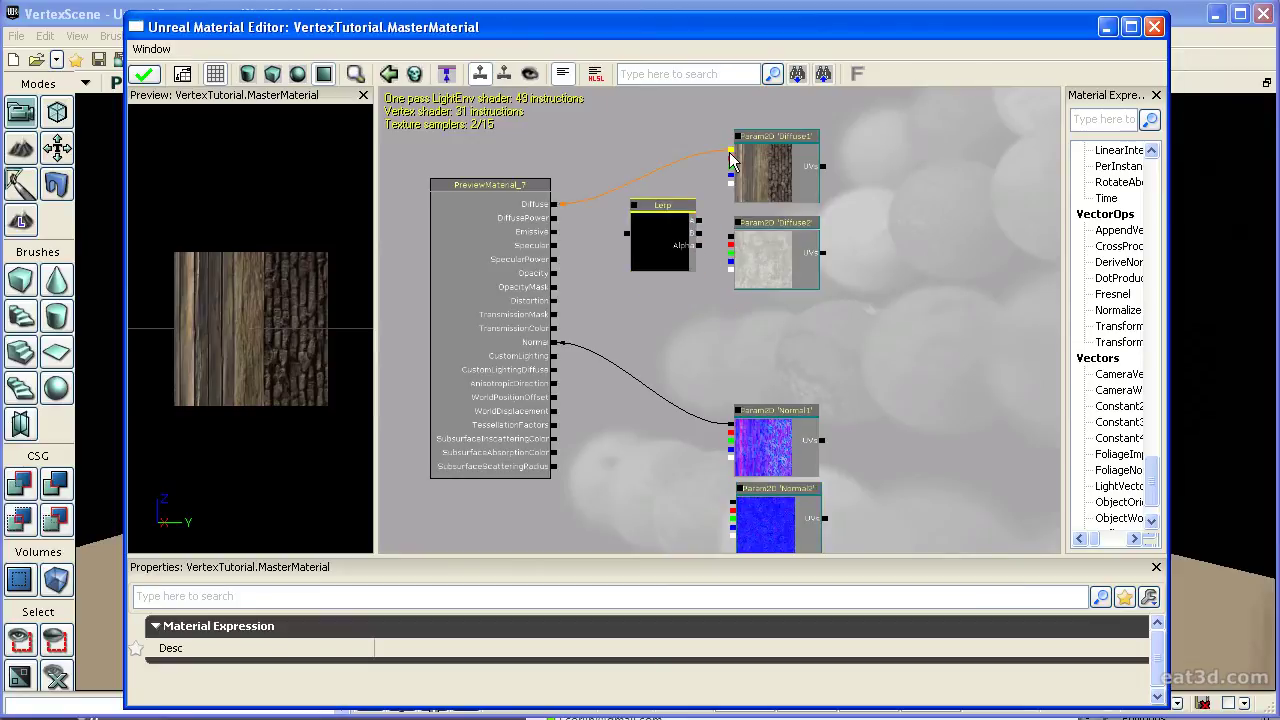
pyautogui.moveTo(730, 158); pyautogui.dragTo(648, 469)
# Duplicate the Lerp node beside the normal textures and connect Normal1 to its A input and Normal2 to B
pyautogui.click(648, 238)
pyautogui.hotkey('ctrl', 'w')
pyautogui.moveTo(729, 426); pyautogui.dragTo(686, 452)
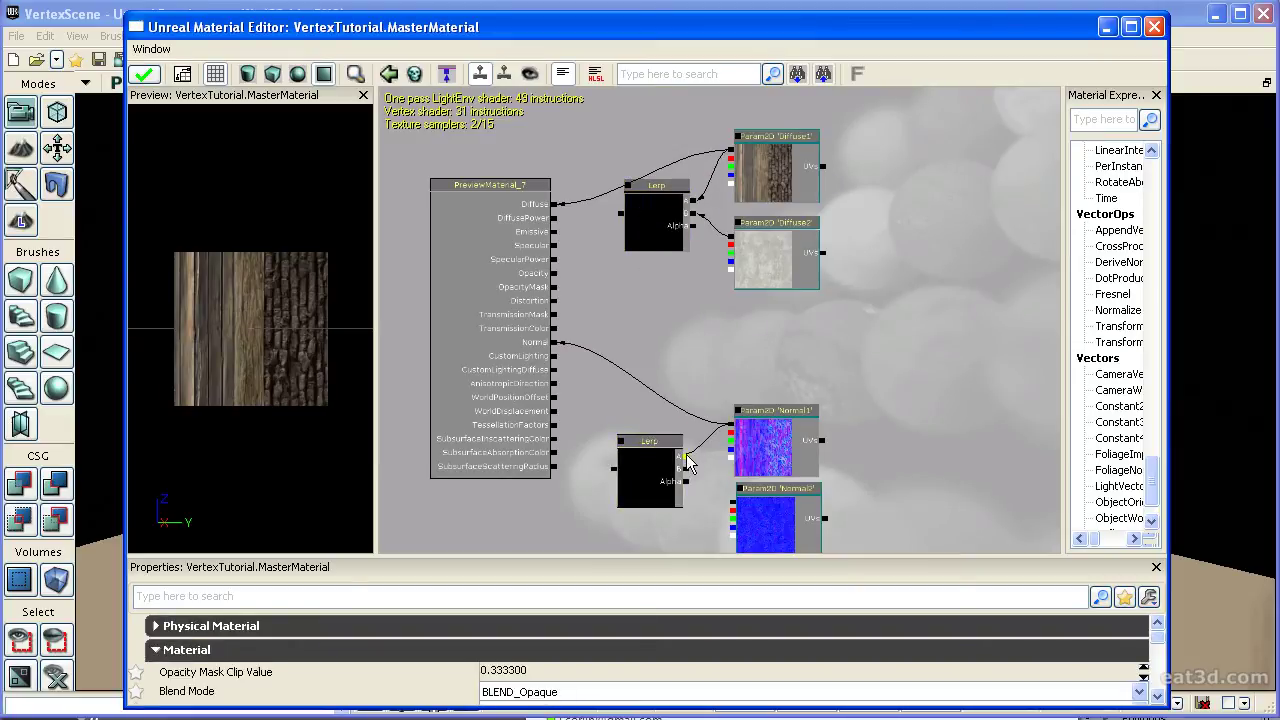
pyautogui.moveTo(729, 501); pyautogui.dragTo(687, 469)
# Find the VertexColor expression and place a Vertex Color node in the empty space beyond the texture nodes
pyautogui.moveTo(896, 317); pyautogui.dragTo(848, 317)
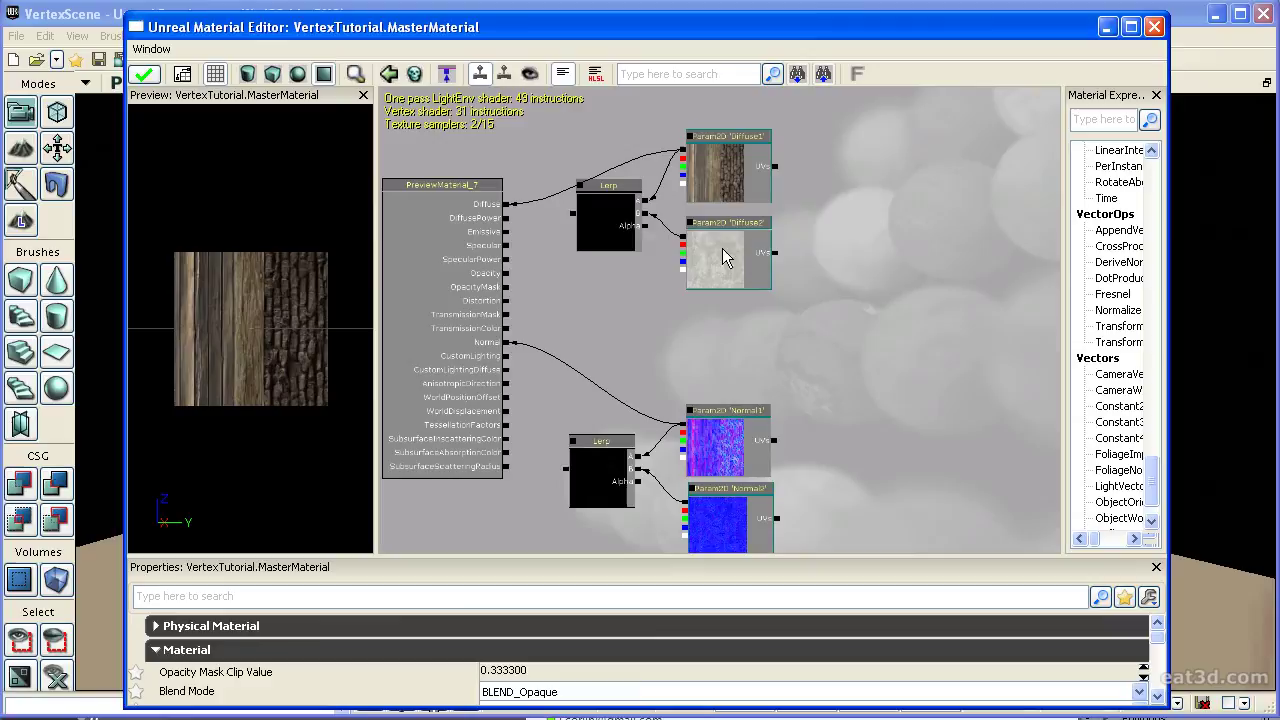
pyautogui.moveTo(819, 231); pyautogui.dragTo(811, 246)
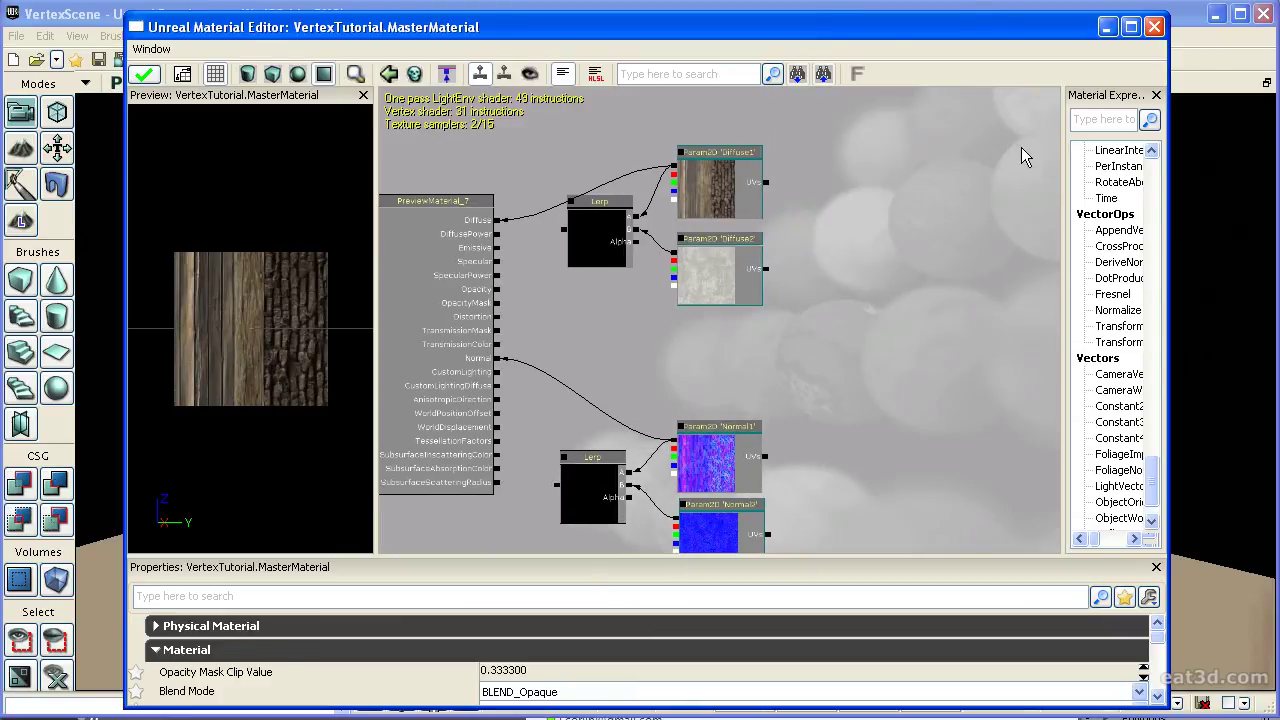
pyautogui.click(1091, 122)
pyautogui.write('vert')
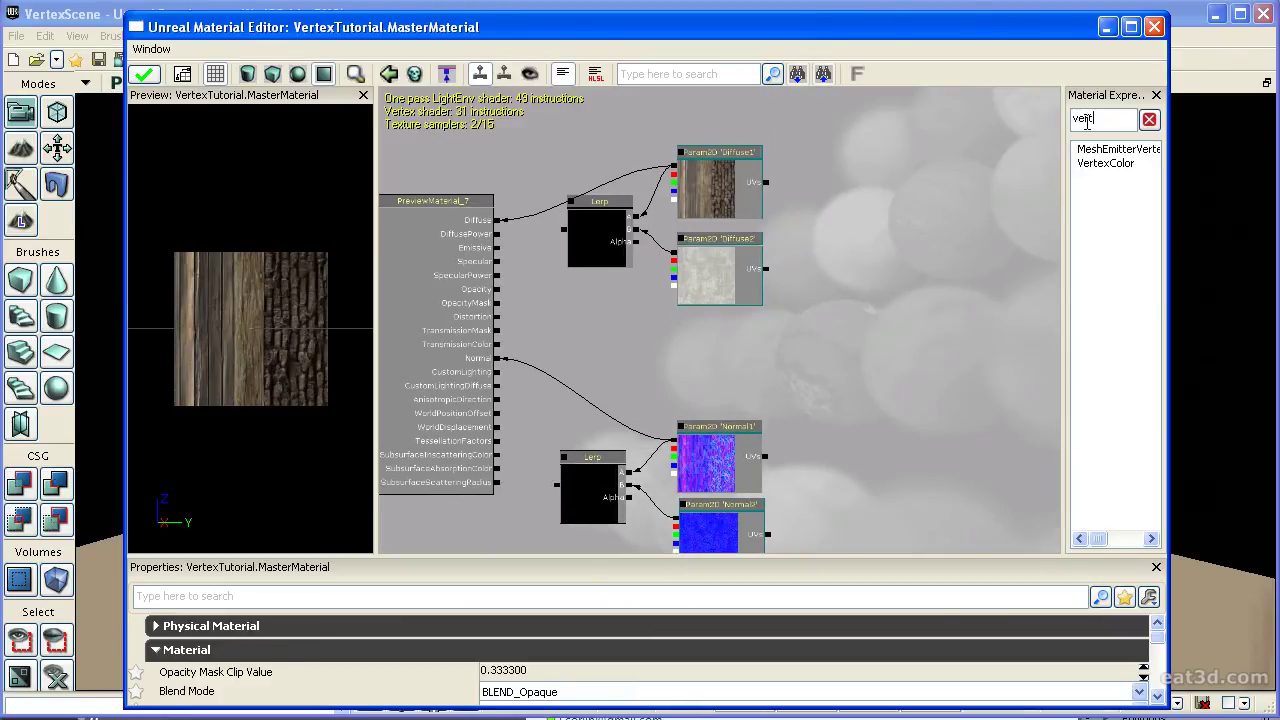
pyautogui.write('e')
pyautogui.click(1095, 165)
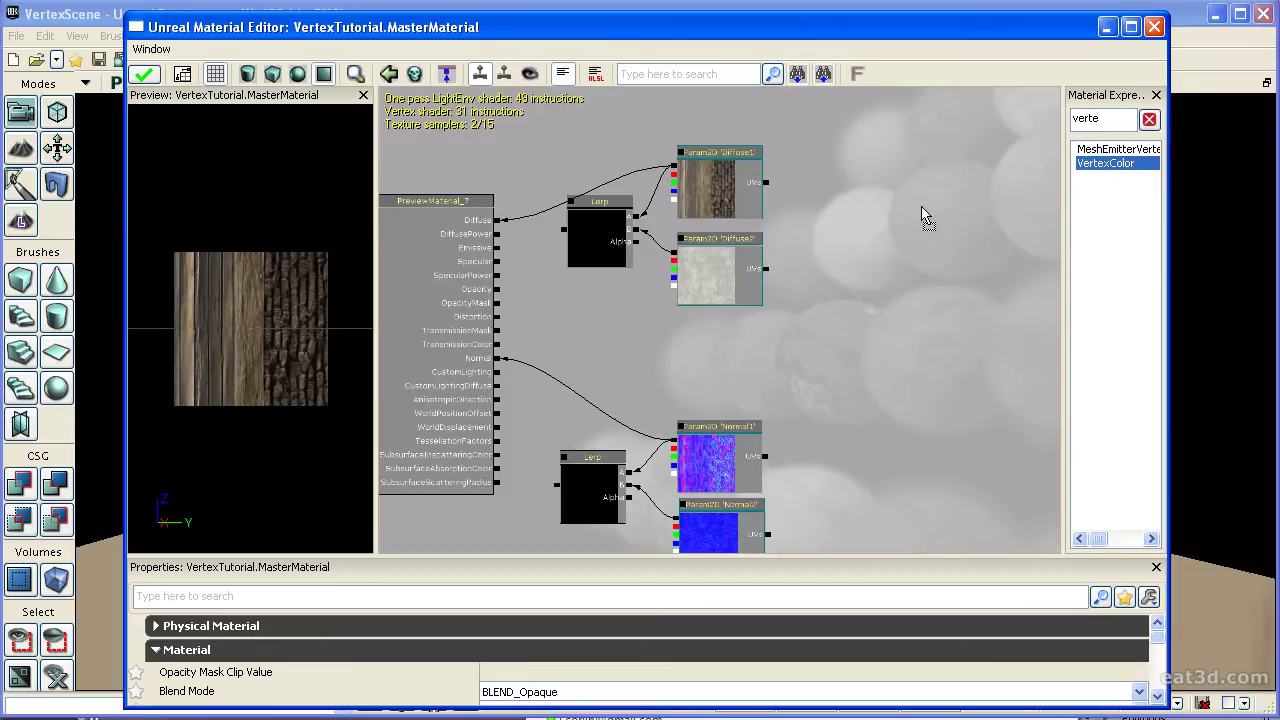
# Feed Vertex Color's red output into both Lerps' Alpha inputs and connect the Lerps to the material's Diffuse and Normal inputs
pyautogui.moveTo(921, 207); pyautogui.dragTo(637, 242)
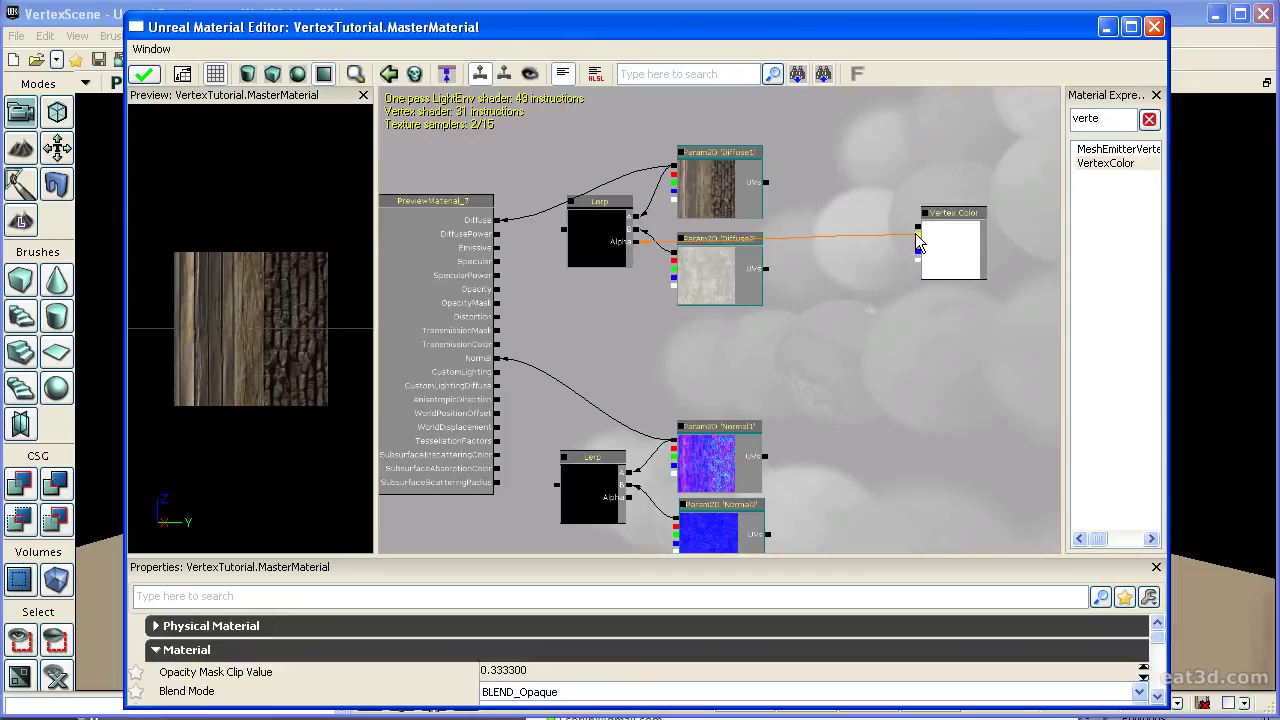
pyautogui.moveTo(916, 236); pyautogui.dragTo(500, 360)
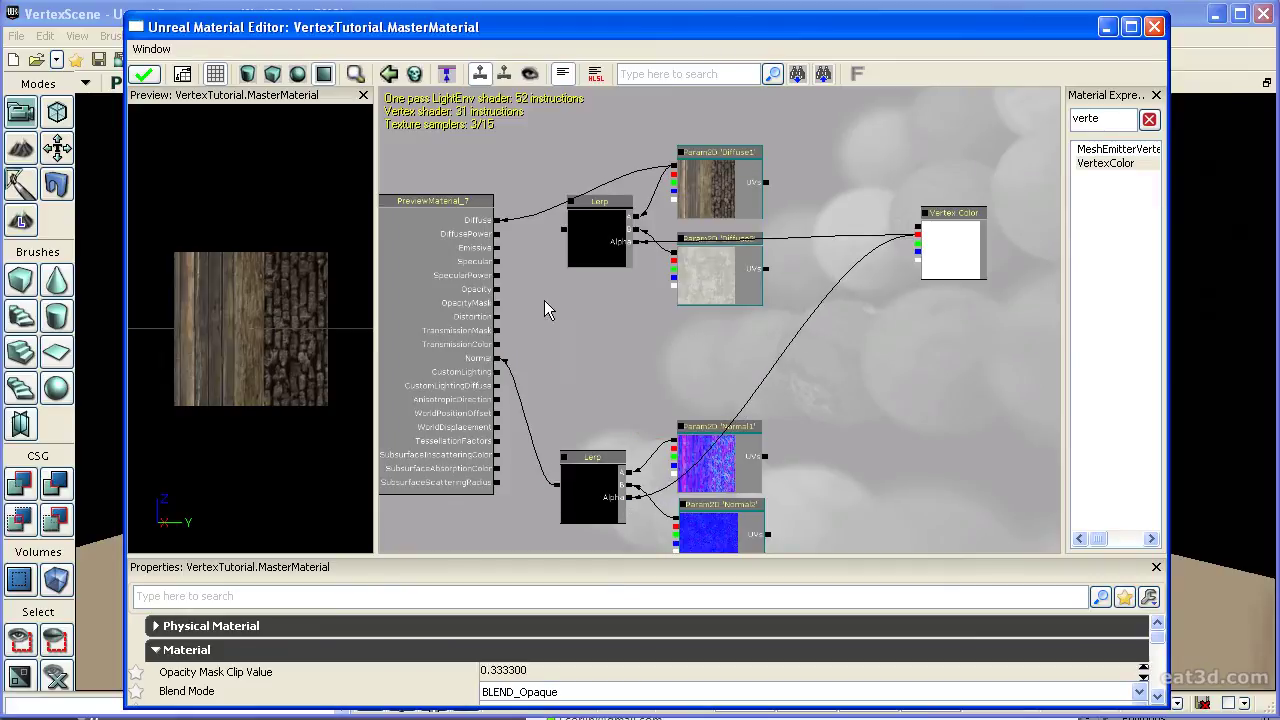
pyautogui.moveTo(566, 235); pyautogui.dragTo(500, 220)
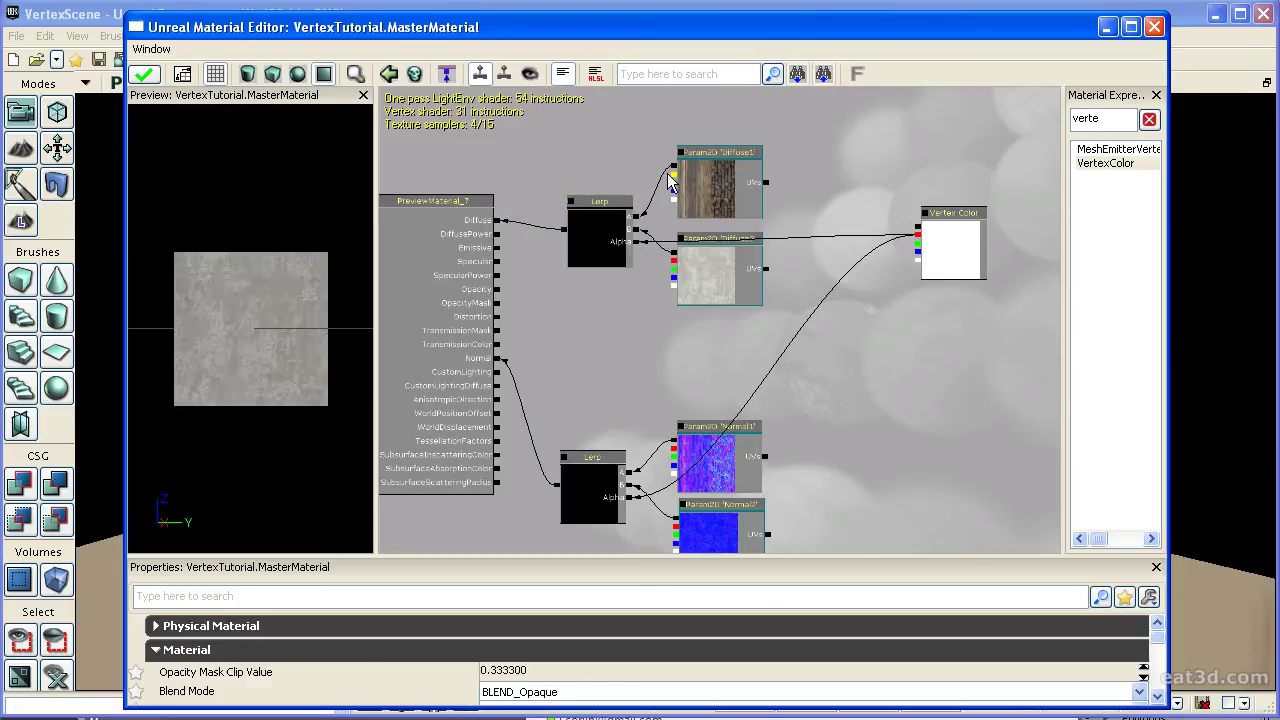
# Swap the inputs of both Lerps so Diffuse2 and Normal2 feed A while Diffuse1 and Normal1 feed B
pyautogui.moveTo(636, 230); pyautogui.dragTo(638, 216)
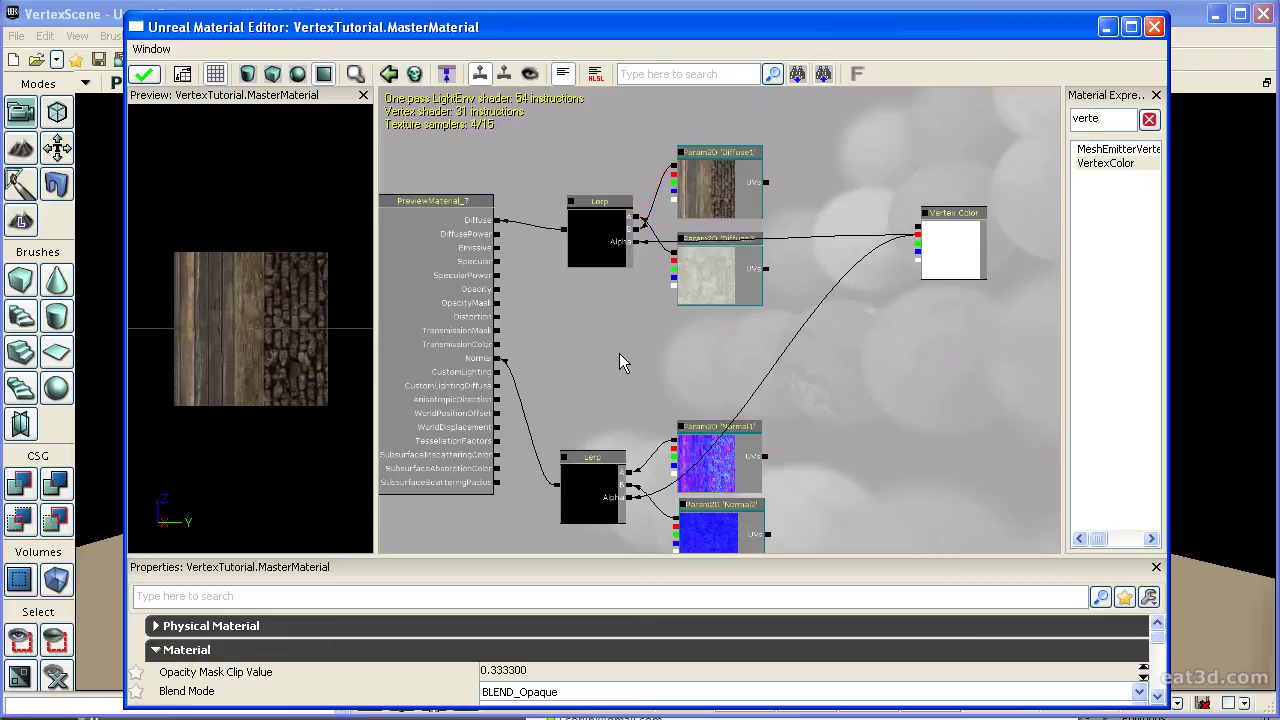
pyautogui.moveTo(619, 353); pyautogui.dragTo(632, 213)
pyautogui.moveTo(686, 296); pyautogui.dragTo(688, 300)
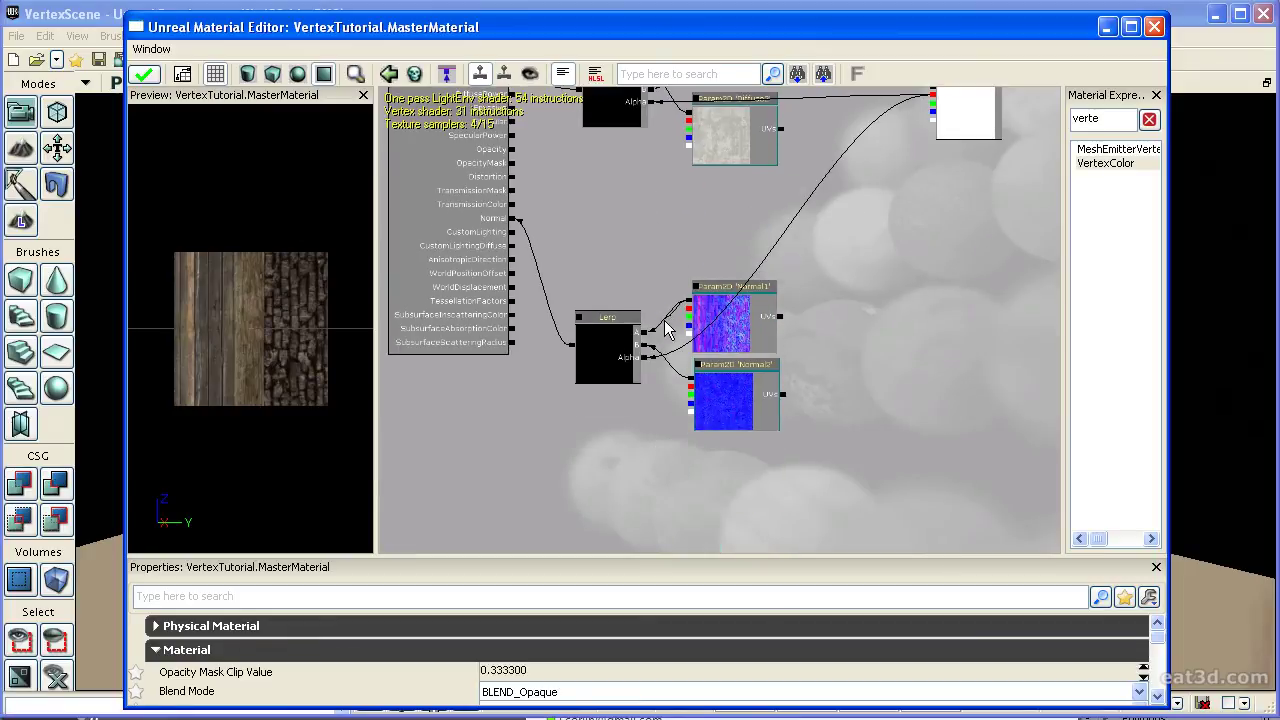
pyautogui.moveTo(645, 345)
pyautogui.mouseDown()
pyautogui.moveTo(687, 377)
pyautogui.moveTo(647, 332)
pyautogui.mouseUp()
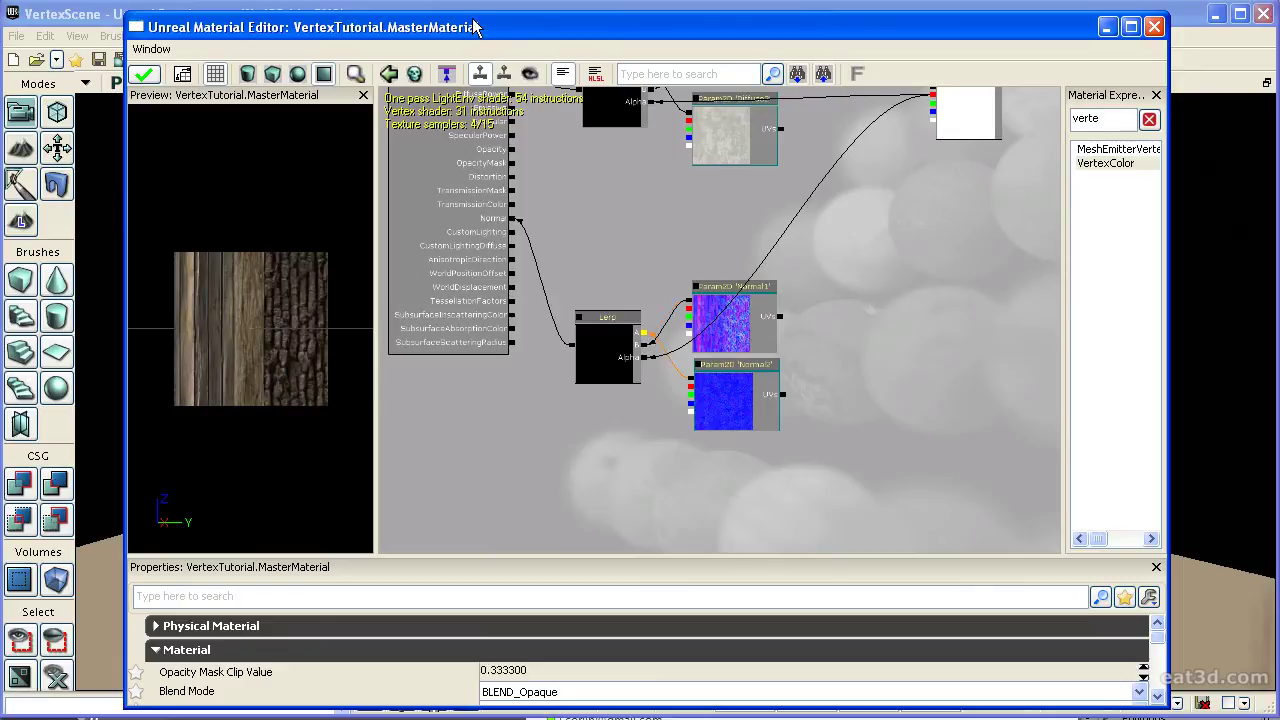
# Apply the MasterMaterial changes and move the material editor window aside to reveal the level
pyautogui.moveTo(480, 28); pyautogui.dragTo(502, 29)
pyautogui.click(168, 76)
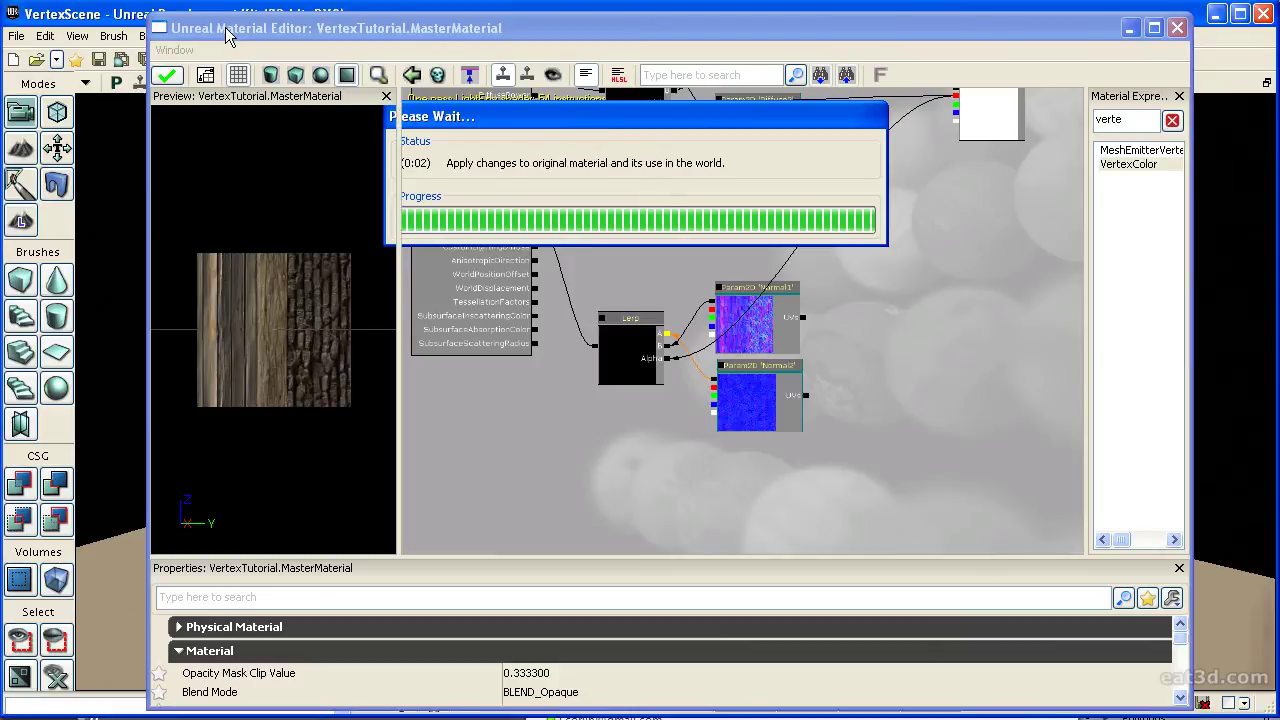
pyautogui.moveTo(228, 36); pyautogui.dragTo(1162, 118)
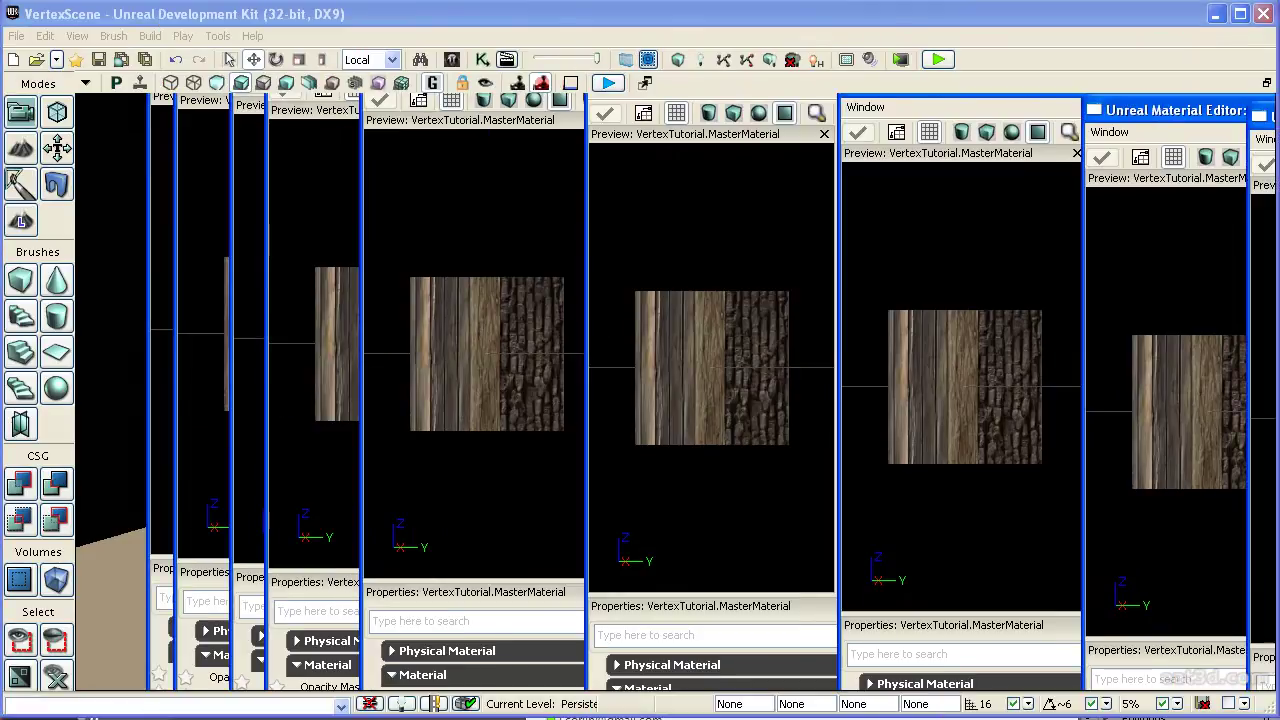
pyautogui.moveTo(695, 268); pyautogui.dragTo(311, 182)
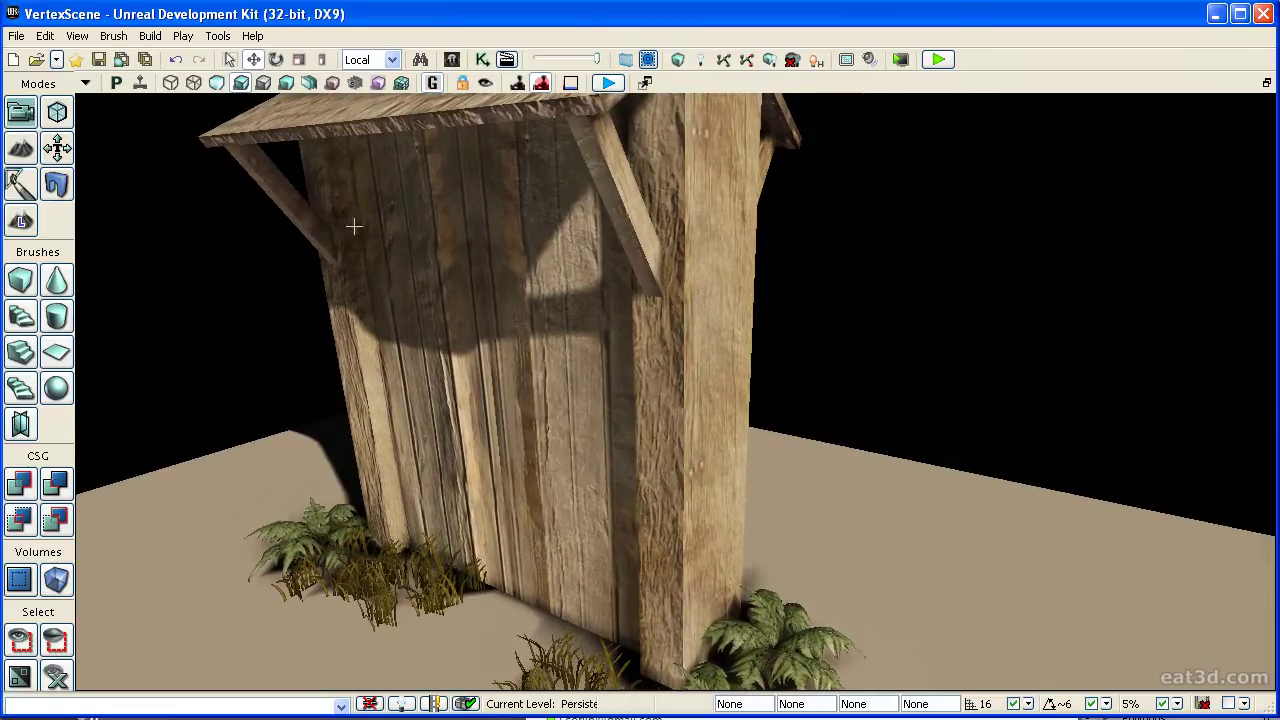
# Select the roofed wooden structure, enter Mesh Paint mode and restrict vertex color painting to the Red channel
pyautogui.click(354, 227)
pyautogui.click(20, 184)
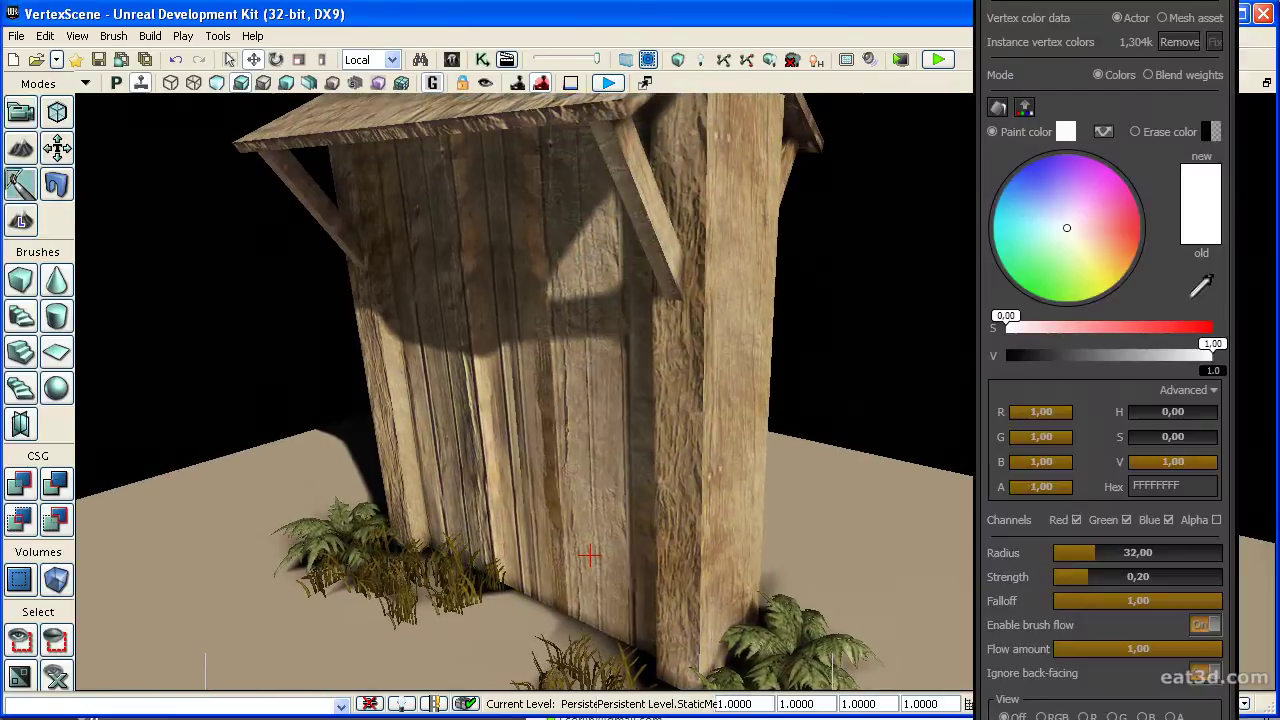
pyautogui.scroll(-3, 620, 390)
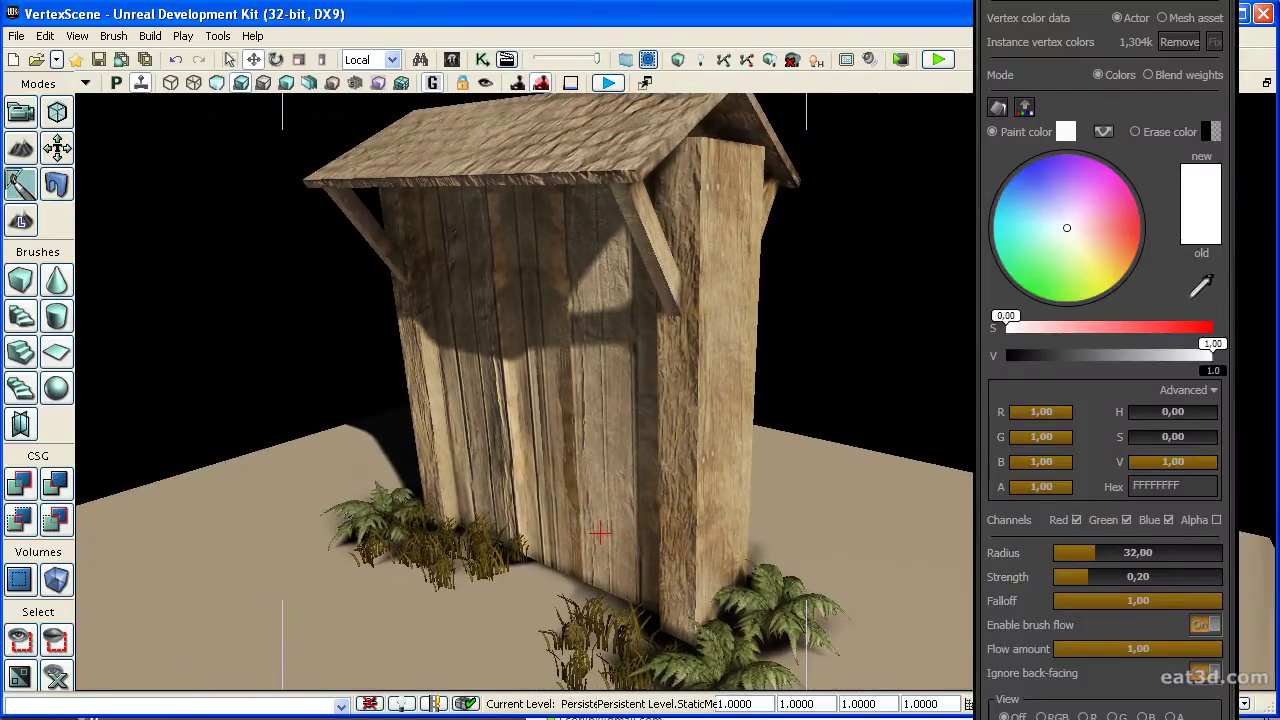
pyautogui.moveTo(1090, 2); pyautogui.dragTo(957, 0)
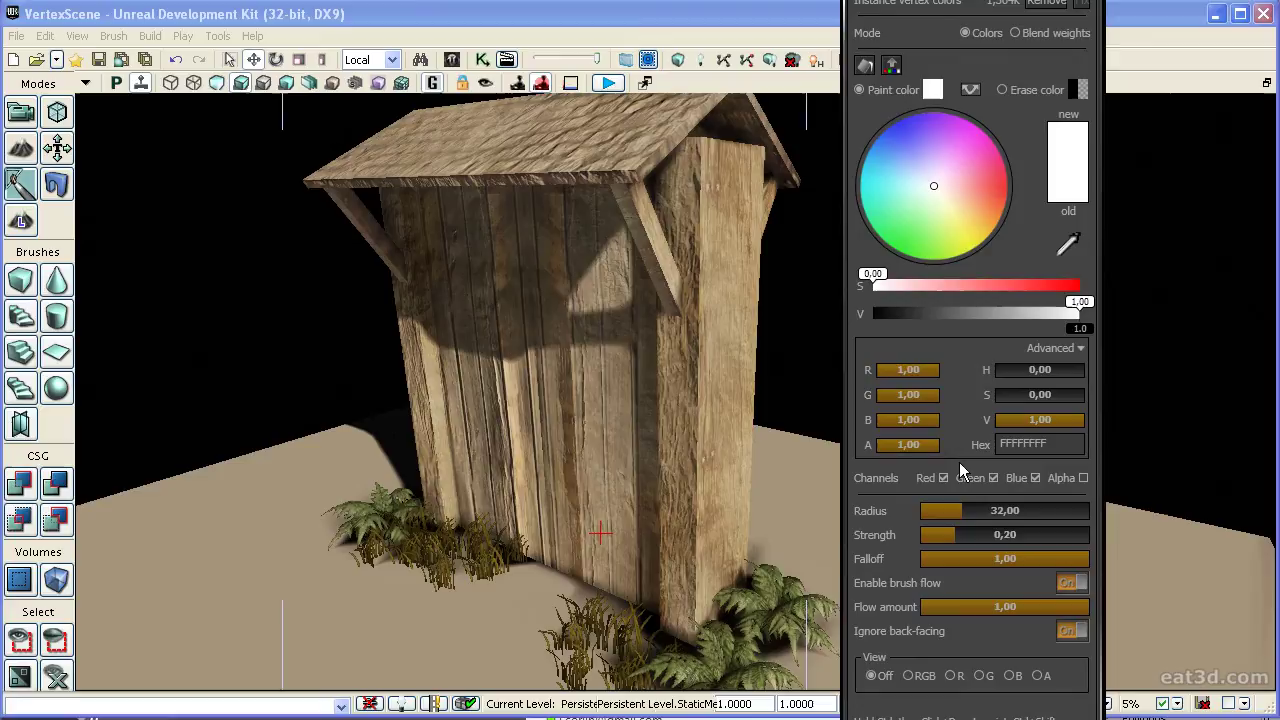
pyautogui.click(1033, 477)
# Brush the red vertex color channel over the structure's front planks with the 0.20 strength brush
pyautogui.moveTo(665, 348); pyautogui.dragTo(675, 351, button='right')
pyautogui.moveTo(575, 290); pyautogui.dragTo(556, 252, button='right')
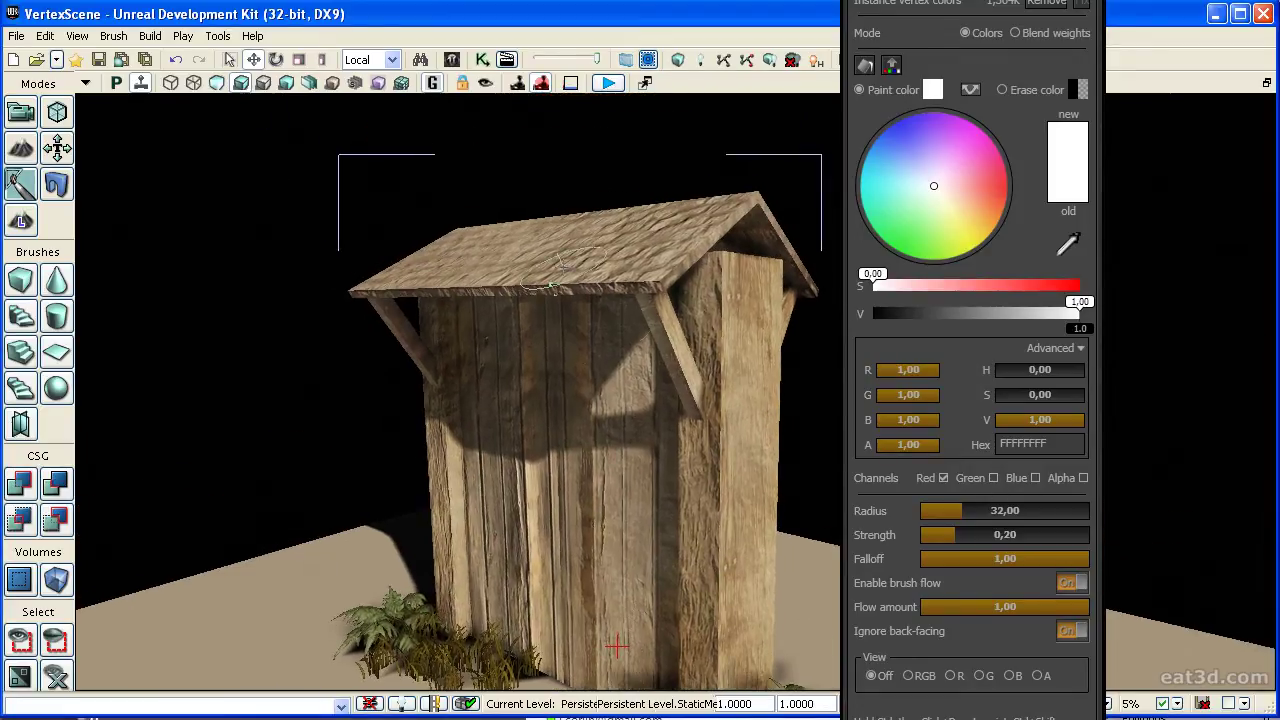
pyautogui.moveTo(603, 386)
pyautogui.keyDown('ctrl'); pyautogui.mouseDown()
pyautogui.moveTo(620, 379)
pyautogui.moveTo(634, 543)
pyautogui.mouseUp(); pyautogui.keyUp('ctrl')
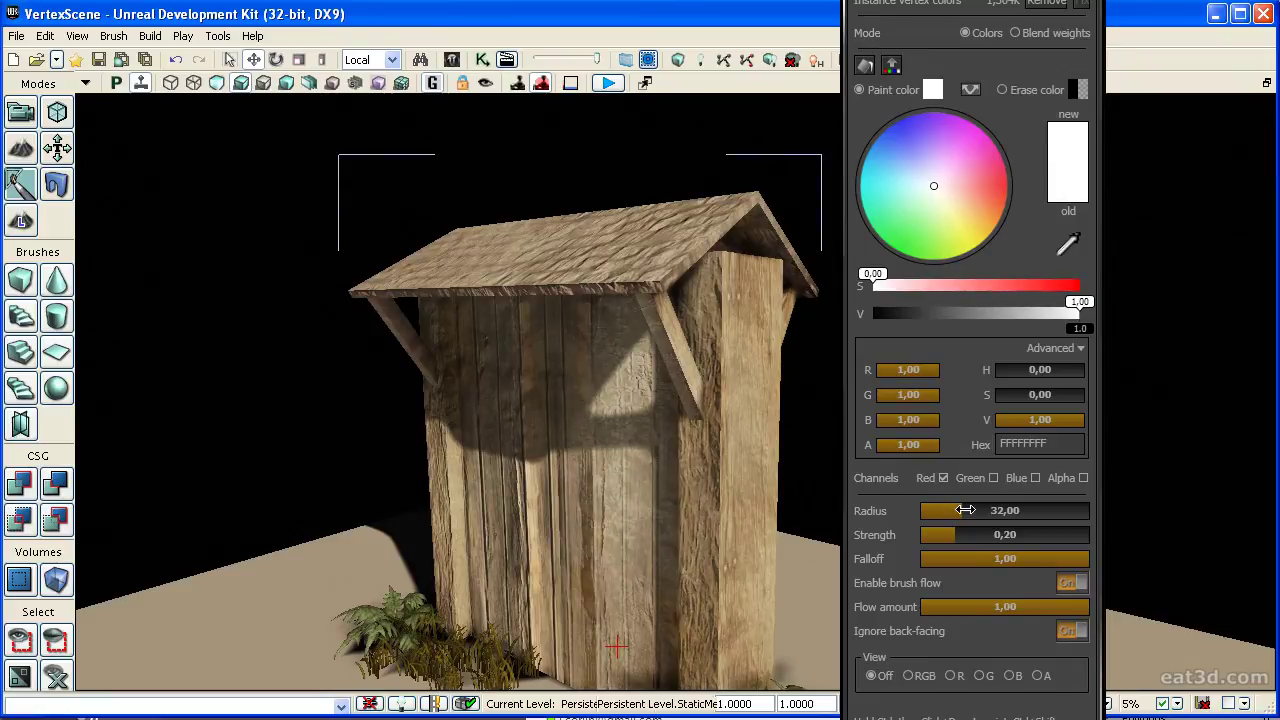
# Set the brush strength to 1.00 and brush the Paint_D texture across the front wall and corner post
pyautogui.moveTo(956, 532); pyautogui.dragTo(1088, 534)
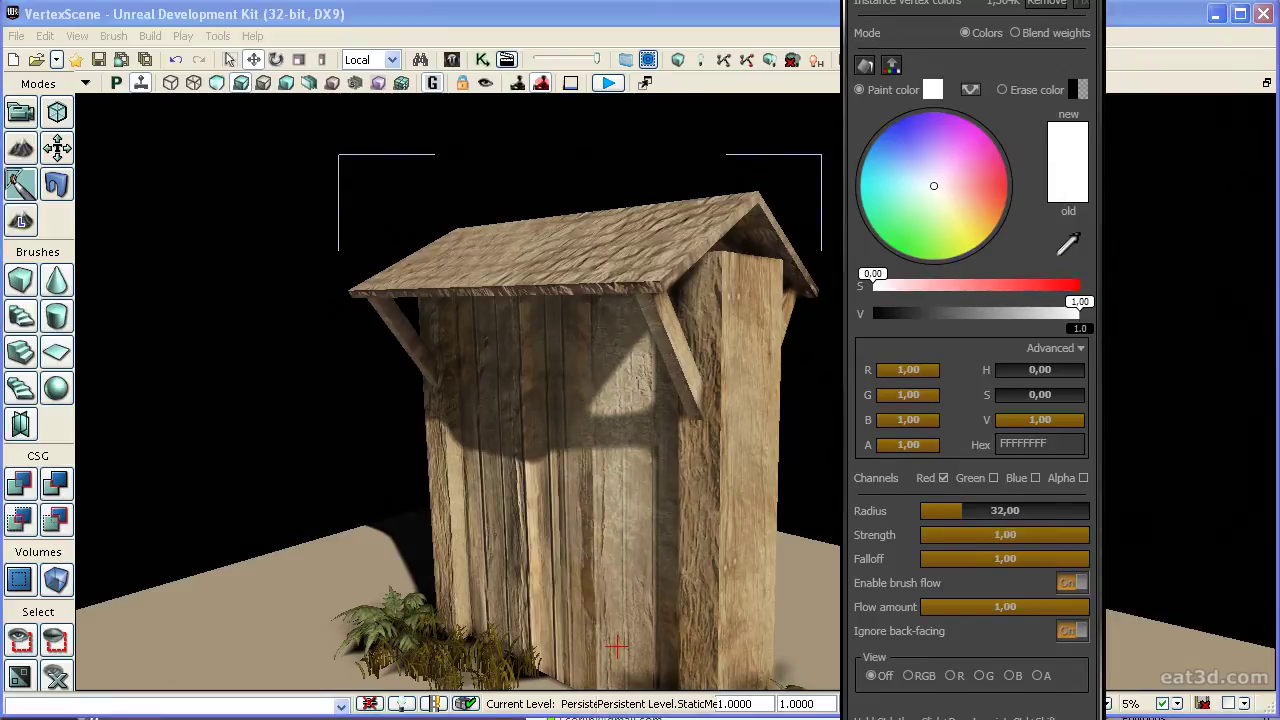
pyautogui.moveTo(704, 442)
pyautogui.keyDown('ctrl'); pyautogui.mouseDown()
pyautogui.moveTo(619, 483)
pyautogui.moveTo(447, 500)
pyautogui.moveTo(620, 481)
pyautogui.moveTo(587, 515)
pyautogui.moveTo(514, 406)
pyautogui.moveTo(443, 410)
pyautogui.moveTo(450, 520)
pyautogui.moveTo(525, 501)
pyautogui.moveTo(580, 443)
pyautogui.moveTo(591, 451)
pyautogui.moveTo(522, 585)
pyautogui.moveTo(565, 445)
pyautogui.moveTo(430, 297)
pyautogui.moveTo(460, 258)
pyautogui.moveTo(660, 285)
pyautogui.moveTo(726, 474)
pyautogui.moveTo(714, 565)
pyautogui.mouseUp(); pyautogui.keyUp('ctrl')
pyautogui.moveTo(714, 565)
pyautogui.mouseDown(button='right')
pyautogui.moveTo(714, 670)
pyautogui.moveTo(714, 655)
pyautogui.mouseUp(button='right')
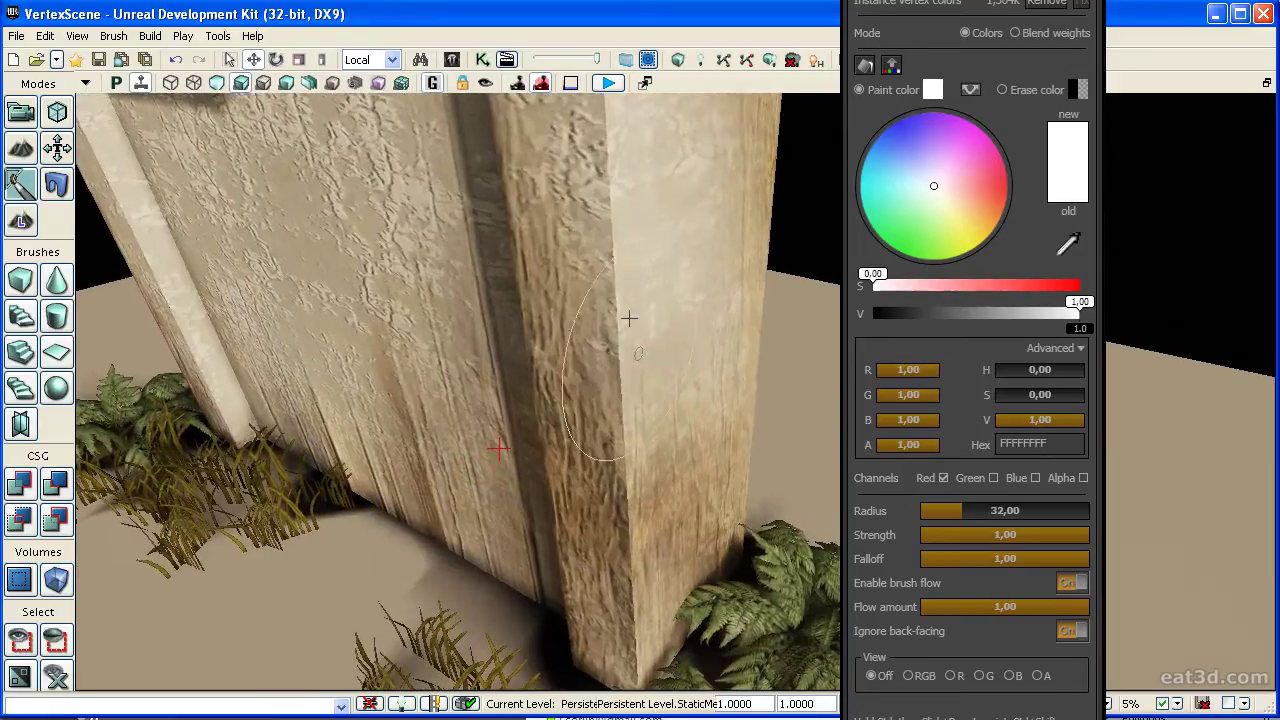
pyautogui.keyDown('ctrl'); pyautogui.keyDown('shift'); pyautogui.moveTo(629, 317); pyautogui.dragTo(600, 214); pyautogui.keyUp('shift'); pyautogui.keyUp('ctrl')
pyautogui.moveTo(600, 214); pyautogui.dragTo(612, 120, button='right')
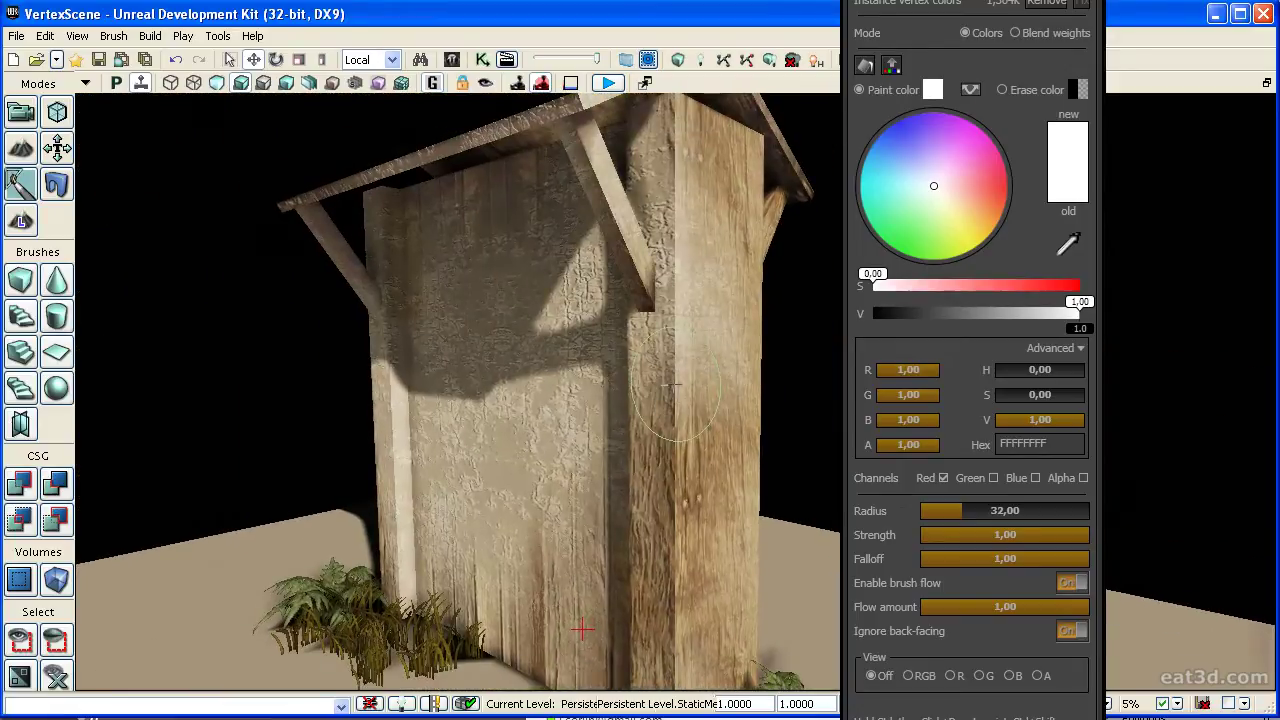
pyautogui.moveTo(660, 405)
pyautogui.keyDown('ctrl'); pyautogui.mouseDown()
pyautogui.moveTo(650, 440)
pyautogui.moveTo(635, 410)
pyautogui.mouseUp(); pyautogui.keyUp('ctrl')
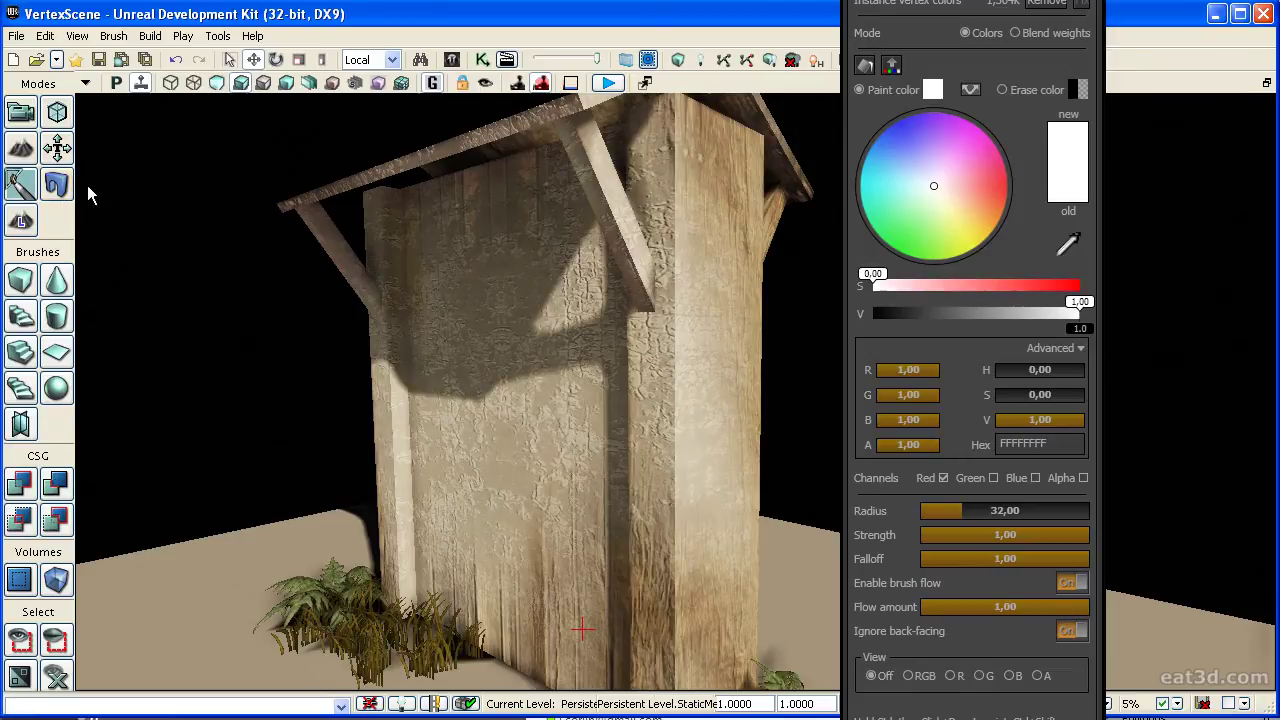
# Leave mesh painting and return to the complete MasterMaterial graph
pyautogui.click(58, 191)
pyautogui.moveTo(396, 265); pyautogui.dragTo(415, 305, button='right')
pyautogui.press('Escape')
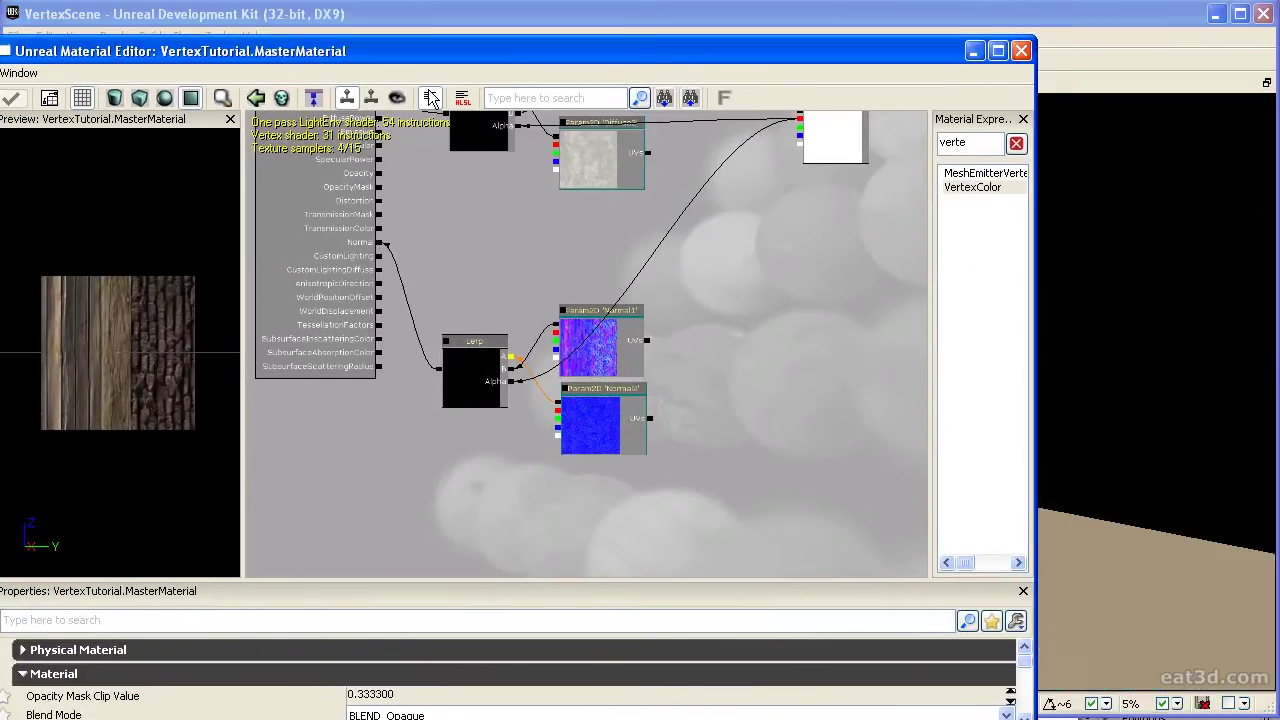
pyautogui.moveTo(567, 247); pyautogui.dragTo(574, 345)
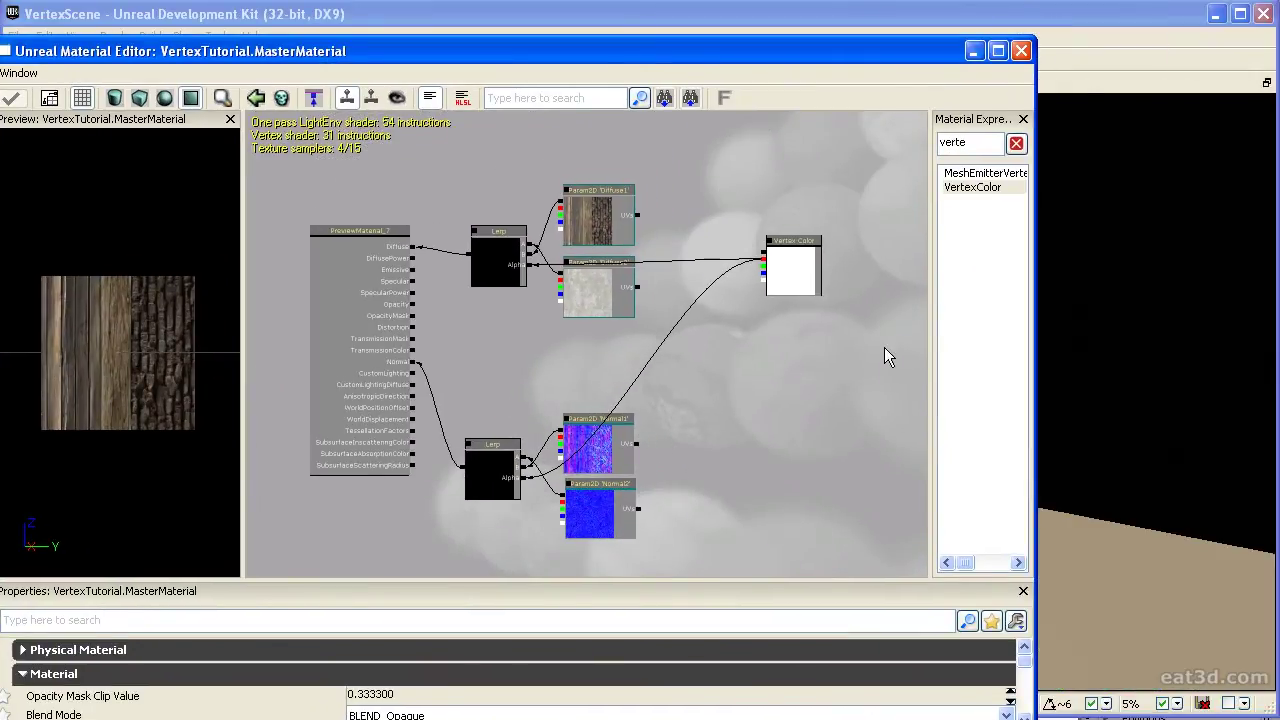
pyautogui.moveTo(822, 346); pyautogui.dragTo(825, 345)
# Move the Diffuse2 node above Diffuse1 and shift both nodes away from their Lerp
pyautogui.click(633, 304)
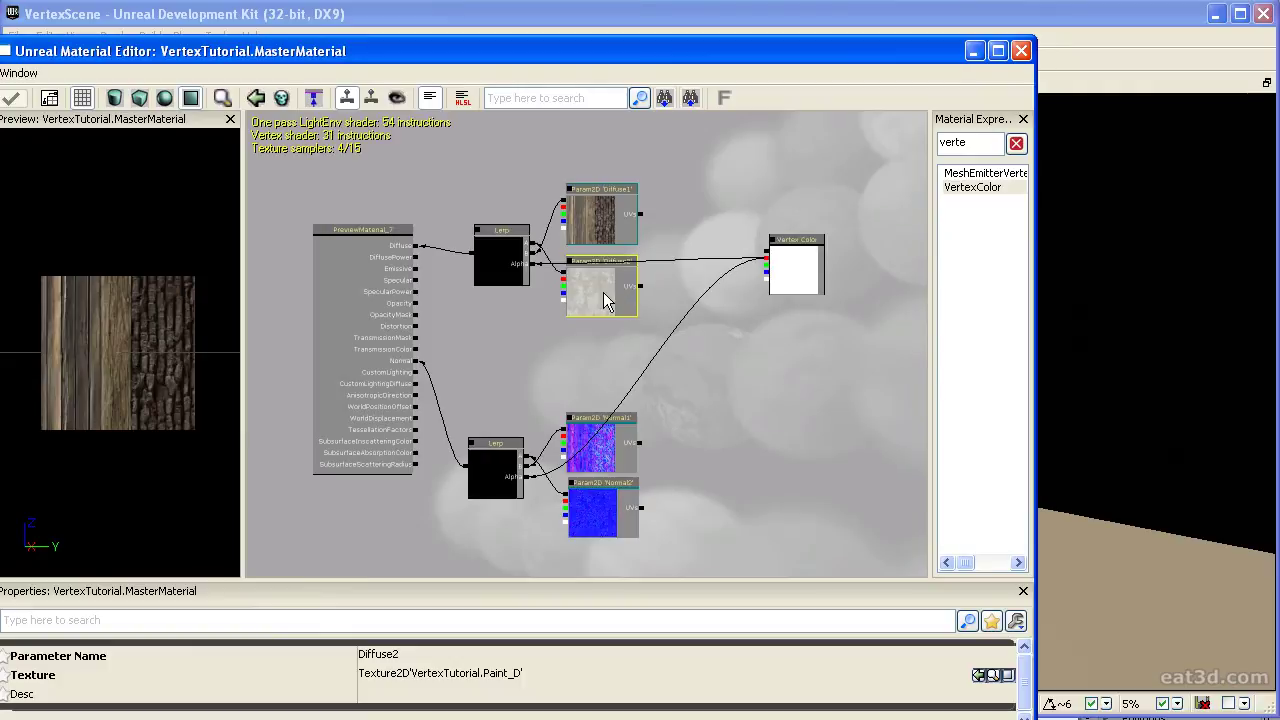
pyautogui.moveTo(608, 300)
pyautogui.mouseDown()
pyautogui.moveTo(622, 138)
pyautogui.moveTo(604, 149)
pyautogui.mouseUp()
pyautogui.click(592, 222)
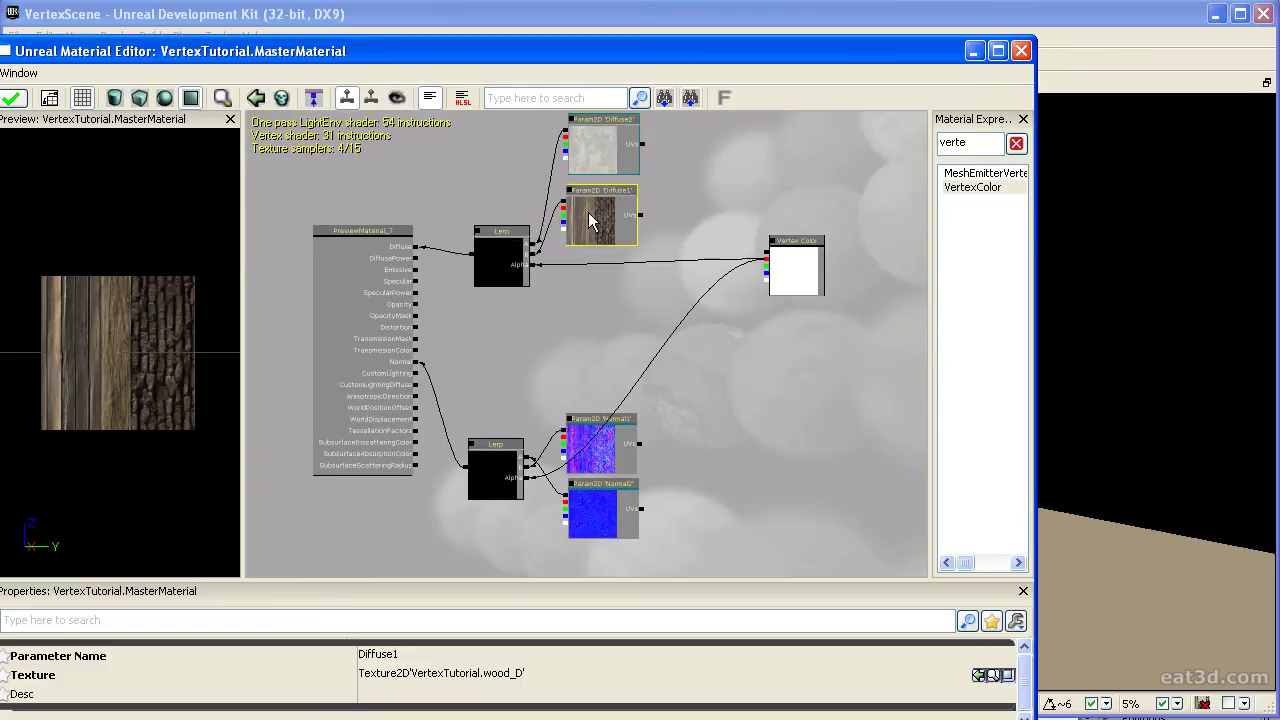
pyautogui.keyDown('ctrl'); pyautogui.click(591, 165); pyautogui.keyUp('ctrl')
pyautogui.moveTo(592, 212); pyautogui.dragTo(630, 198)
# Move the Normal2 node above Normal1 and shift both nodes slightly away from their Lerp
pyautogui.click(600, 495)
pyautogui.moveTo(600, 495)
pyautogui.mouseDown()
pyautogui.moveTo(600, 350)
pyautogui.moveTo(601, 365)
pyautogui.mouseUp()
pyautogui.keyDown('ctrl'); pyautogui.click(604, 451); pyautogui.keyUp('ctrl')
pyautogui.moveTo(604, 451); pyautogui.dragTo(616, 435)
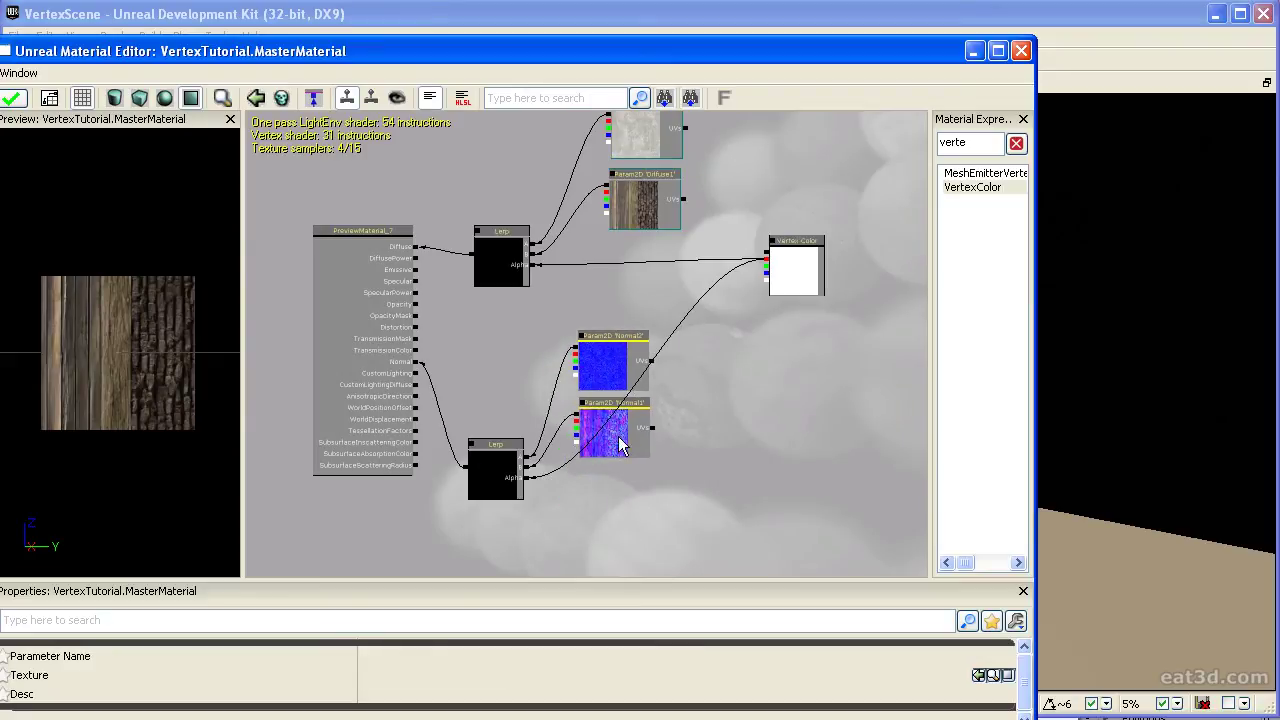
pyautogui.click(762, 389)
pyautogui.moveTo(756, 373); pyautogui.dragTo(713, 385)
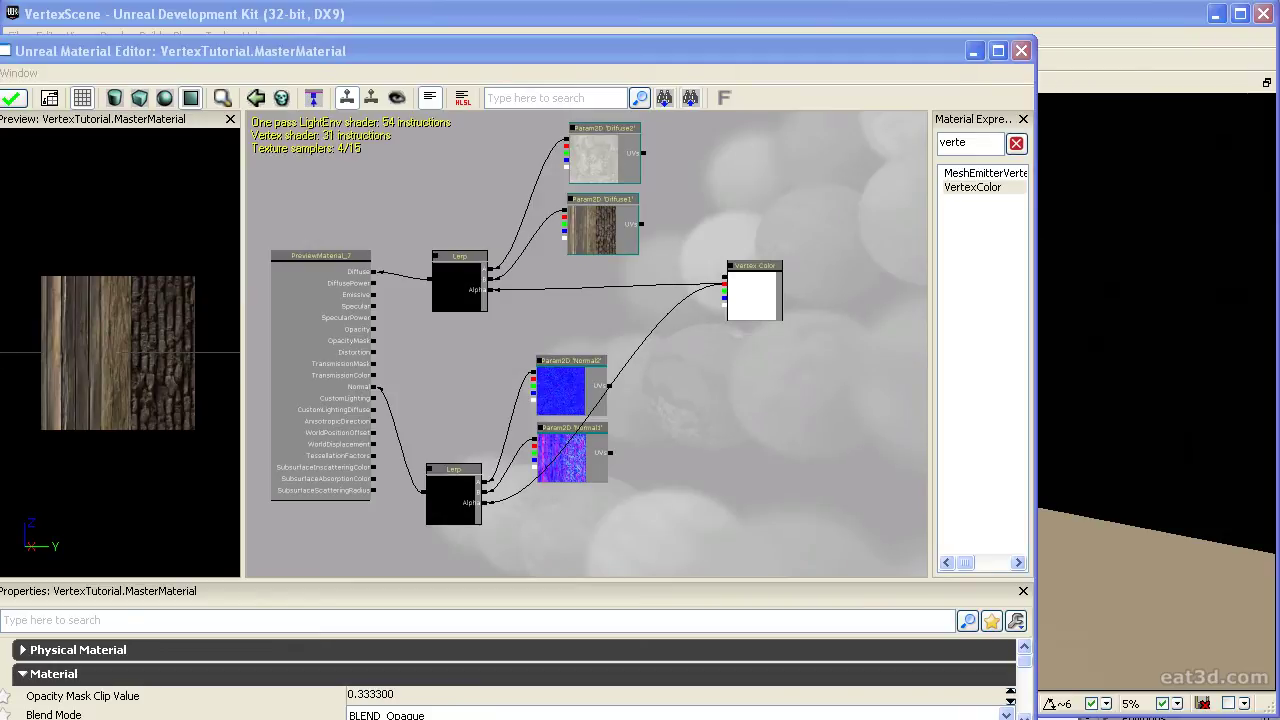
# Add a Texture Sample node using the wood_M texture beside the Vertex Color node
pyautogui.click(871, 319)
pyautogui.keyDown('ctrl'); pyautogui.moveTo(881, 323); pyautogui.dragTo(854, 336); pyautogui.keyUp('ctrl')
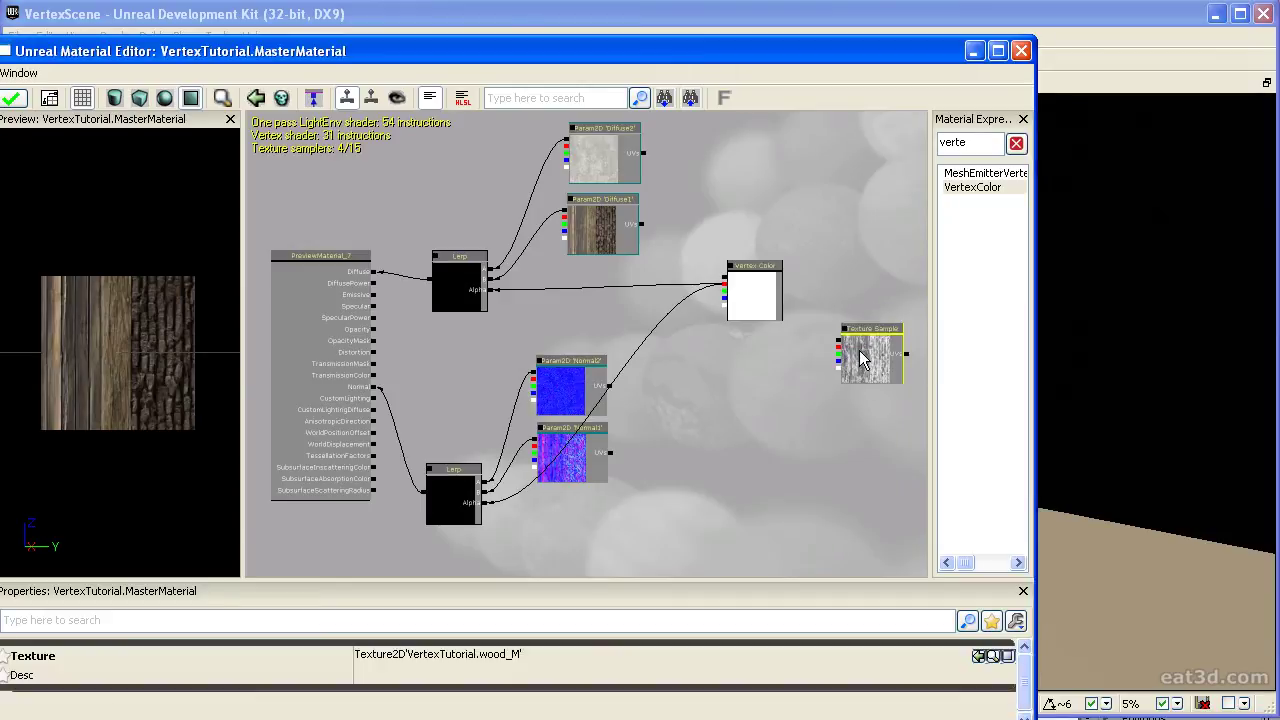
# Replace the plain Texture Sample with a duplicate of the Diffuse1 node placed below Vertex Color, and name its parameter BlendMask
pyautogui.press('Delete')
pyautogui.click(619, 237)
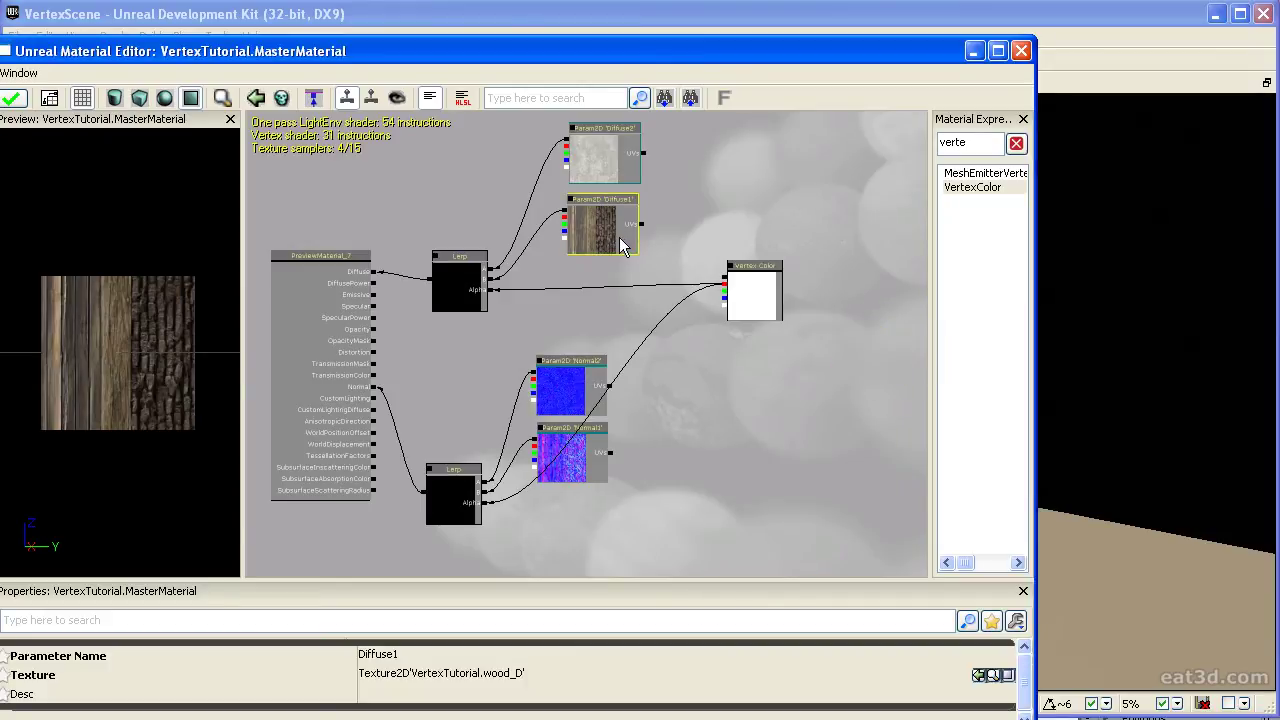
pyautogui.hotkey('ctrl', 'w')
pyautogui.moveTo(608, 235); pyautogui.dragTo(831, 380)
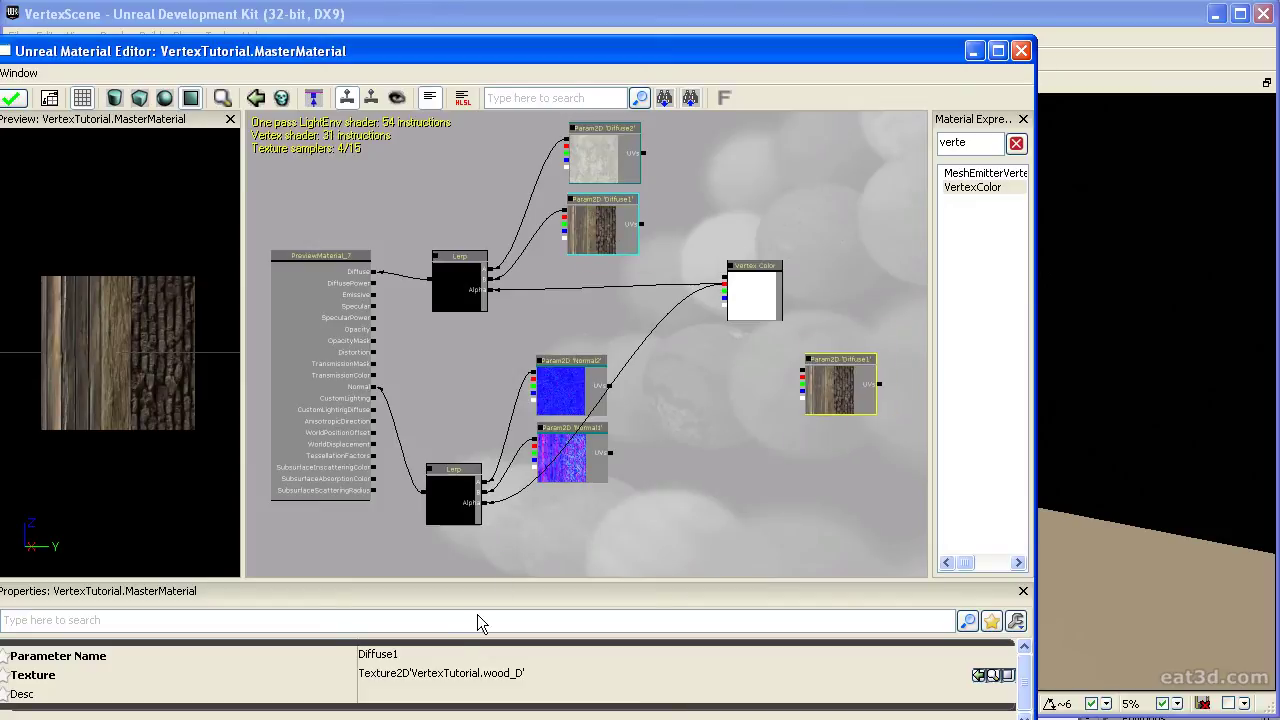
pyautogui.click(437, 656)
pyautogui.write('Blend')
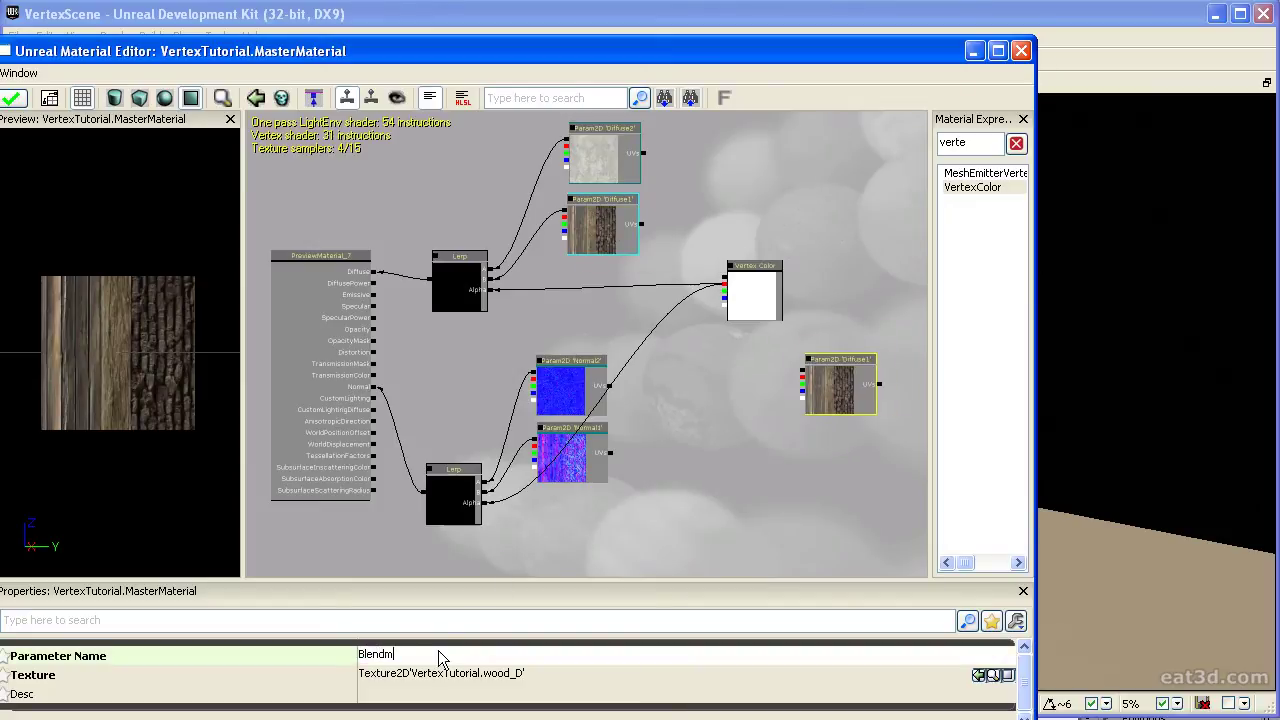
pyautogui.write('Mask')
pyautogui.press('Return')
# Move the Vertex Color node outward, add a Multiply node beside it, and connect Vertex Color's red channel to Multiply's A input
pyautogui.moveTo(758, 278); pyautogui.dragTo(830, 254)
pyautogui.click(717, 314)
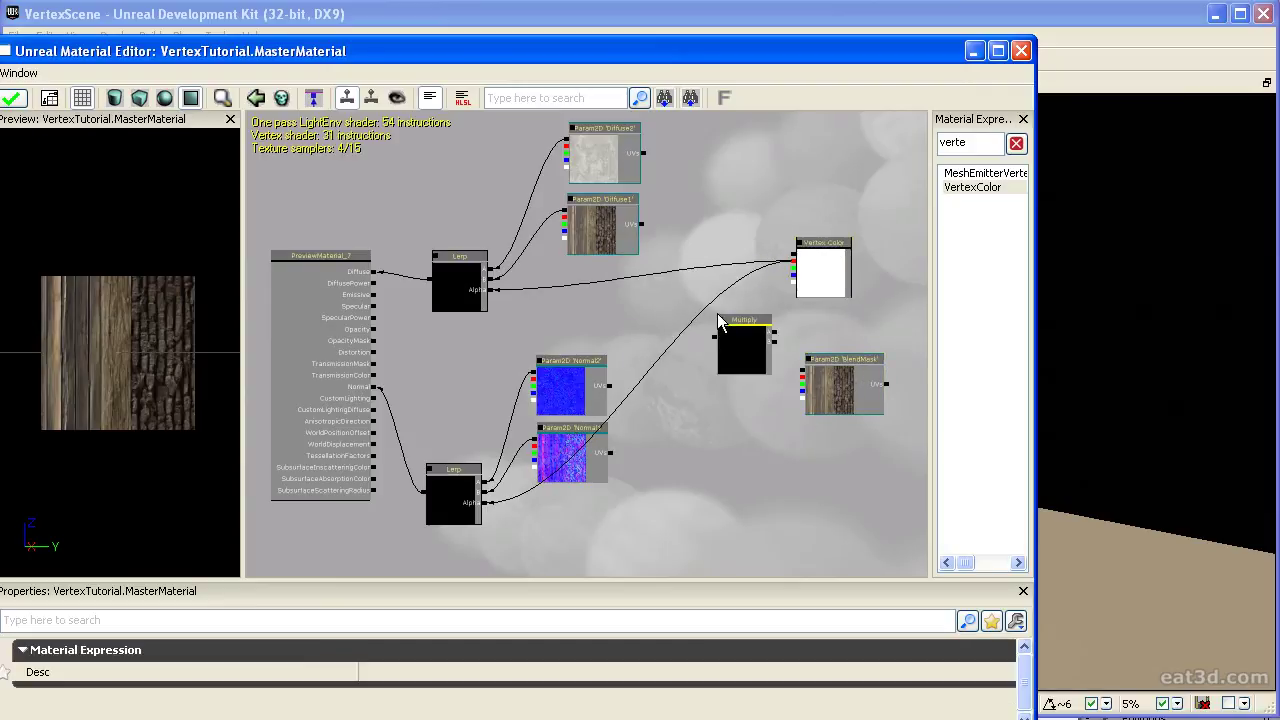
pyautogui.scroll(3, 806, 309)
pyautogui.moveTo(791, 250); pyautogui.dragTo(763, 349)
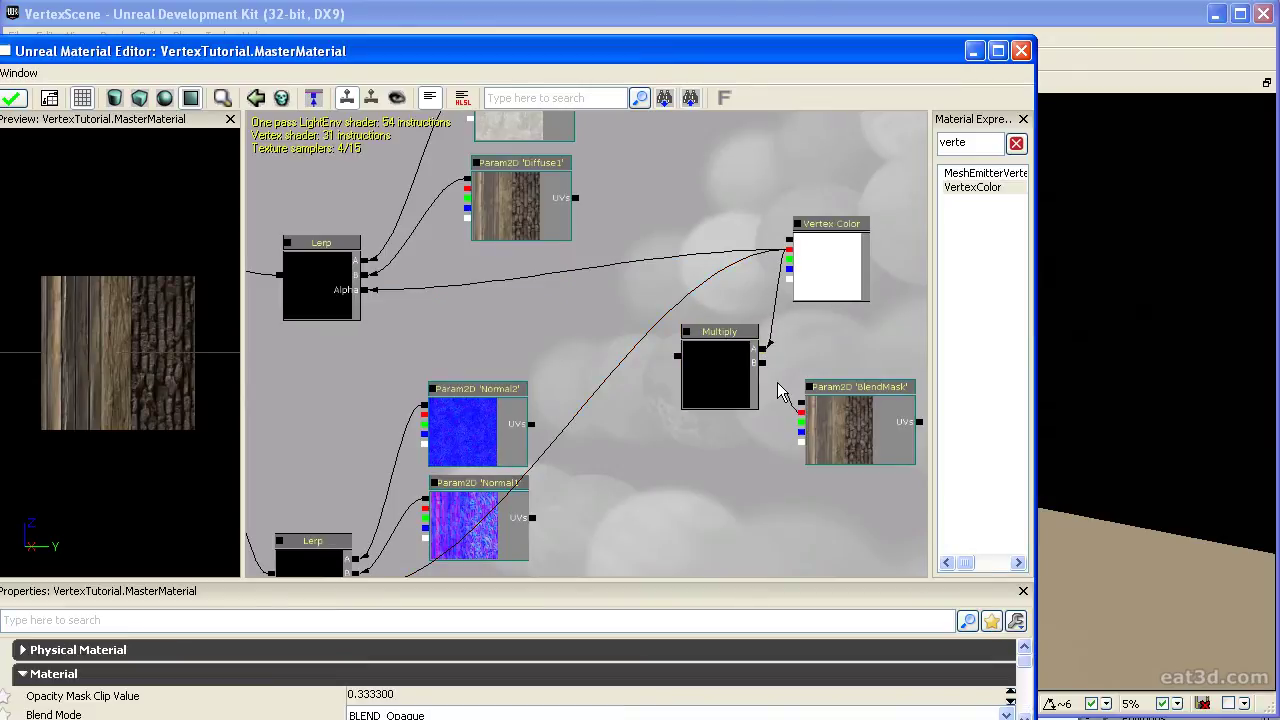
# Assign the wood_M texture to the BlendMask node and connect its red channel to Multiply's B input
pyautogui.click(807, 458)
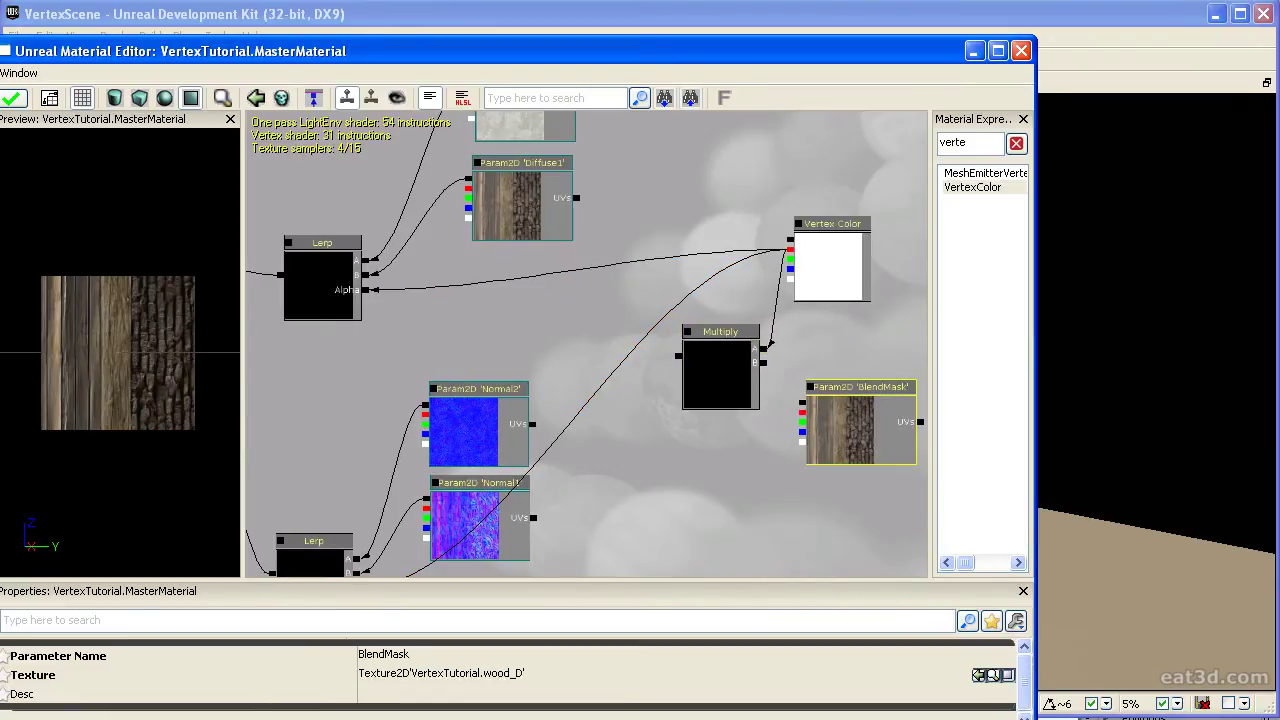
pyautogui.click(980, 675)
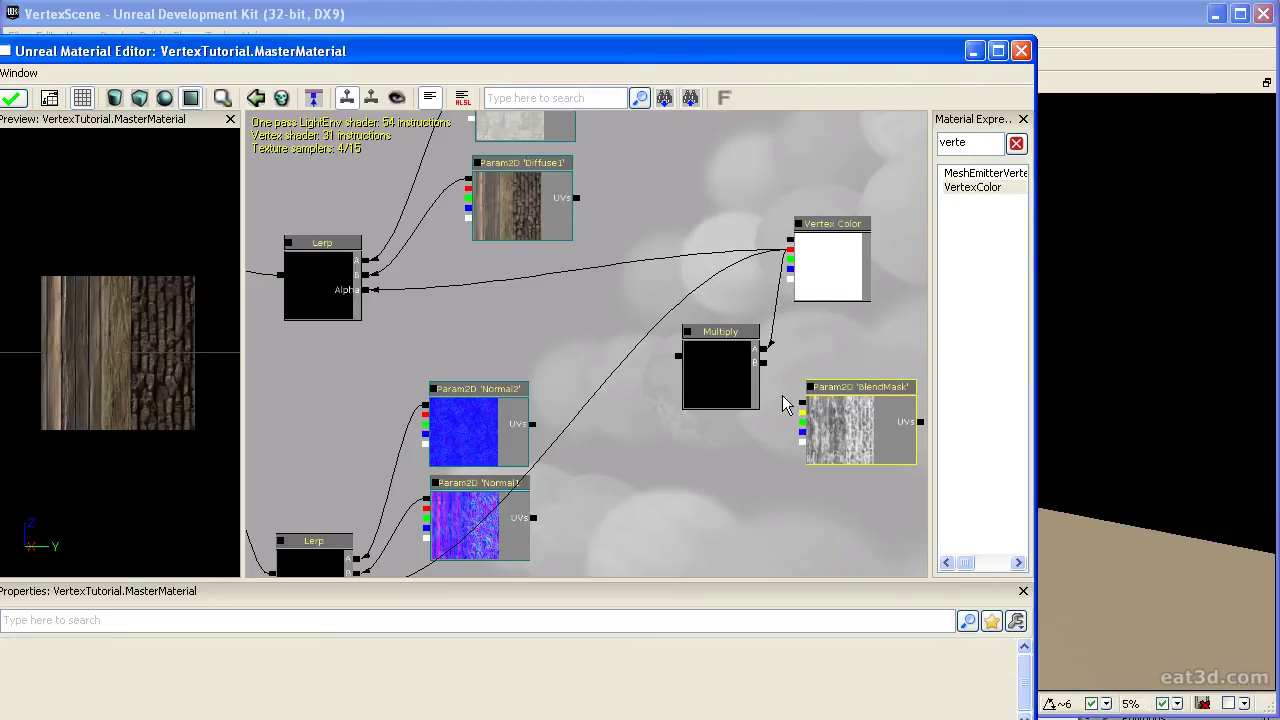
pyautogui.moveTo(802, 412); pyautogui.dragTo(764, 363)
pyautogui.moveTo(823, 333); pyautogui.dragTo(809, 385)
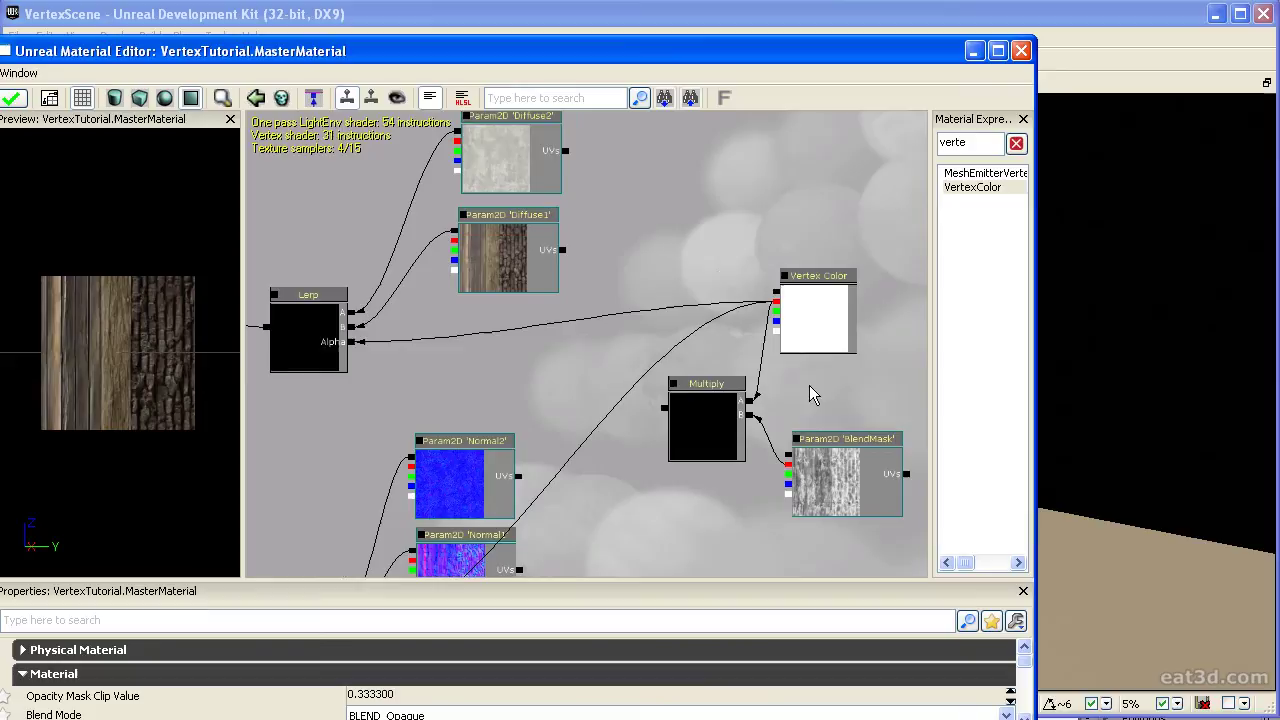
# Place an Add node beside Multiply, feeding Multiply's output into B and Vertex Color's red channel into A
pyautogui.moveTo(700, 434); pyautogui.dragTo(684, 414)
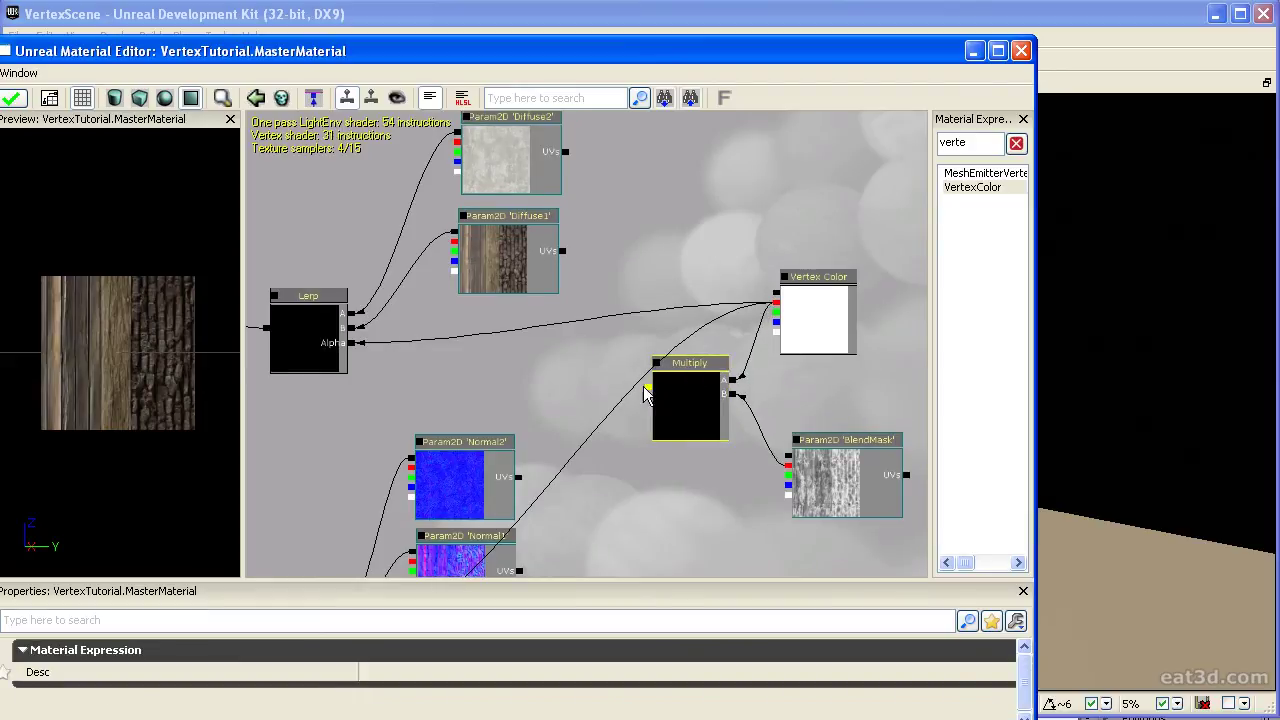
pyautogui.click(598, 340)
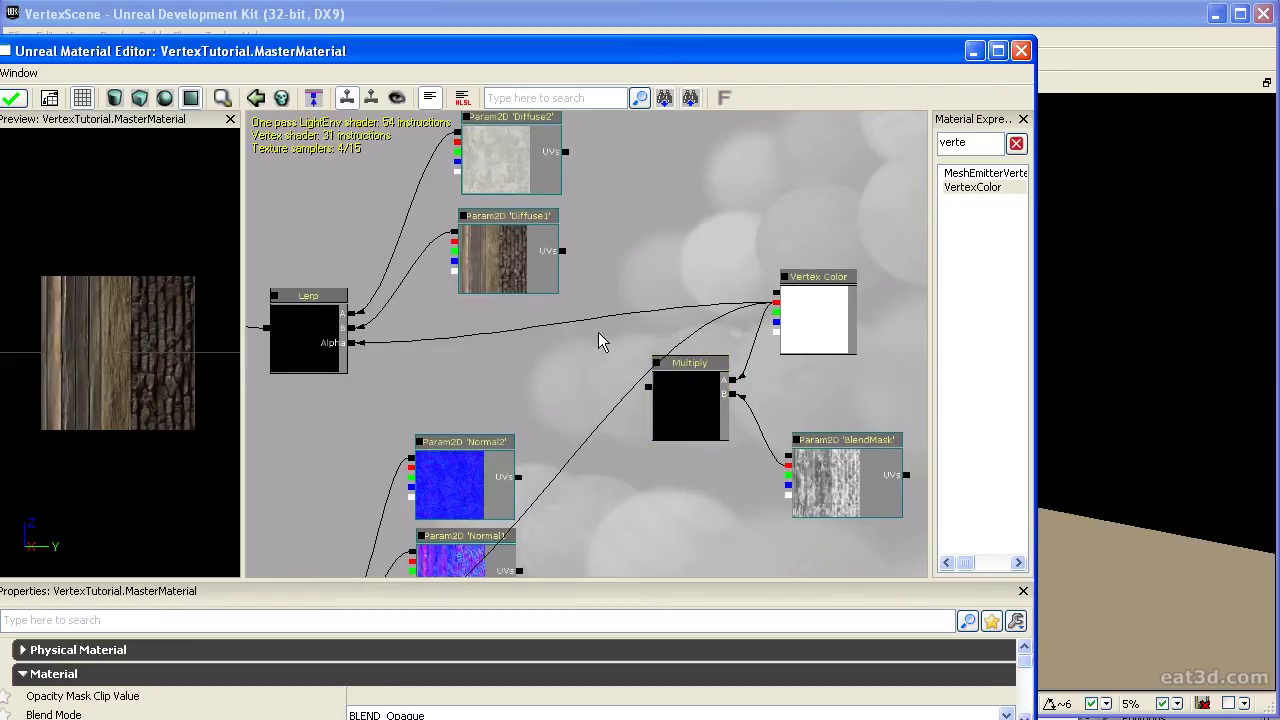
pyautogui.click(598, 340)
pyautogui.moveTo(605, 358); pyautogui.dragTo(551, 343)
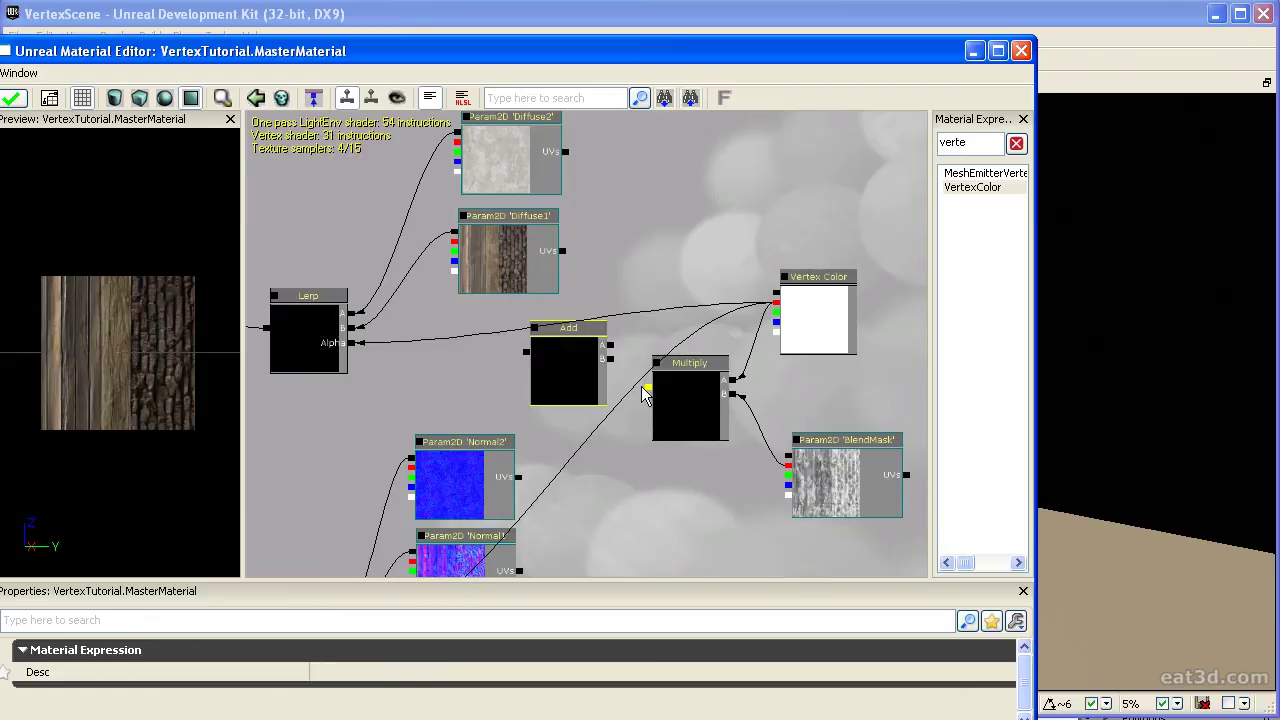
pyautogui.moveTo(645, 388); pyautogui.dragTo(609, 358)
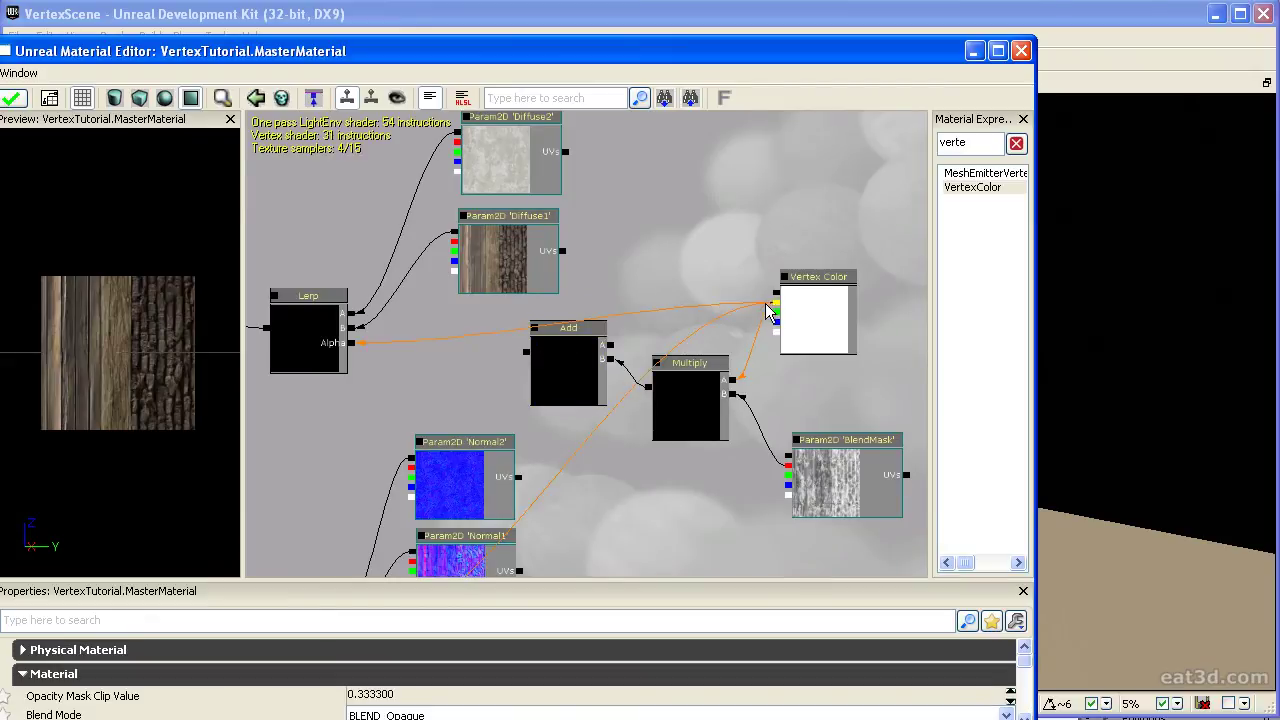
pyautogui.moveTo(774, 302); pyautogui.dragTo(610, 345)
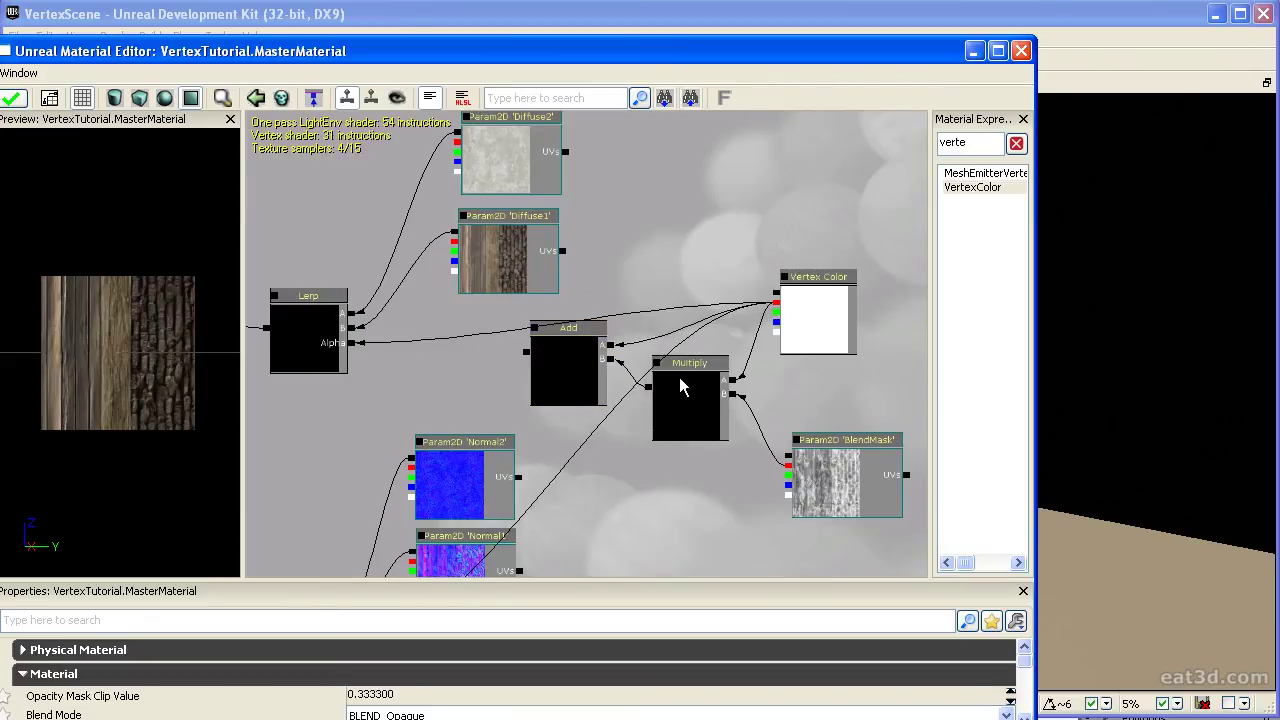
pyautogui.click(692, 384)
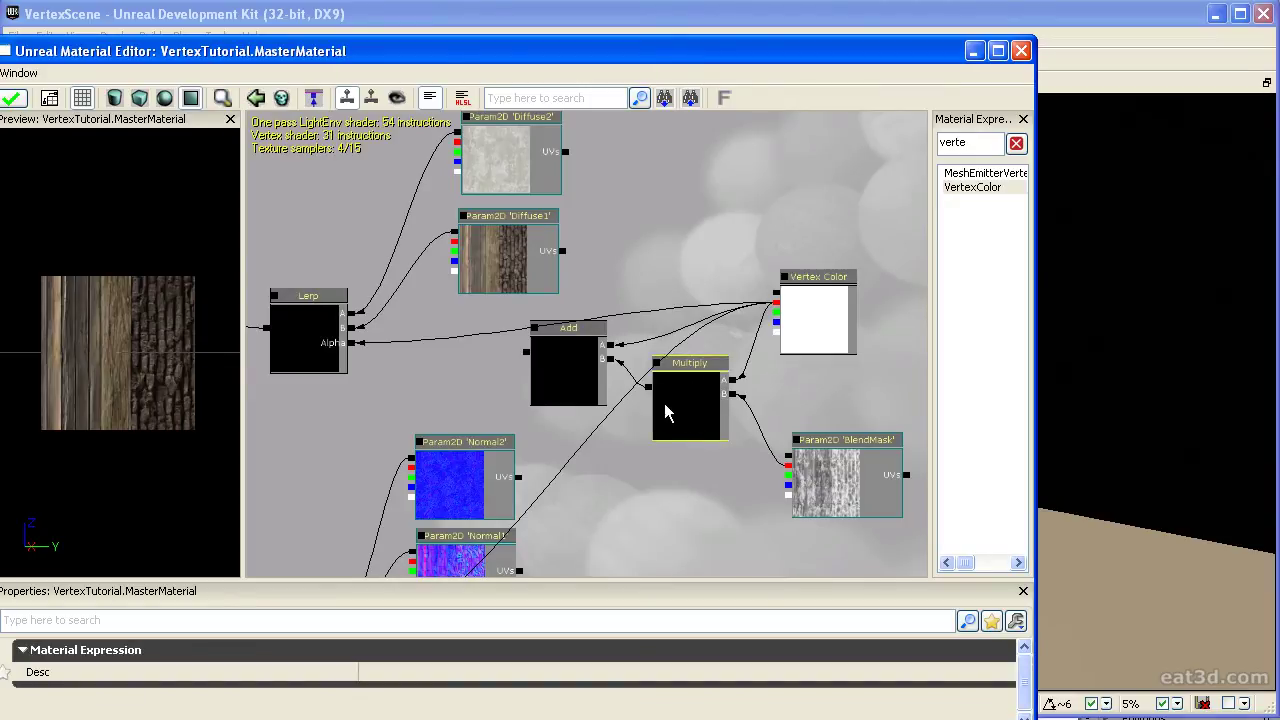
pyautogui.scroll(-1, 775, 365)
pyautogui.scroll(1, 787, 378)
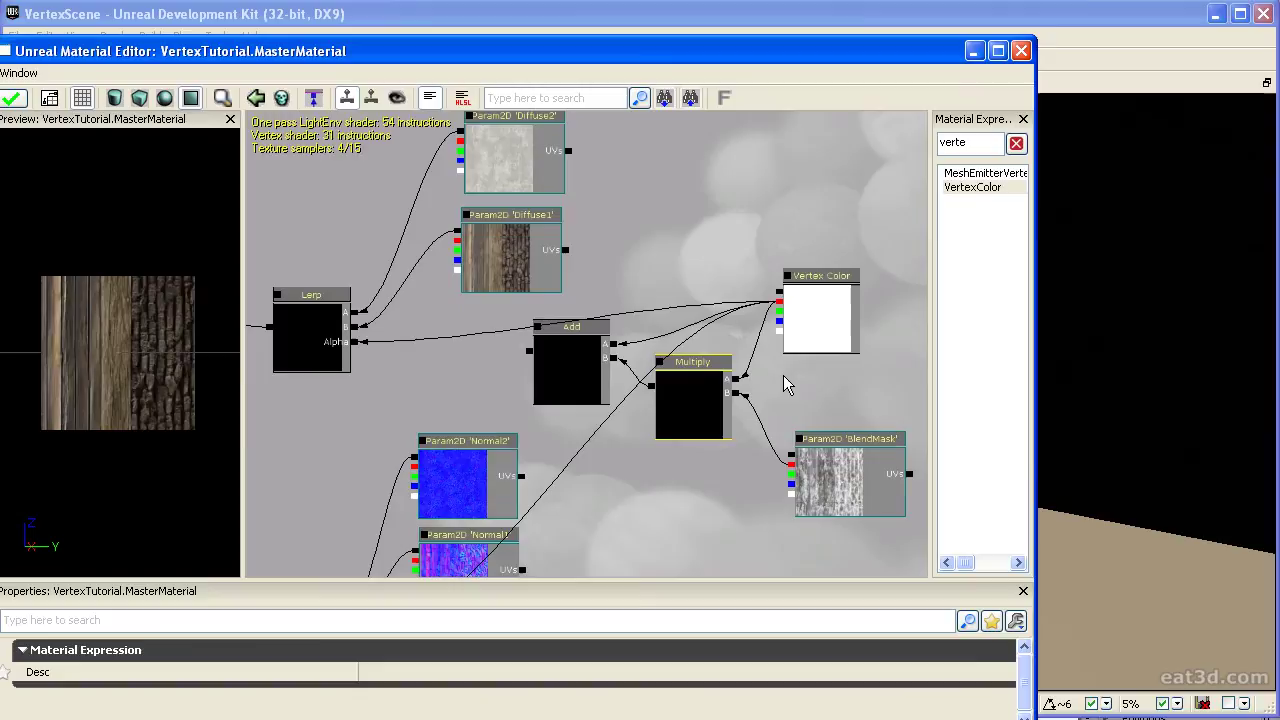
pyautogui.scroll(-1, 711, 369)
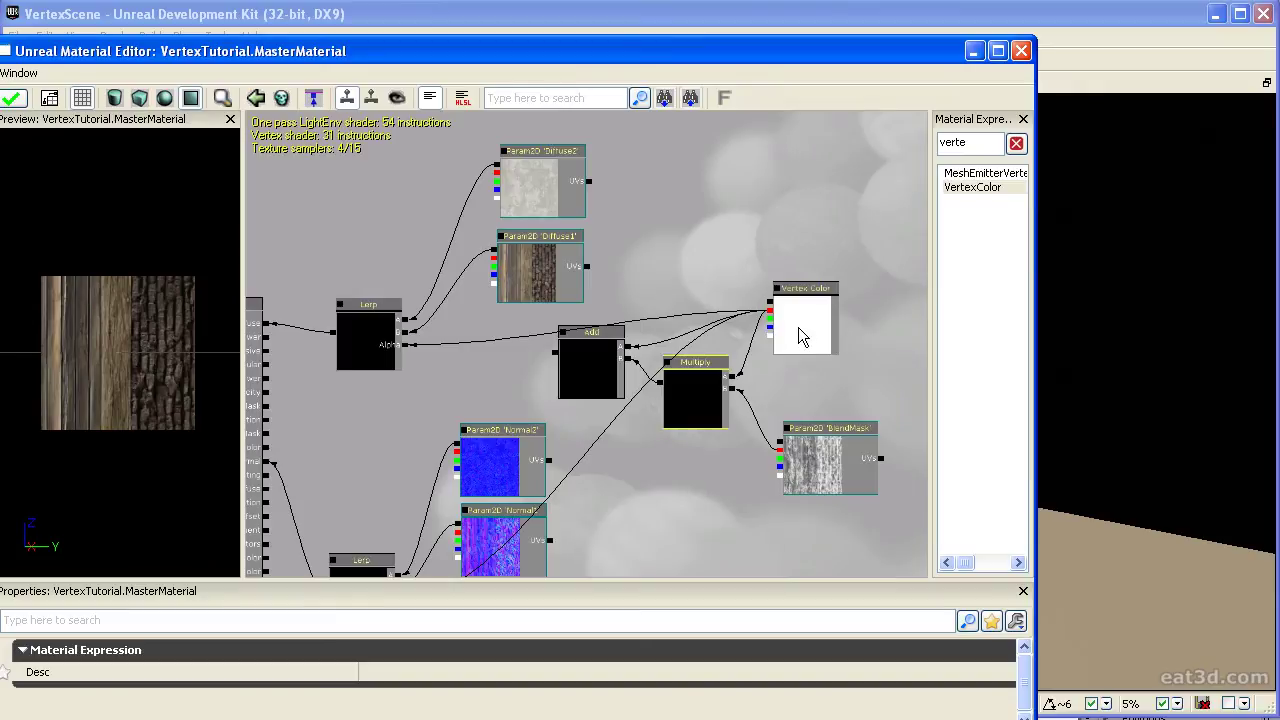
pyautogui.scroll(1, 812, 458)
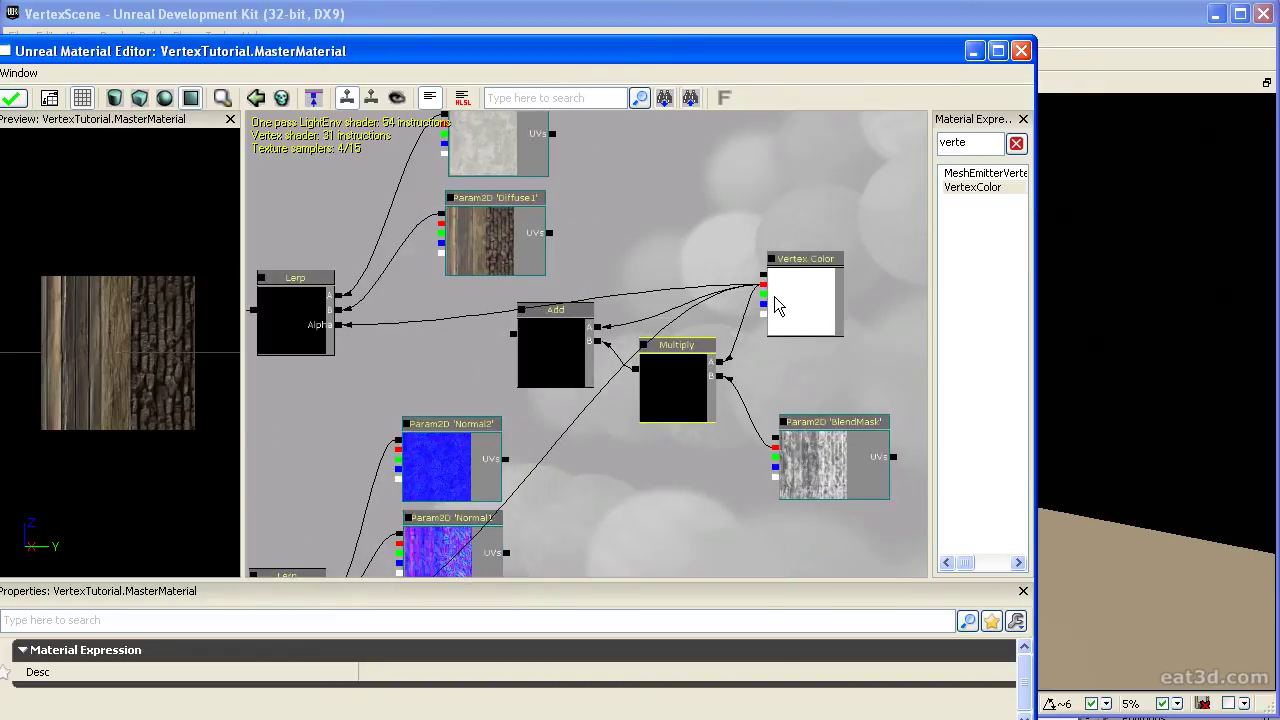
pyautogui.click(805, 310)
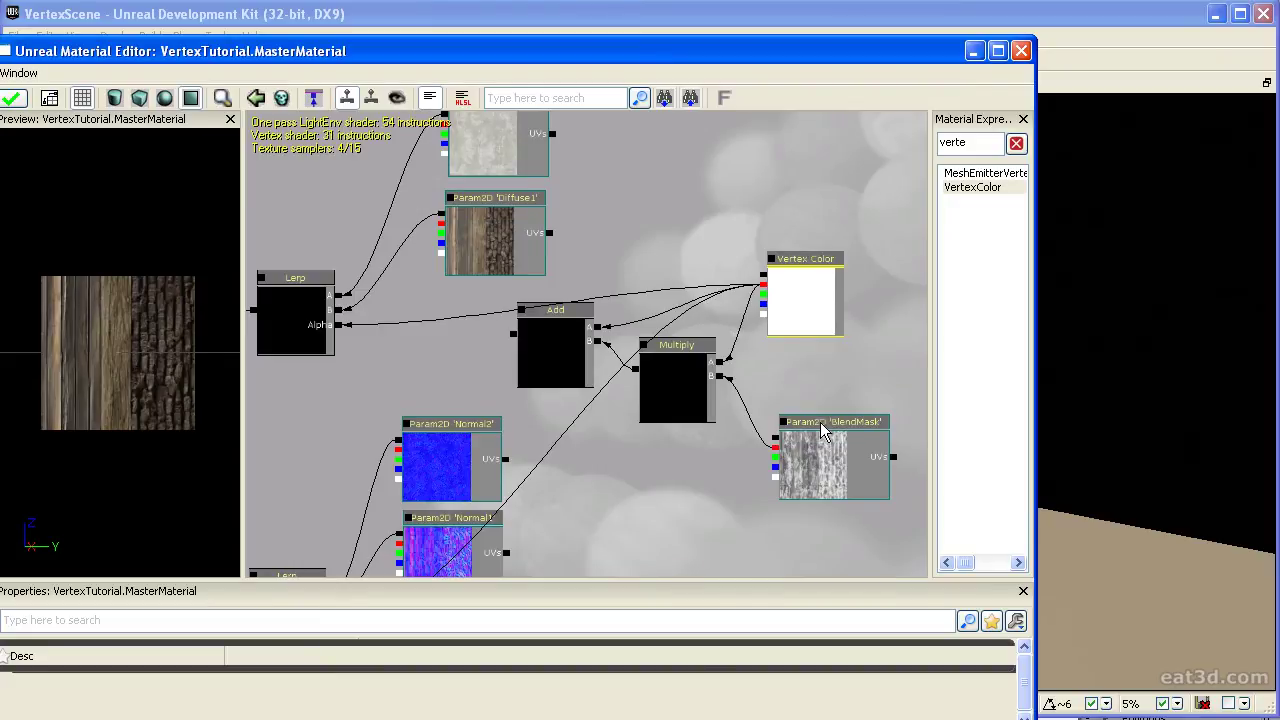
# Move the Add, Multiply, BlendMask and Vertex Color nodes together to the right, away from the Lerp nodes
pyautogui.moveTo(567, 354); pyautogui.dragTo(603, 362)
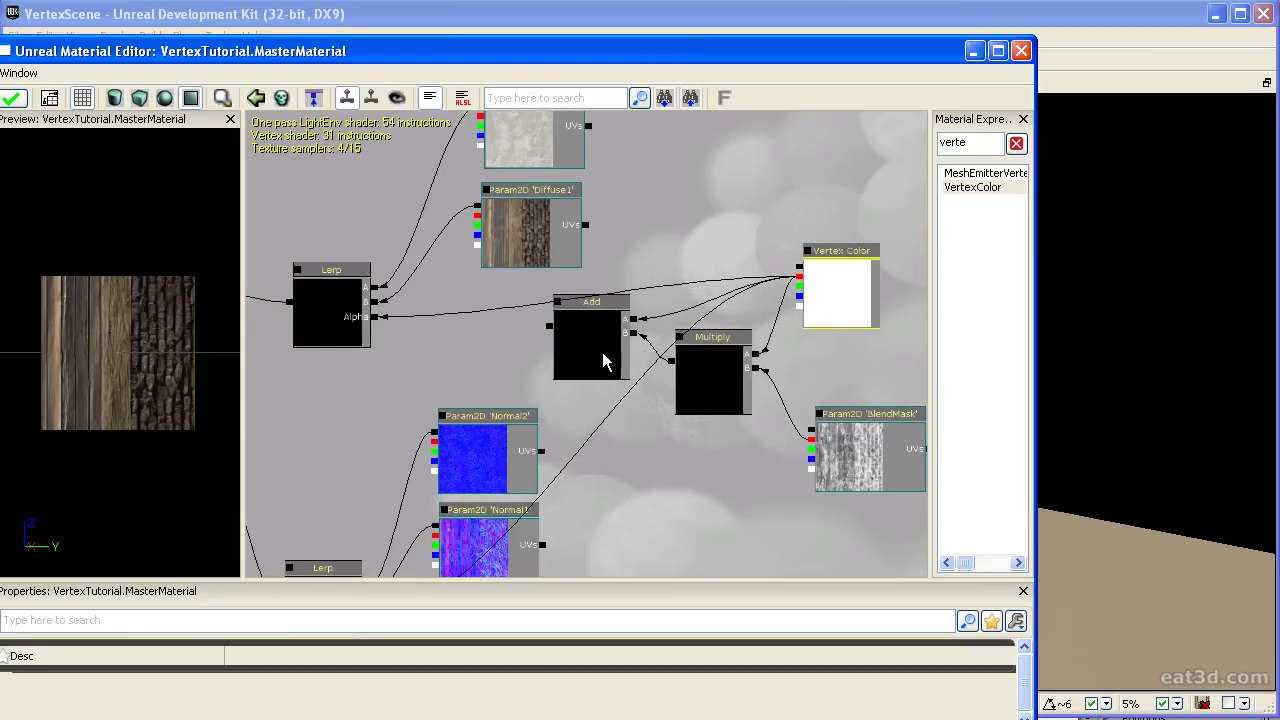
pyautogui.scroll(-1, 603, 362)
pyautogui.click(600, 337)
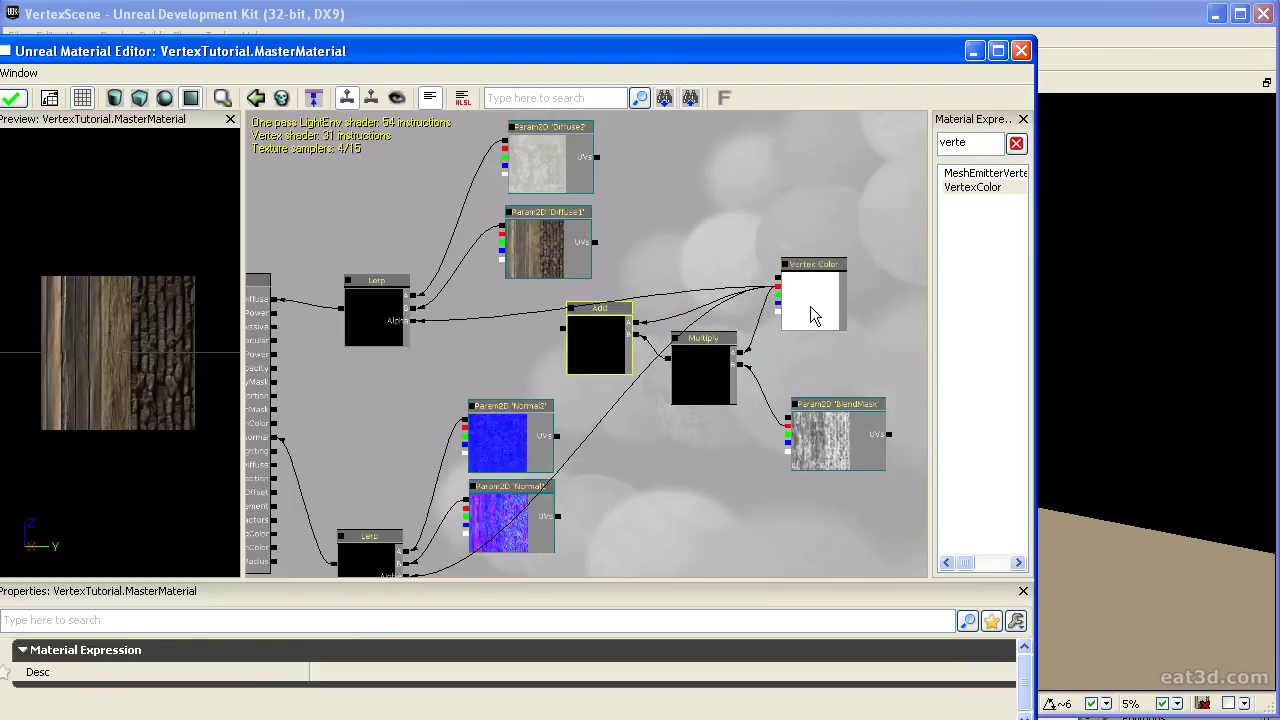
pyautogui.keyDown('ctrl'); pyautogui.click(700, 357); pyautogui.keyUp('ctrl')
pyautogui.keyDown('ctrl'); pyautogui.click(812, 450); pyautogui.keyUp('ctrl')
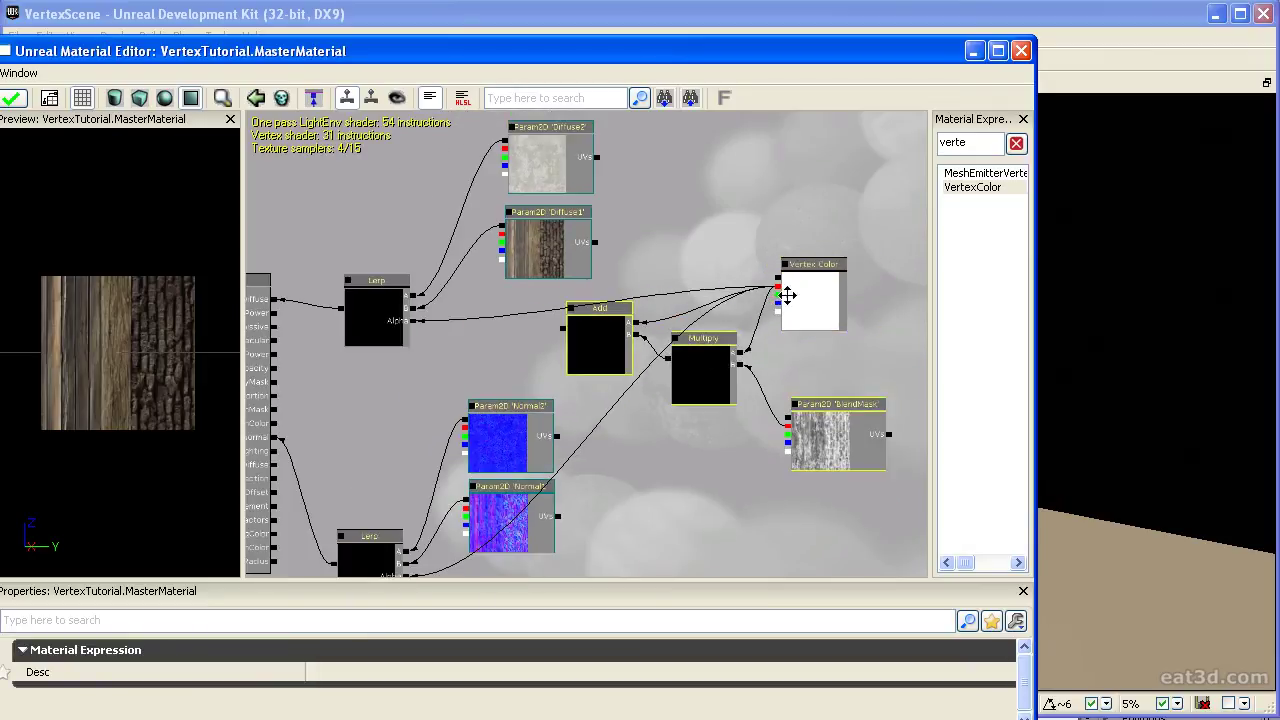
pyautogui.keyDown('ctrl'); pyautogui.click(788, 294); pyautogui.keyUp('ctrl')
pyautogui.keyDown('ctrl'); pyautogui.moveTo(706, 363); pyautogui.dragTo(830, 343); pyautogui.keyUp('ctrl')
pyautogui.moveTo(676, 343); pyautogui.dragTo(566, 354)
pyautogui.click(571, 366)
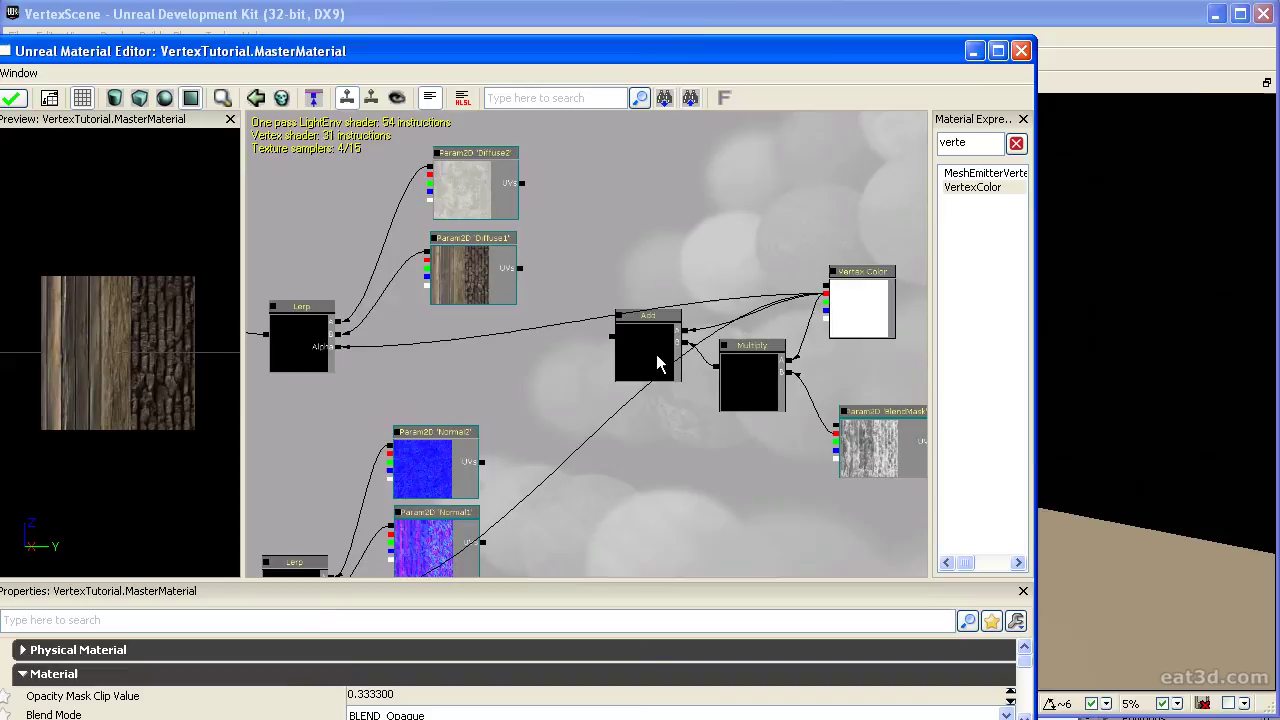
# Shift the Add, Multiply, BlendMask and Vertex Color group farther right to free space between it and the diffuse Lerp
pyautogui.click(657, 356)
pyautogui.scroll(-1, 713, 313)
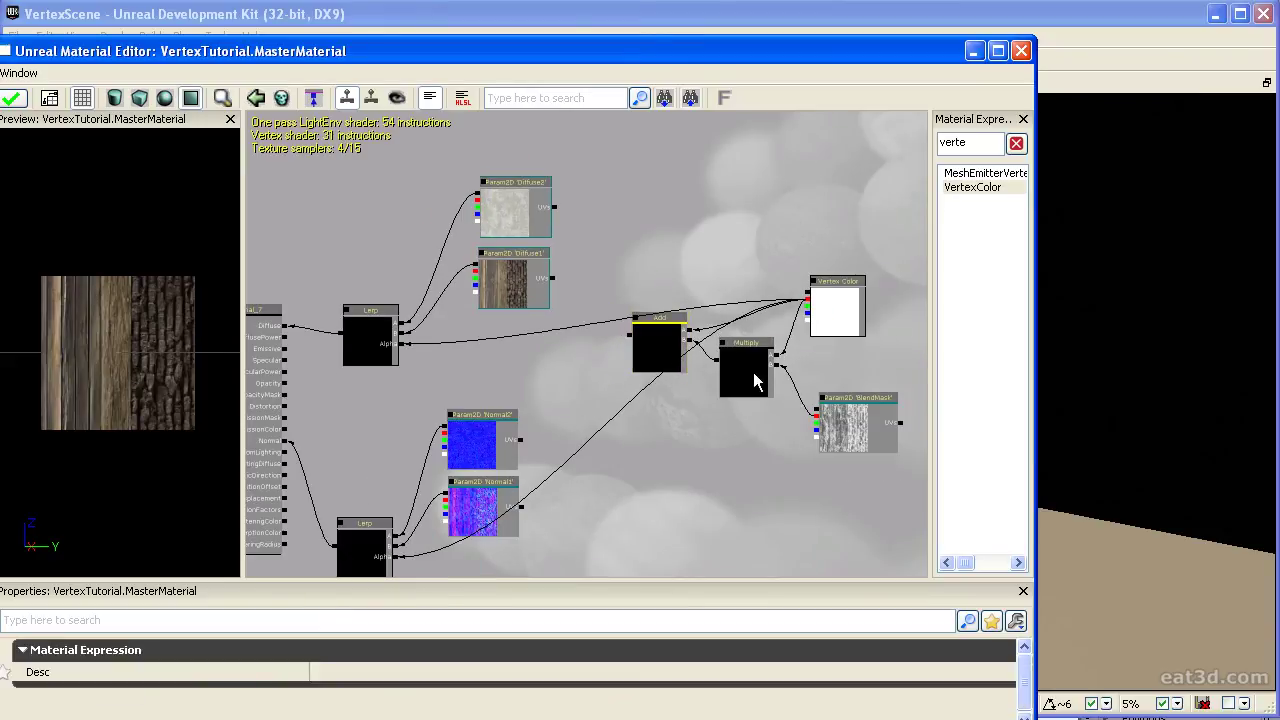
pyautogui.keyDown('ctrl'); pyautogui.click(750, 370); pyautogui.keyUp('ctrl')
pyautogui.keyDown('ctrl'); pyautogui.click(850, 425); pyautogui.keyUp('ctrl')
pyautogui.keyDown('ctrl'); pyautogui.click(820, 330); pyautogui.keyUp('ctrl')
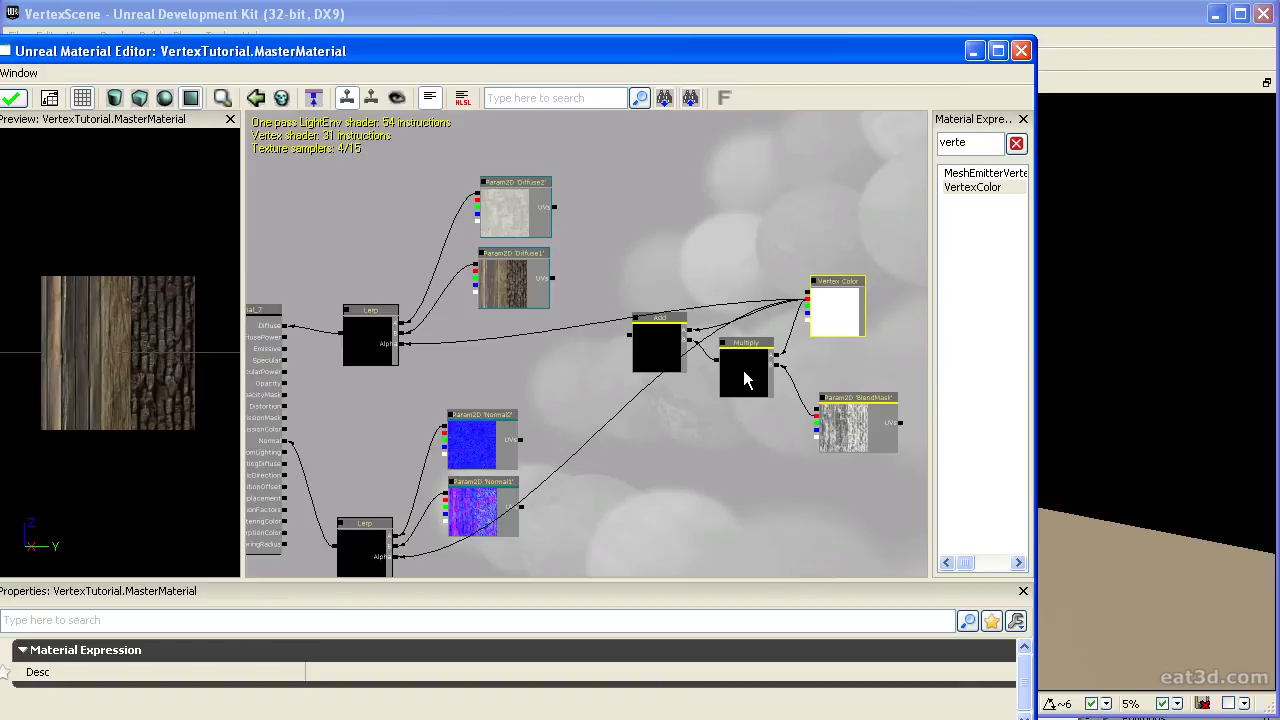
pyautogui.moveTo(743, 370); pyautogui.dragTo(807, 380)
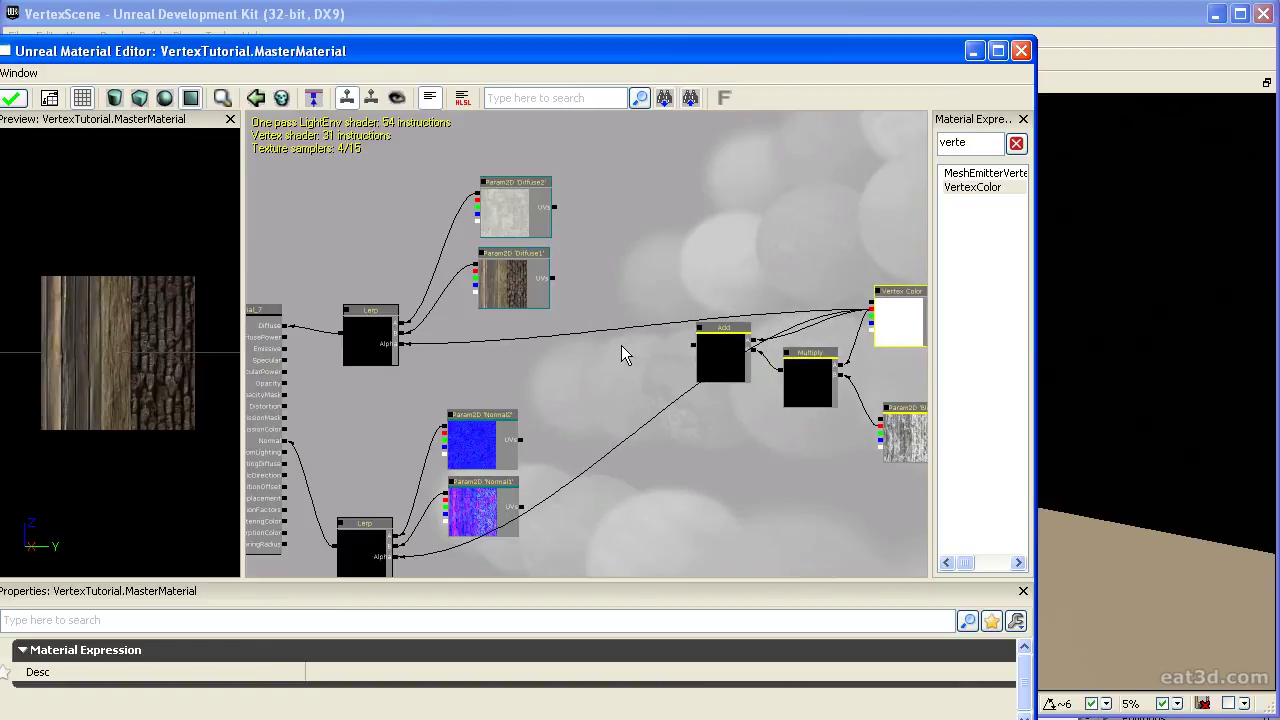
pyautogui.click(621, 347)
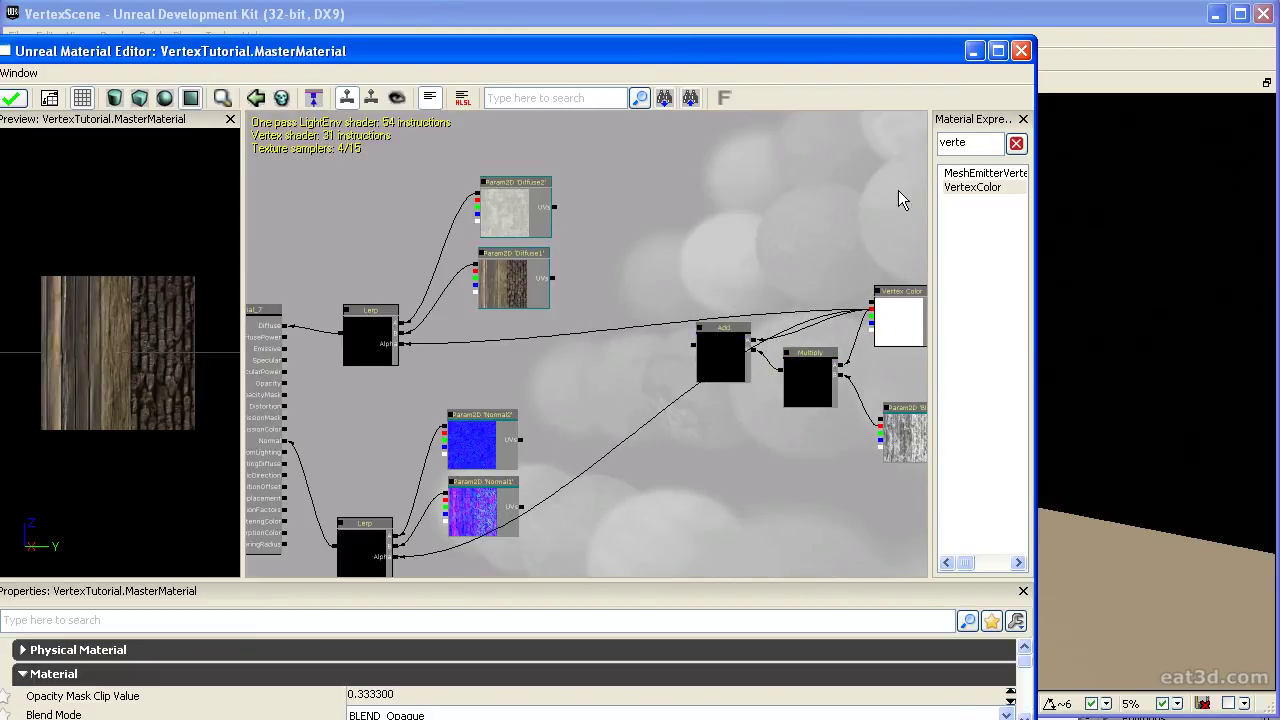
# Add a Power node to the left of the Add node and connect Add's output to its Base input
pyautogui.doubleClick(971, 144)
pyautogui.write('power')
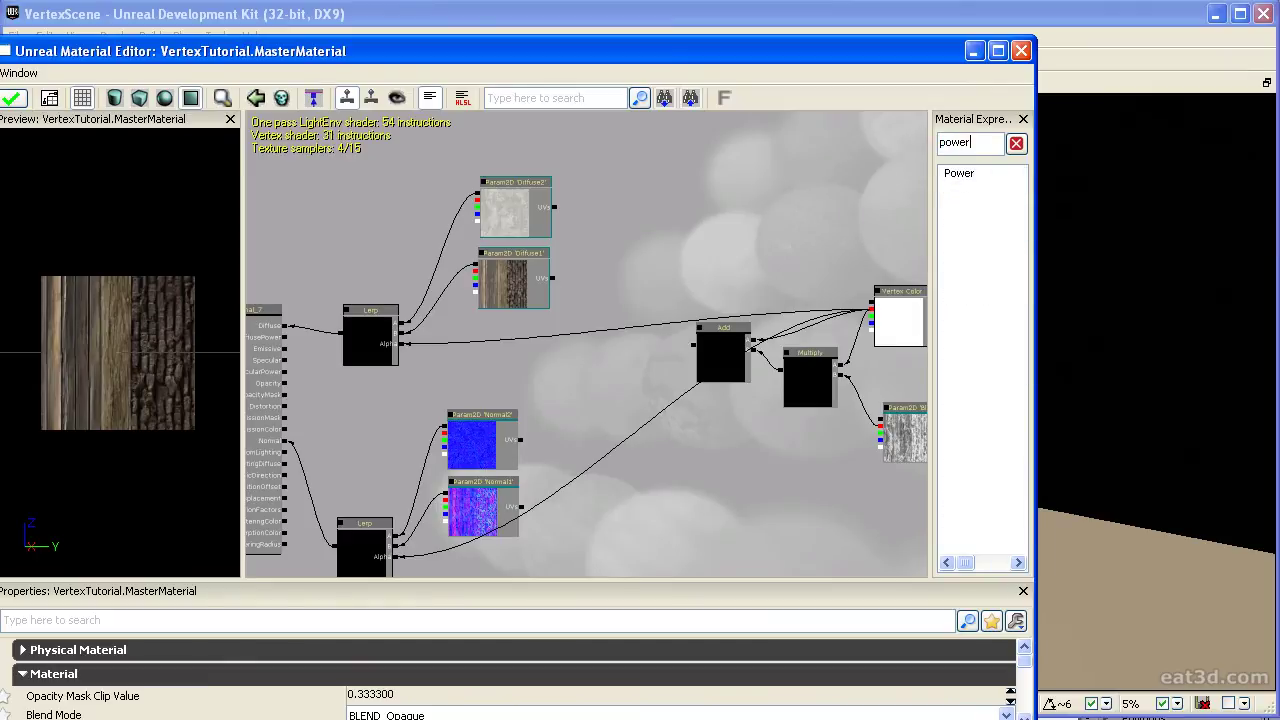
pyautogui.moveTo(957, 173); pyautogui.dragTo(608, 341)
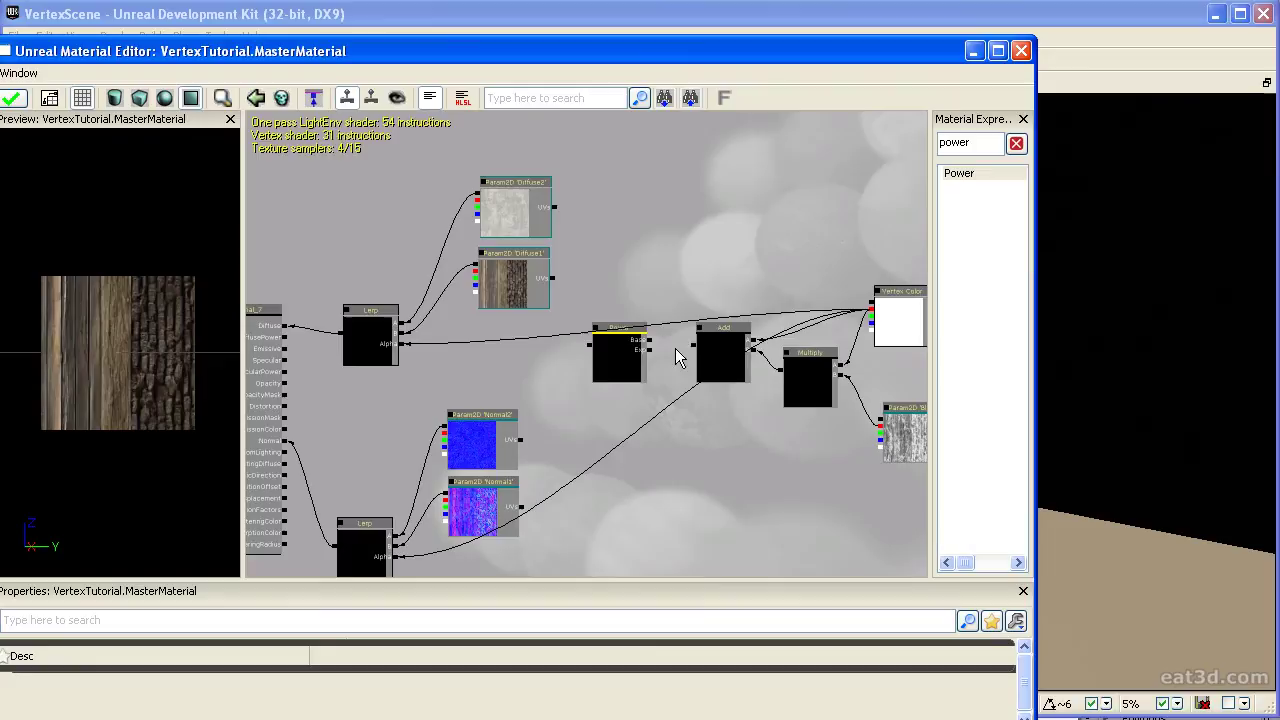
pyautogui.moveTo(697, 350); pyautogui.dragTo(652, 338)
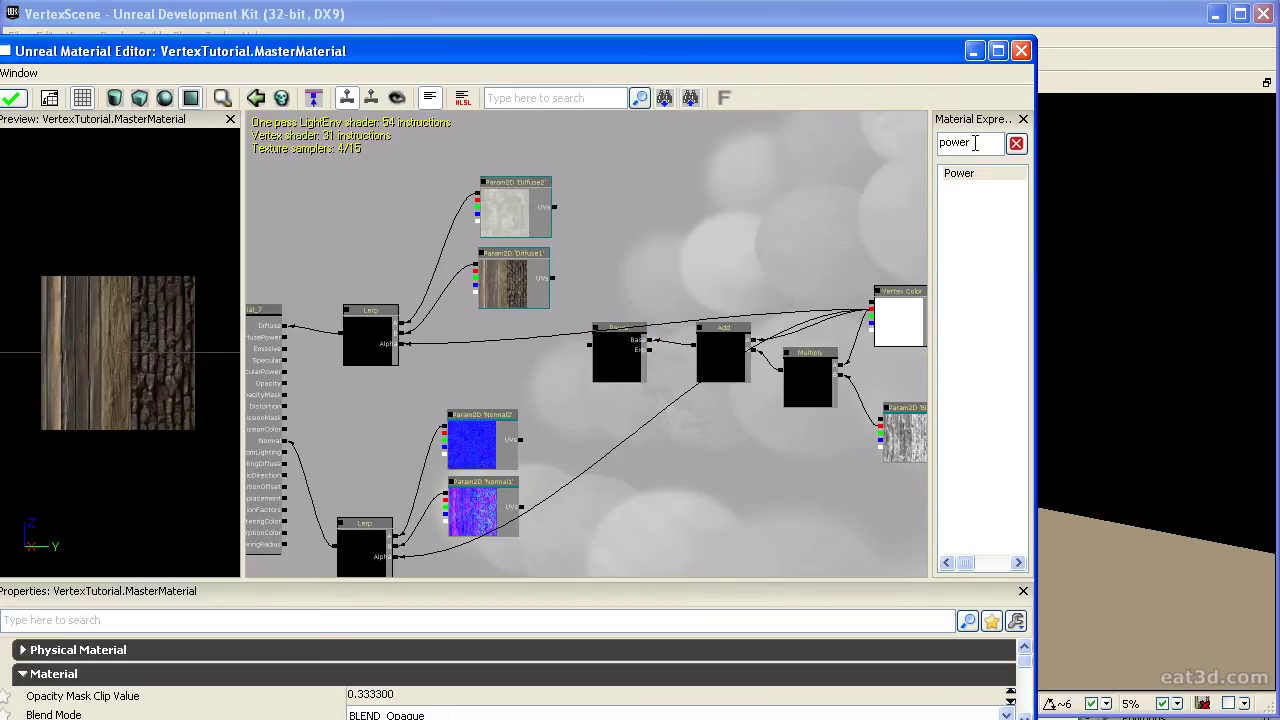
# Add a ScalarParameter node below the Add node and connect it to the Power node's Exp input
pyautogui.moveTo(975, 143); pyautogui.dragTo(863, 143)
pyautogui.write('pa')
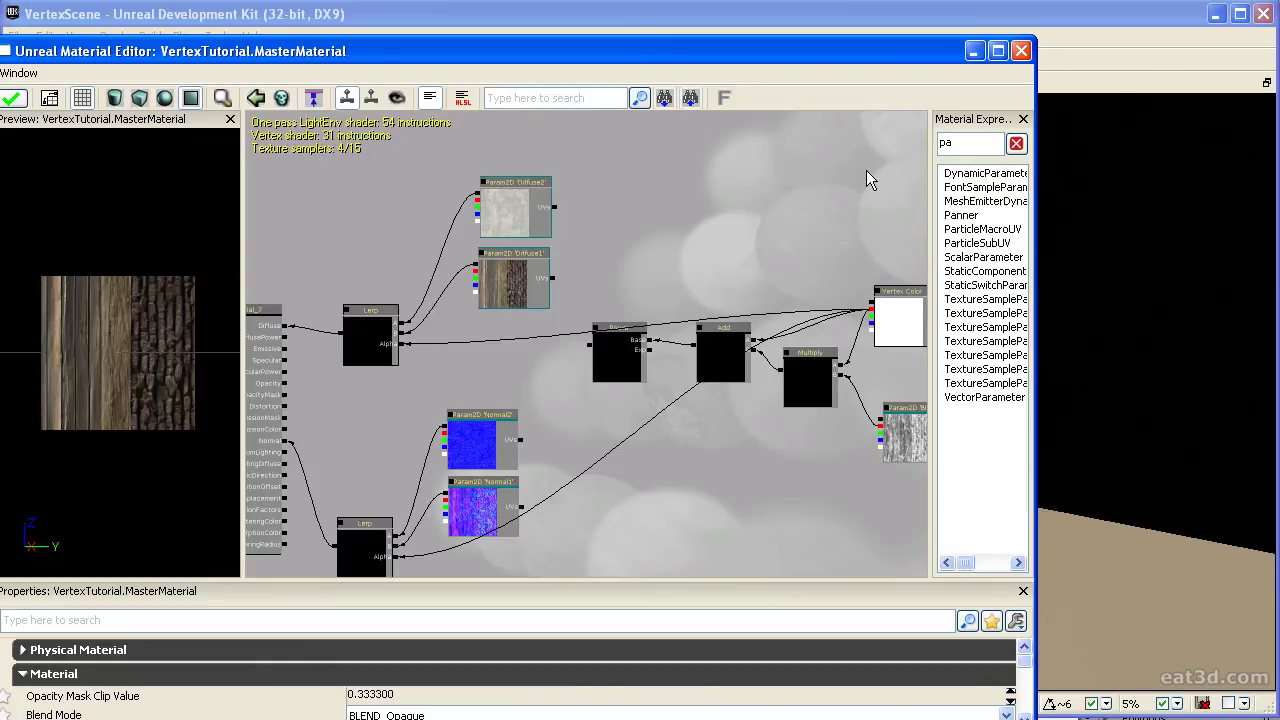
pyautogui.write('ra')
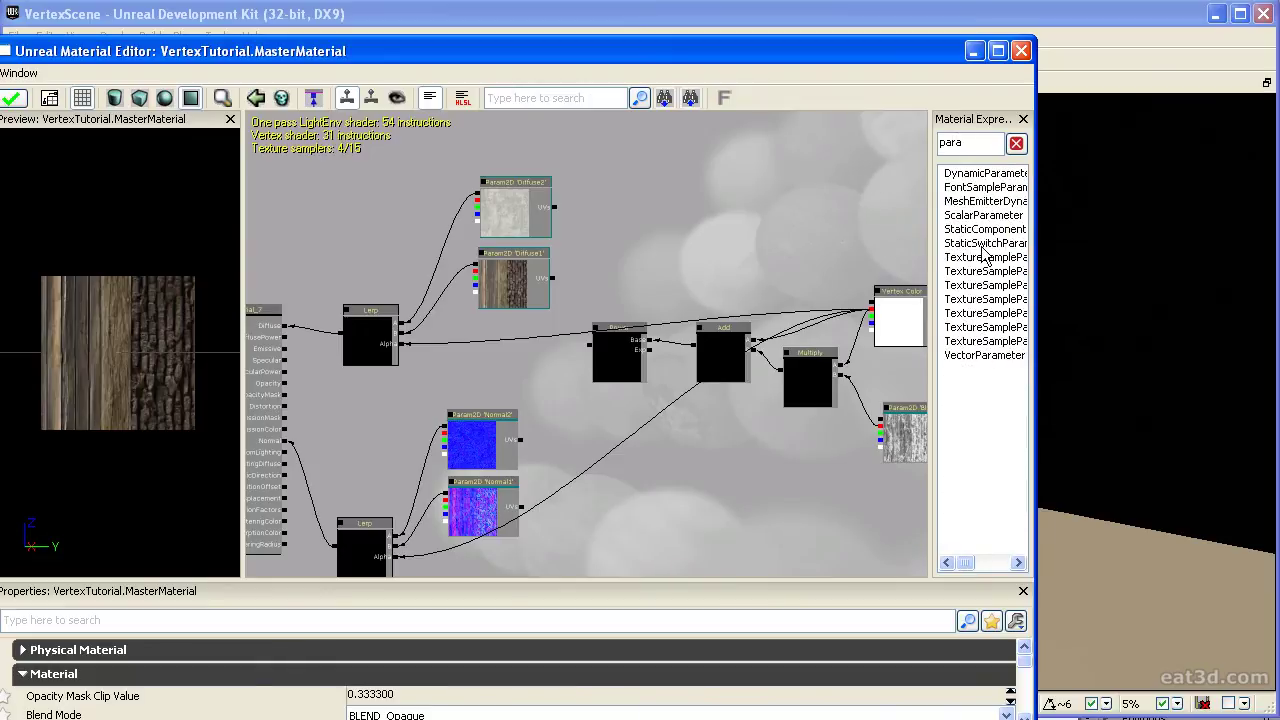
pyautogui.click(984, 216)
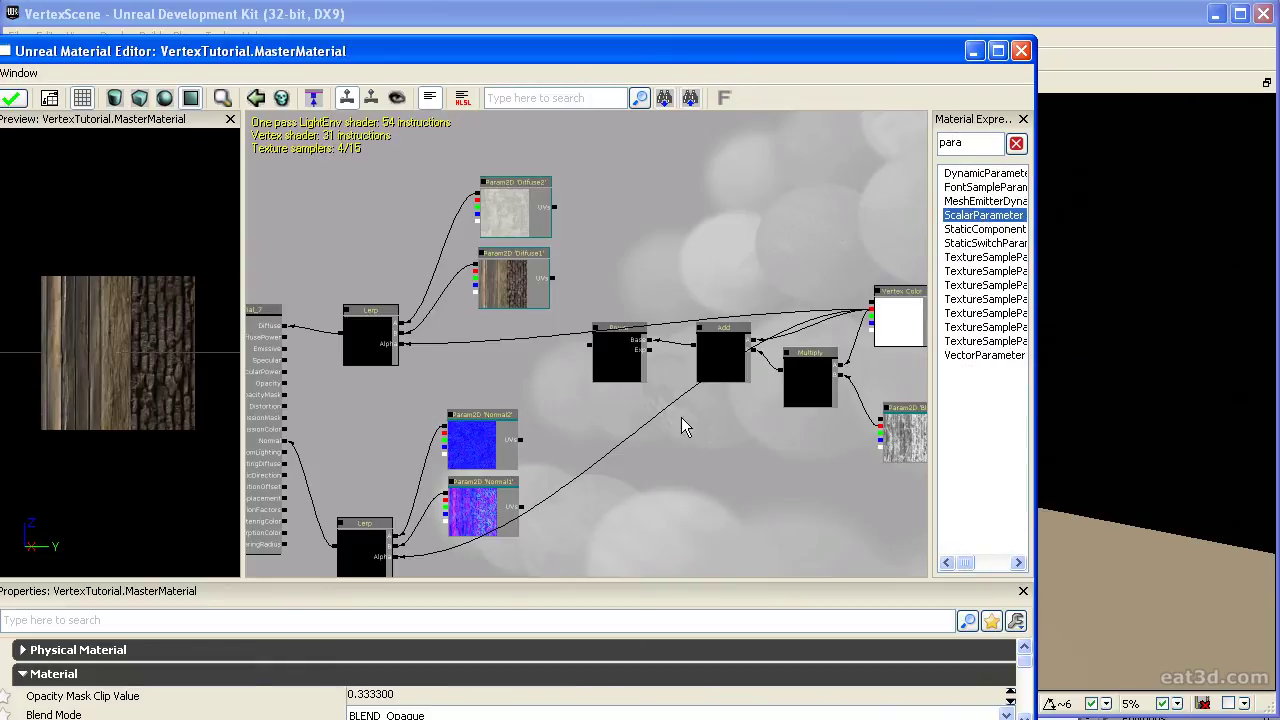
pyautogui.moveTo(972, 216); pyautogui.dragTo(651, 350)
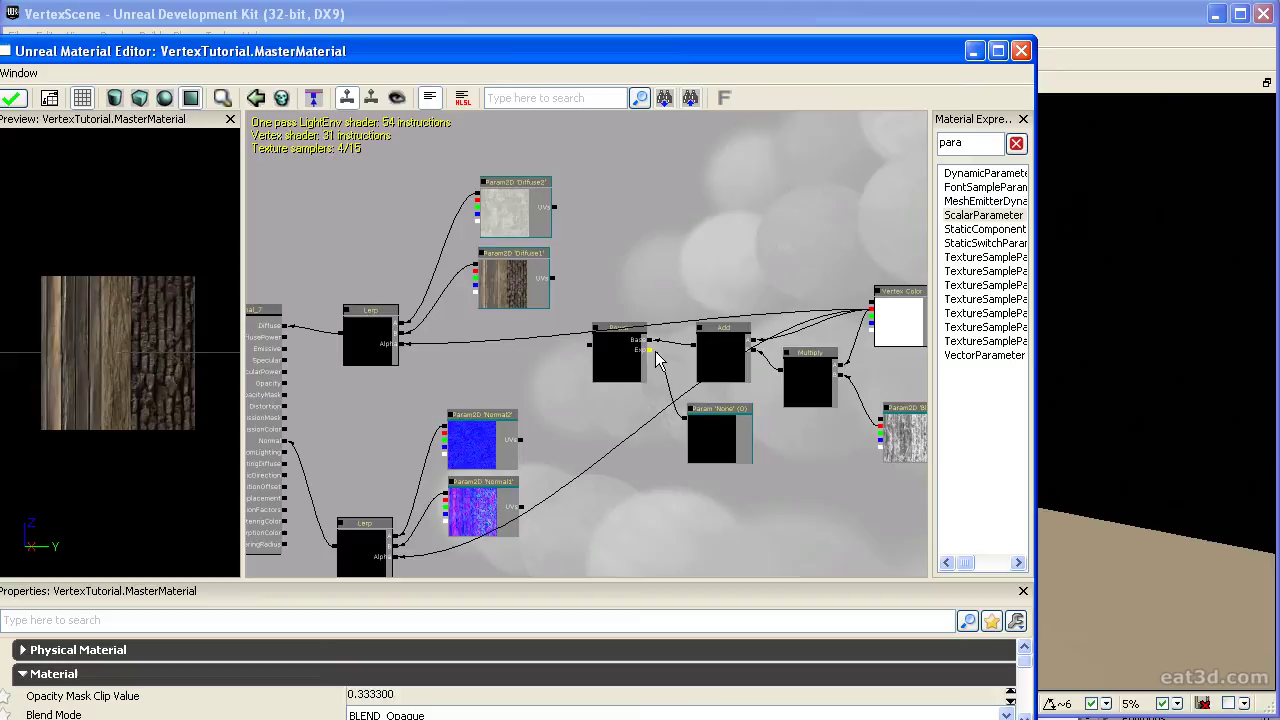
# Name the scalar parameter feeding the Power node MaskSharpness
pyautogui.click(712, 455)
pyautogui.click(296, 676)
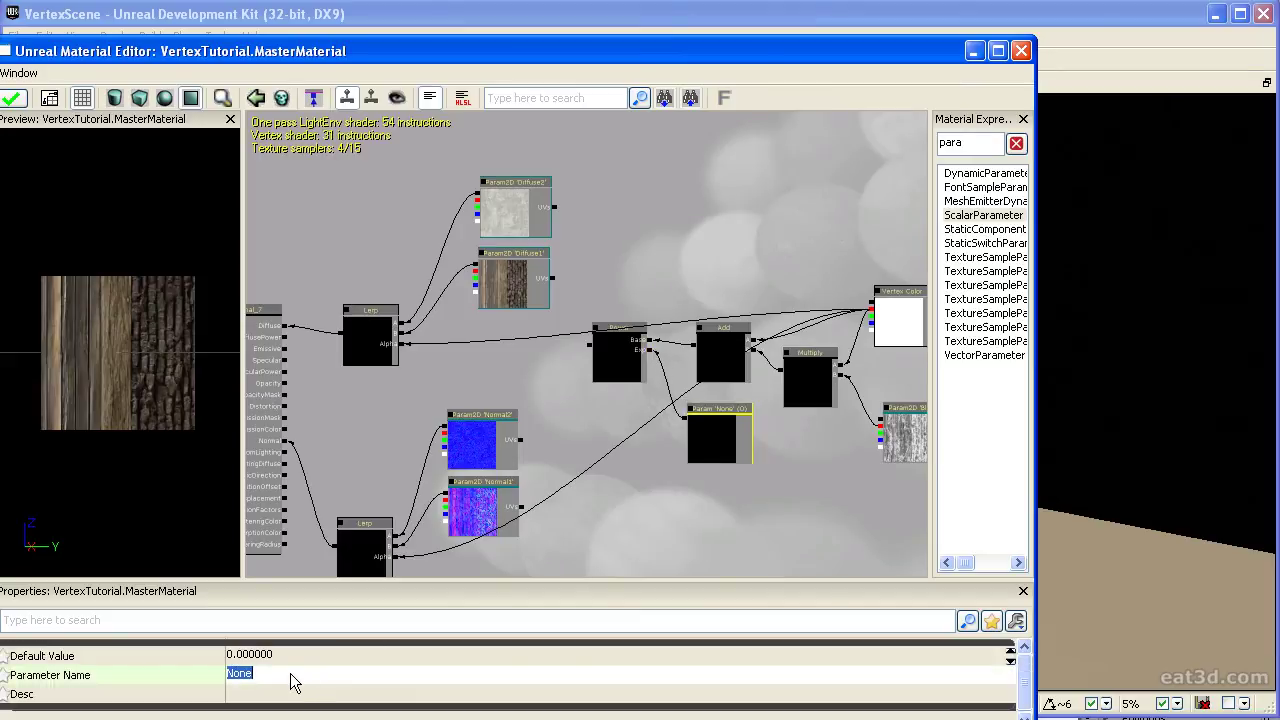
pyautogui.write('MaskSharpness')
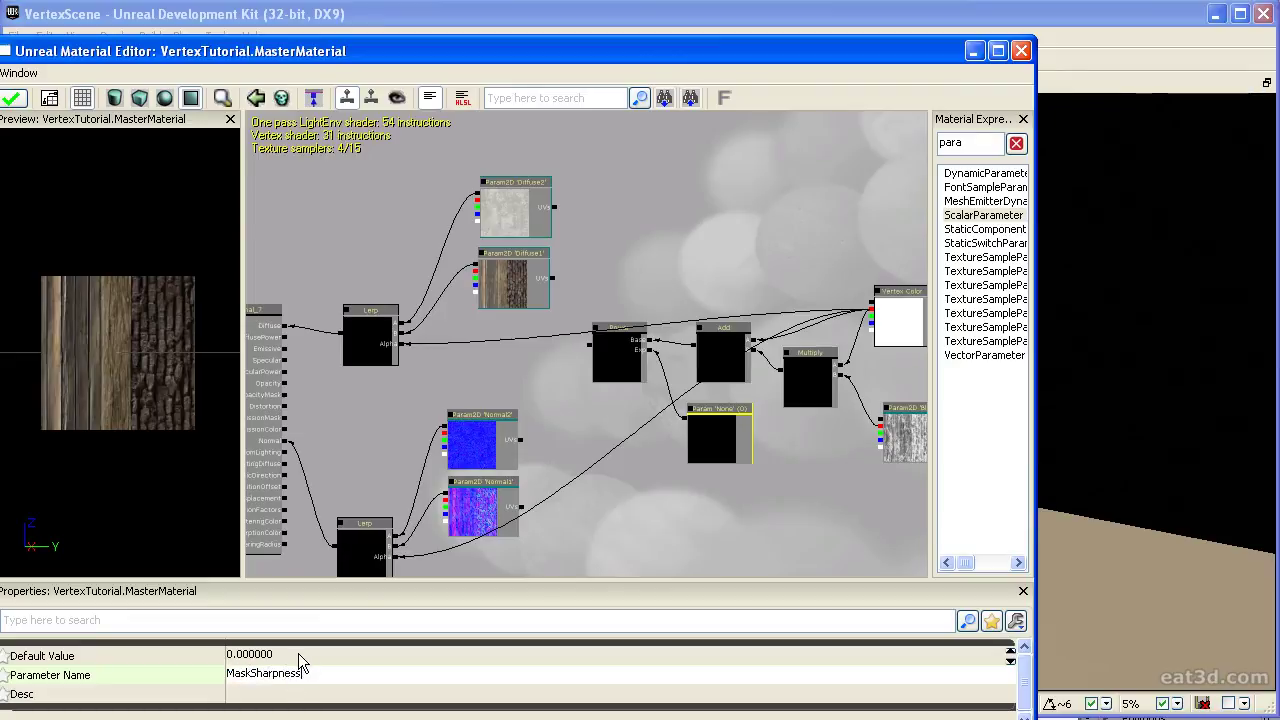
# Set the MaskSharpness parameter's default value to 10 and move its node slightly lower, clear of the Add node
pyautogui.click(299, 656)
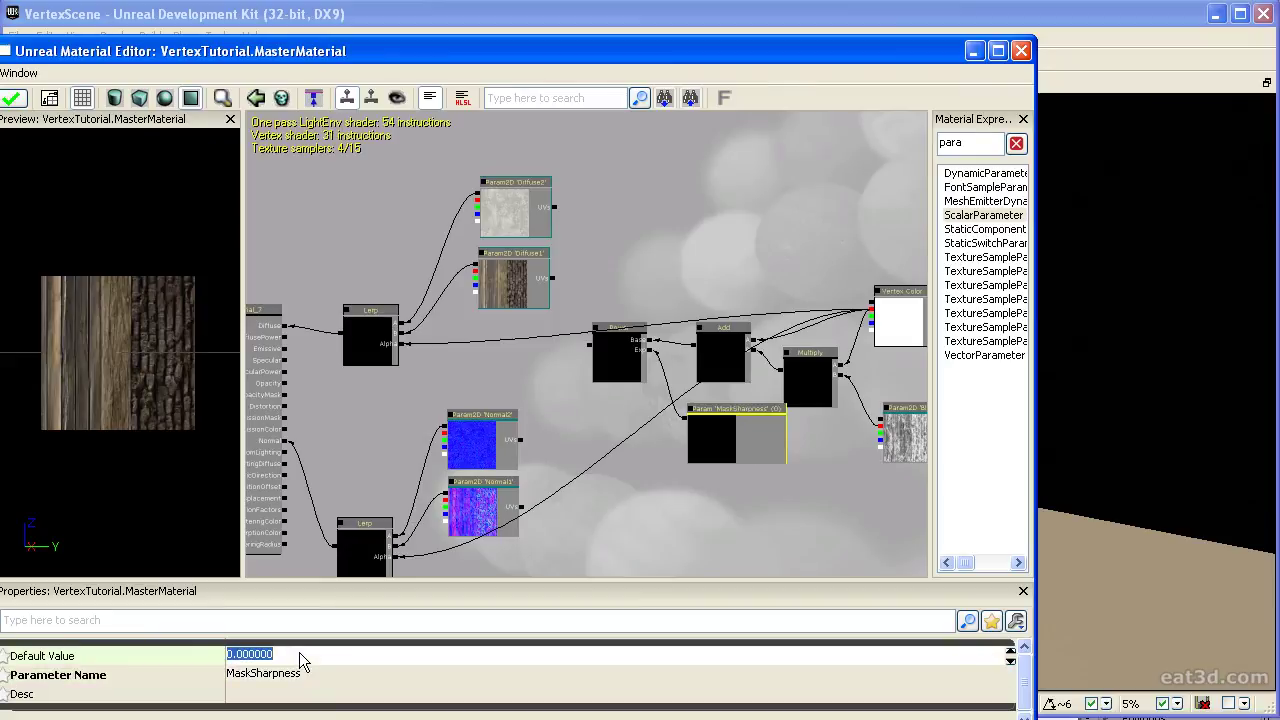
pyautogui.write('10')
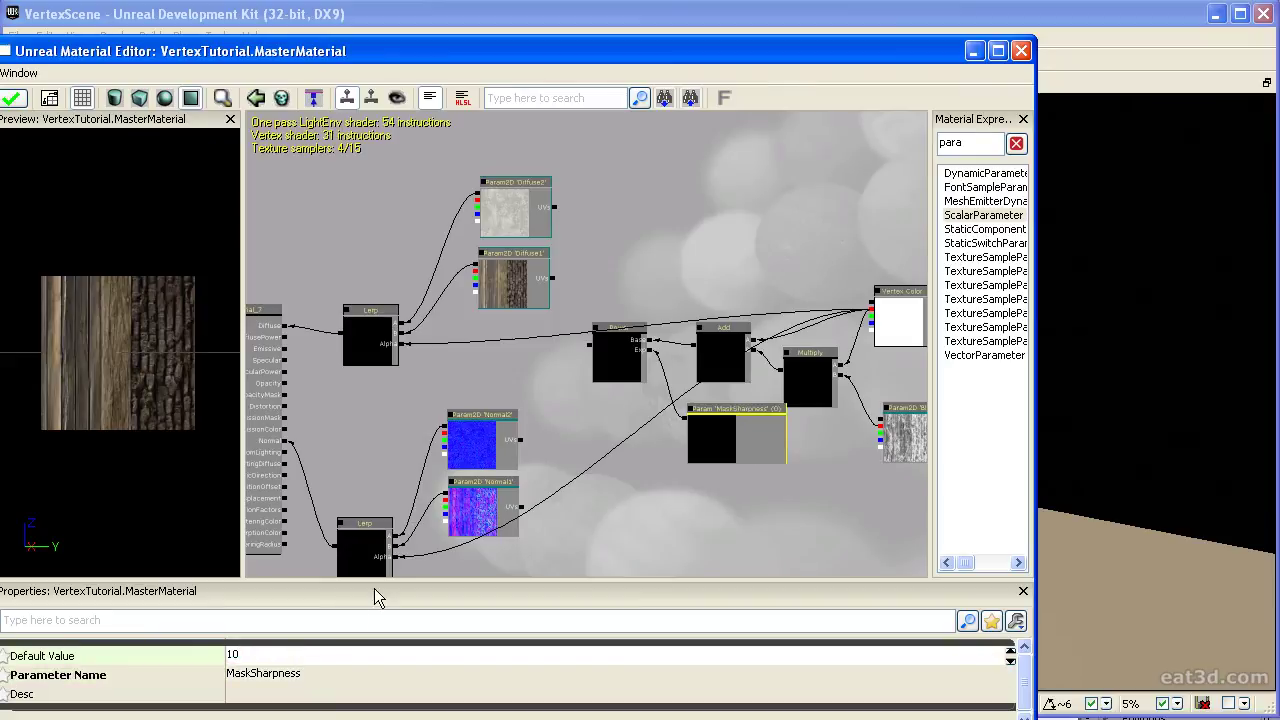
pyautogui.press('Return')
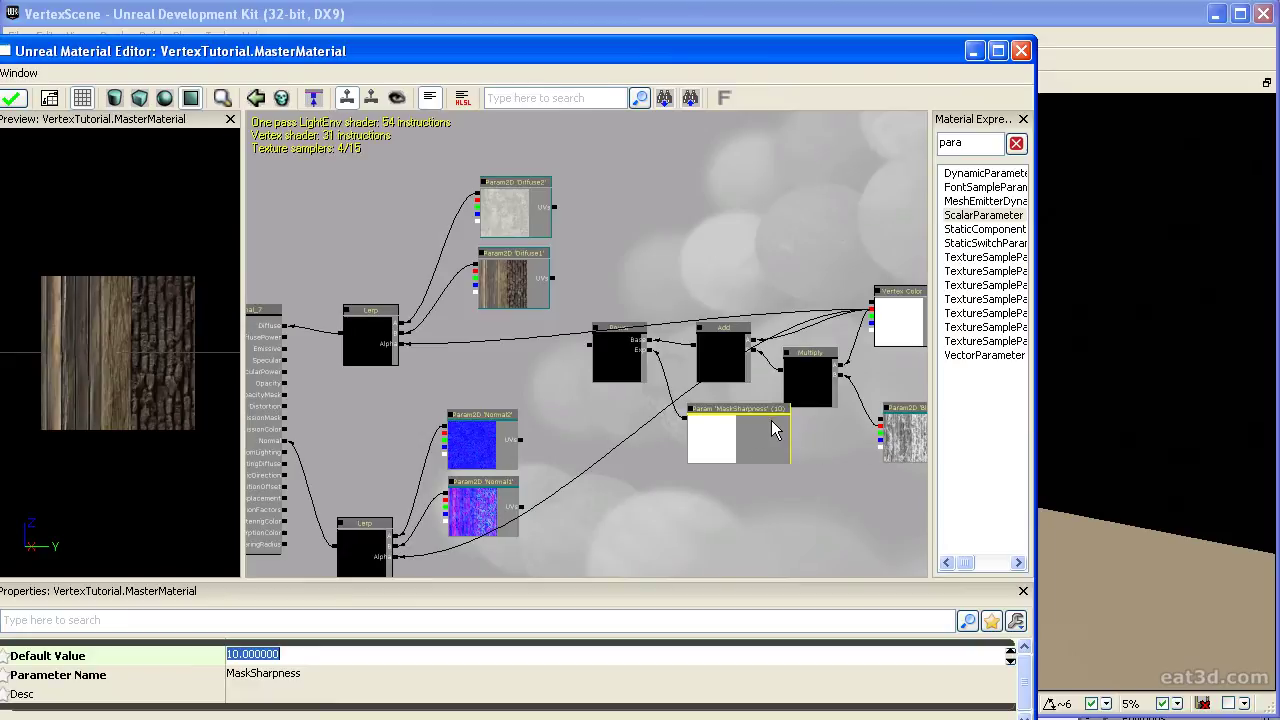
pyautogui.click(746, 444)
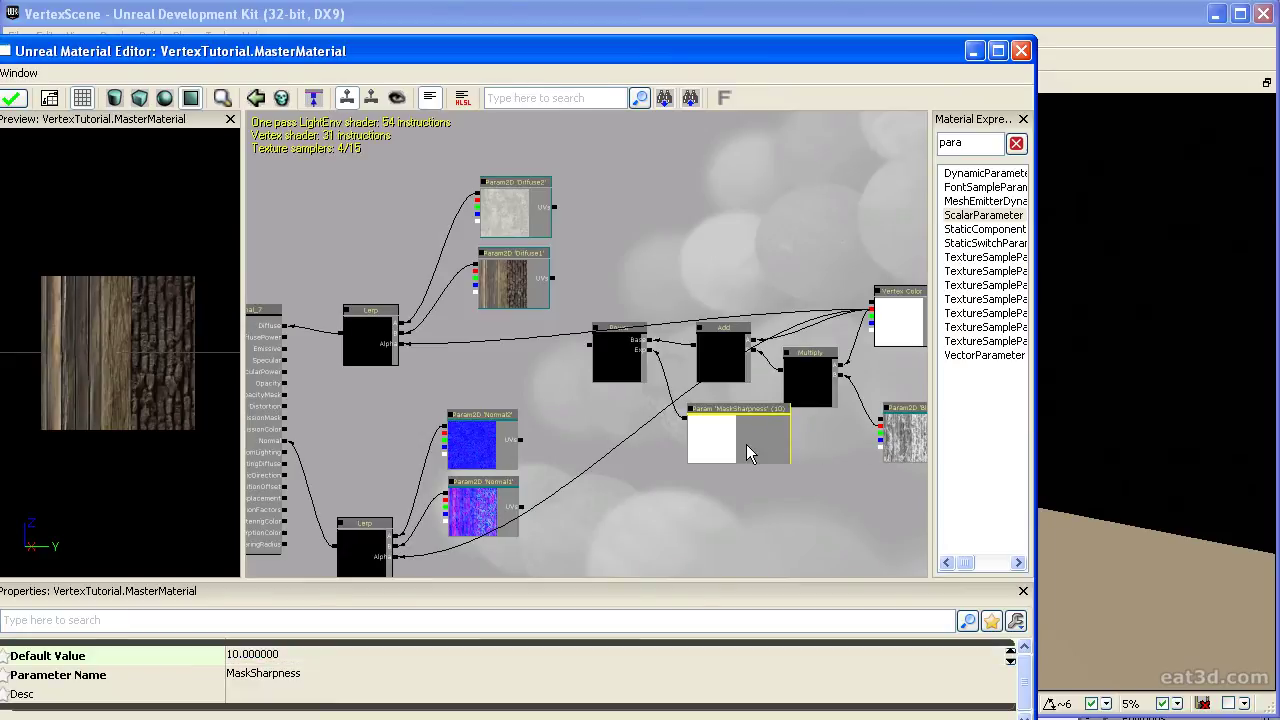
pyautogui.moveTo(723, 434)
pyautogui.mouseDown()
pyautogui.moveTo(737, 463)
pyautogui.moveTo(699, 440)
pyautogui.mouseUp()
pyautogui.click(632, 418)
pyautogui.click(719, 459)
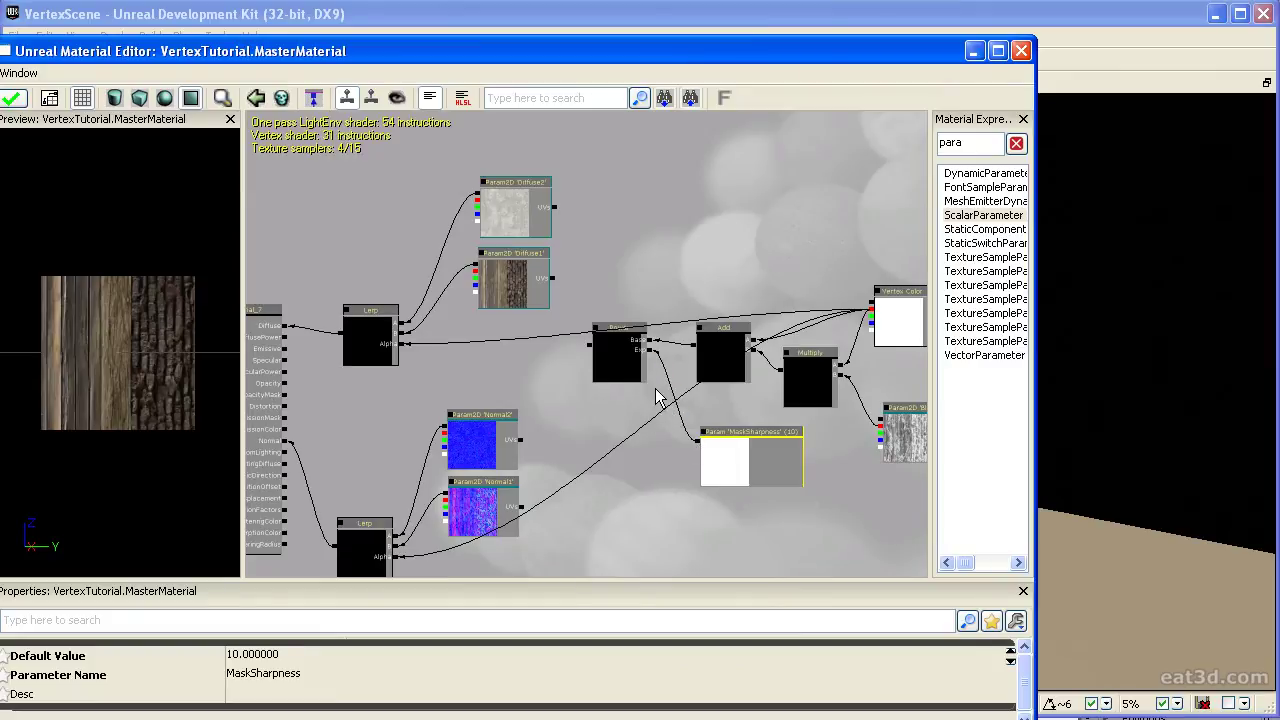
# Add a ConstantClamp node between the diffuse Lerp and the Power node and connect Power's output to its input
pyautogui.scroll(1, 663, 386)
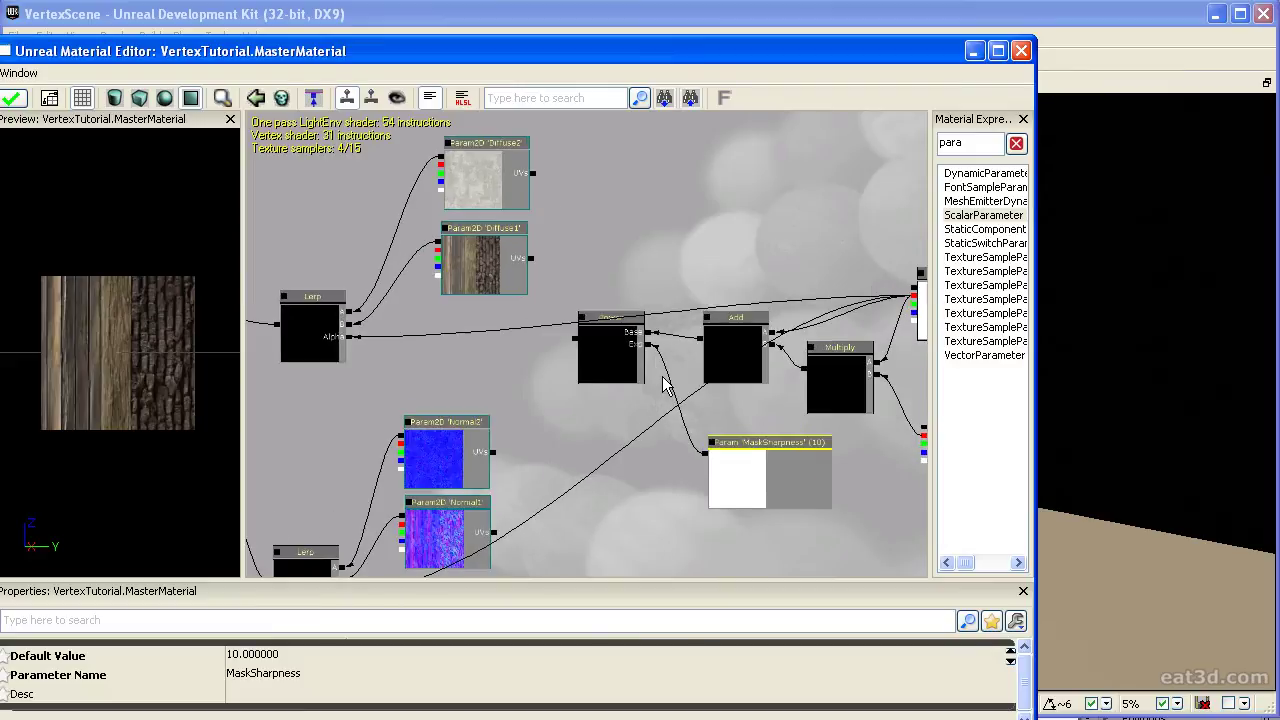
pyautogui.click(612, 355)
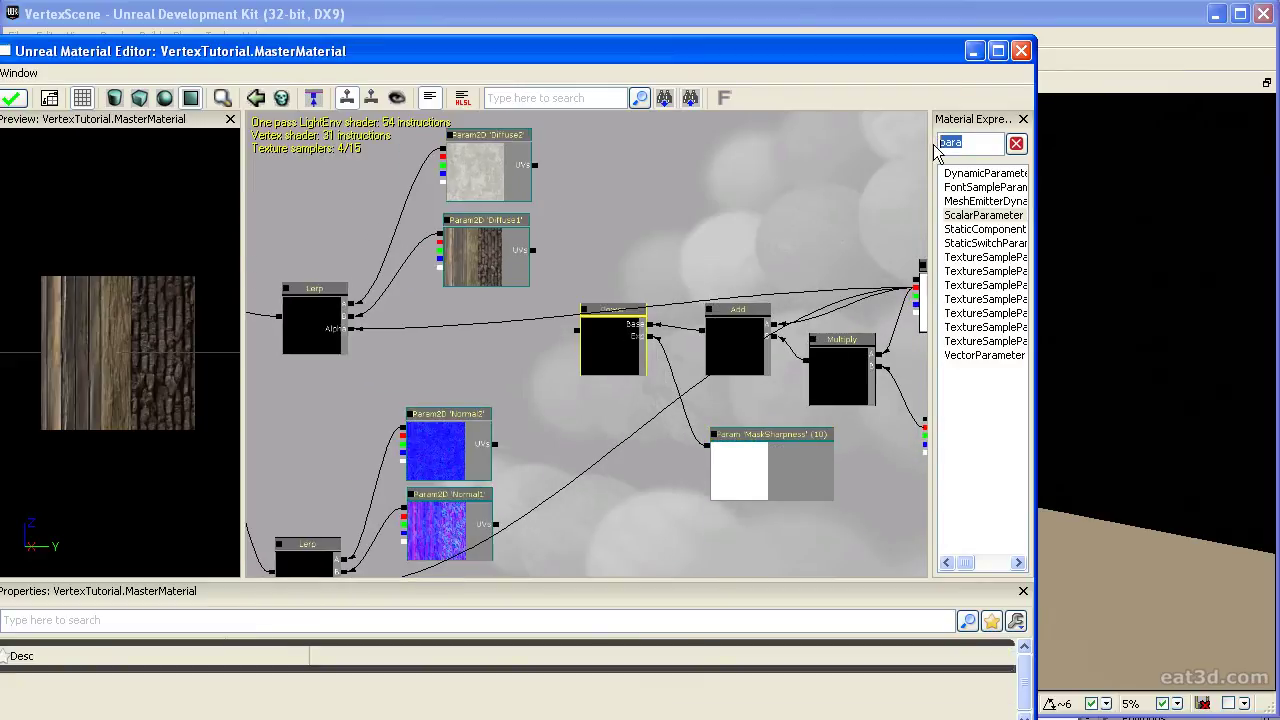
pyautogui.write('con')
pyautogui.moveTo(1000, 244); pyautogui.dragTo(502, 349)
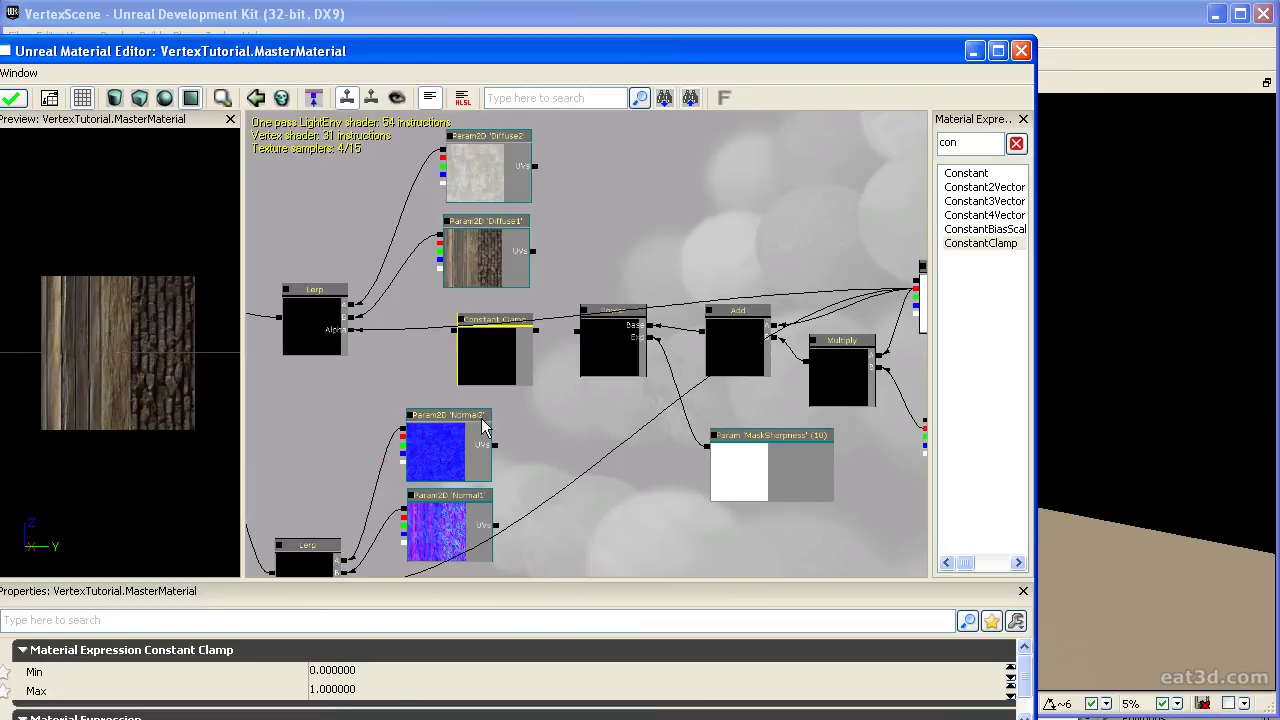
pyautogui.moveTo(578, 333); pyautogui.dragTo(539, 332)
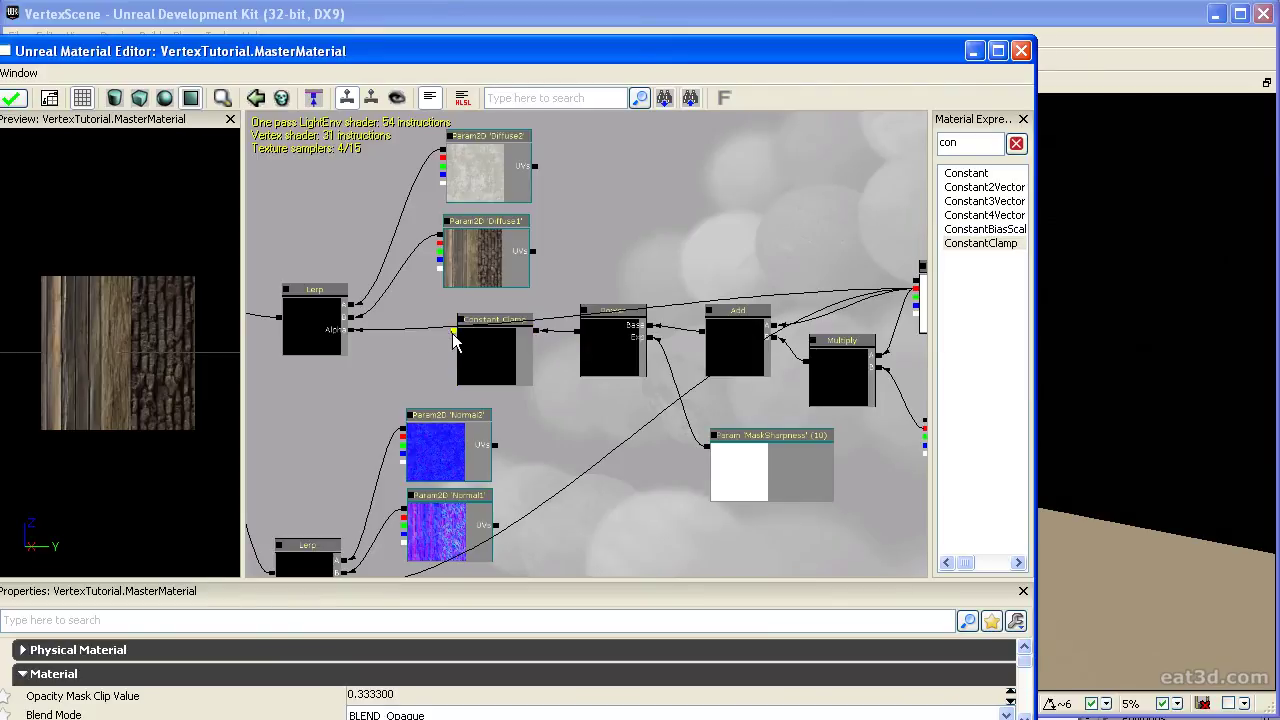
# Connect the Constant Clamp output to the Alpha inputs of both the diffuse and normal Lerps and apply the material changes
pyautogui.moveTo(378, 378); pyautogui.dragTo(490, 255)
pyautogui.moveTo(568, 203); pyautogui.dragTo(461, 458)
pyautogui.moveTo(410, 63); pyautogui.dragTo(848, 70)
pyautogui.click(450, 104)
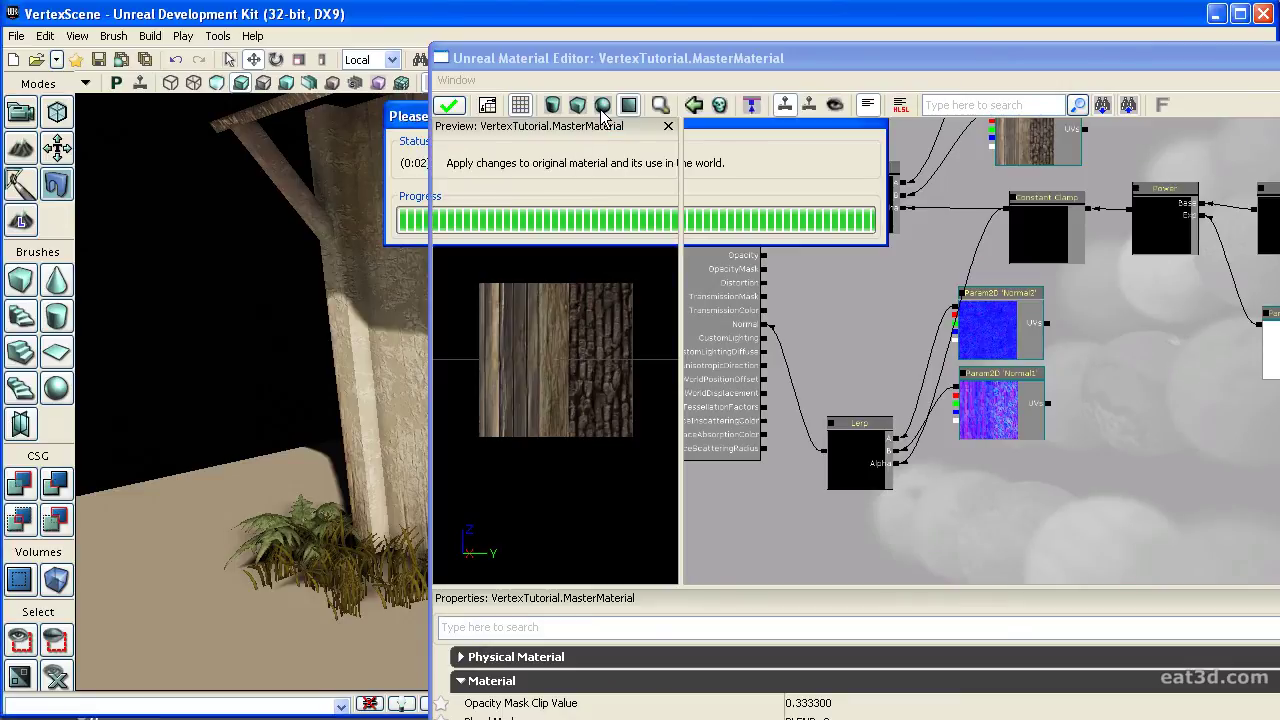
# Move the material editor clear of the viewport, select the shed and activate Mesh Paint mode
pyautogui.moveTo(572, 57); pyautogui.dragTo(1279, 98)
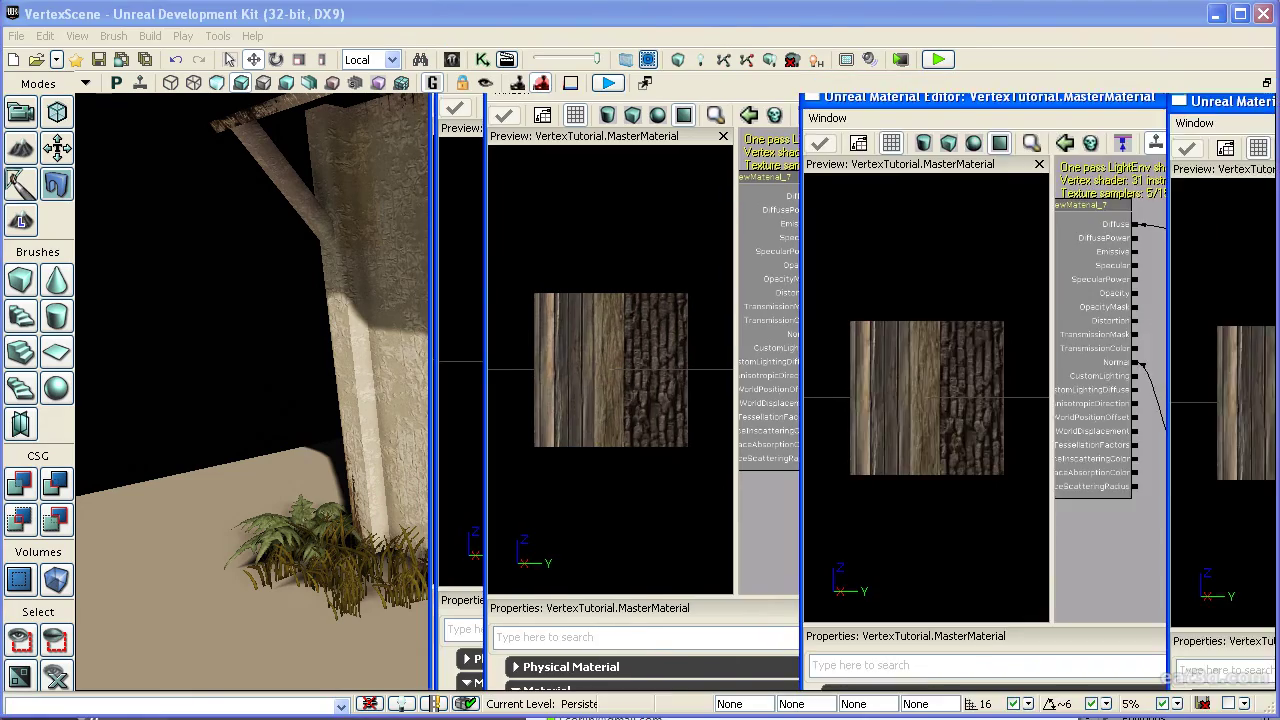
pyautogui.moveTo(709, 295); pyautogui.dragTo(650, 370, button='right')
pyautogui.moveTo(806, 245)
pyautogui.mouseDown()
pyautogui.moveTo(806, 265)
pyautogui.moveTo(806, 252)
pyautogui.mouseUp()
pyautogui.click(594, 549)
pyautogui.click(22, 186)
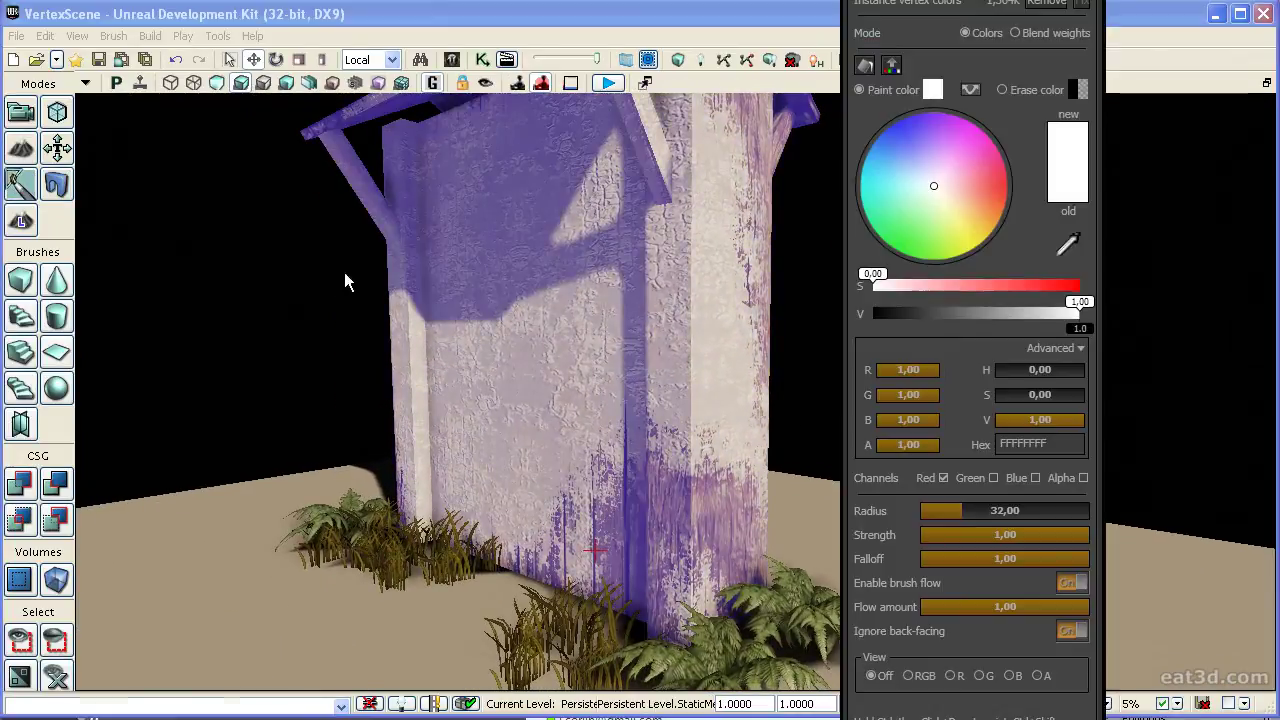
pyautogui.moveTo(346, 277); pyautogui.dragTo(627, 295)
# Undo the full-strength test stroke and paint the shed's narrow side wall at a brush strength of about 0.12
pyautogui.keyDown('ctrl'); pyautogui.click(628, 295); pyautogui.keyUp('ctrl')
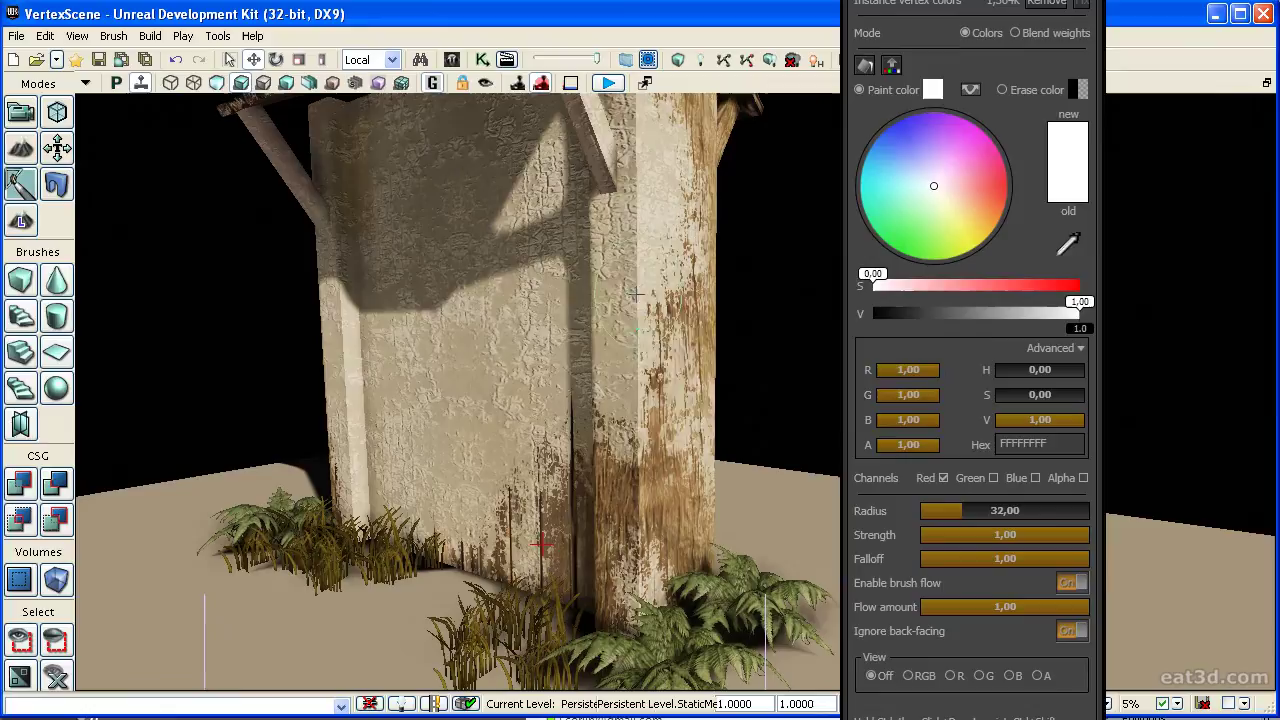
pyautogui.hotkey('ctrl', 'z')
pyautogui.moveTo(988, 532); pyautogui.dragTo(967, 534)
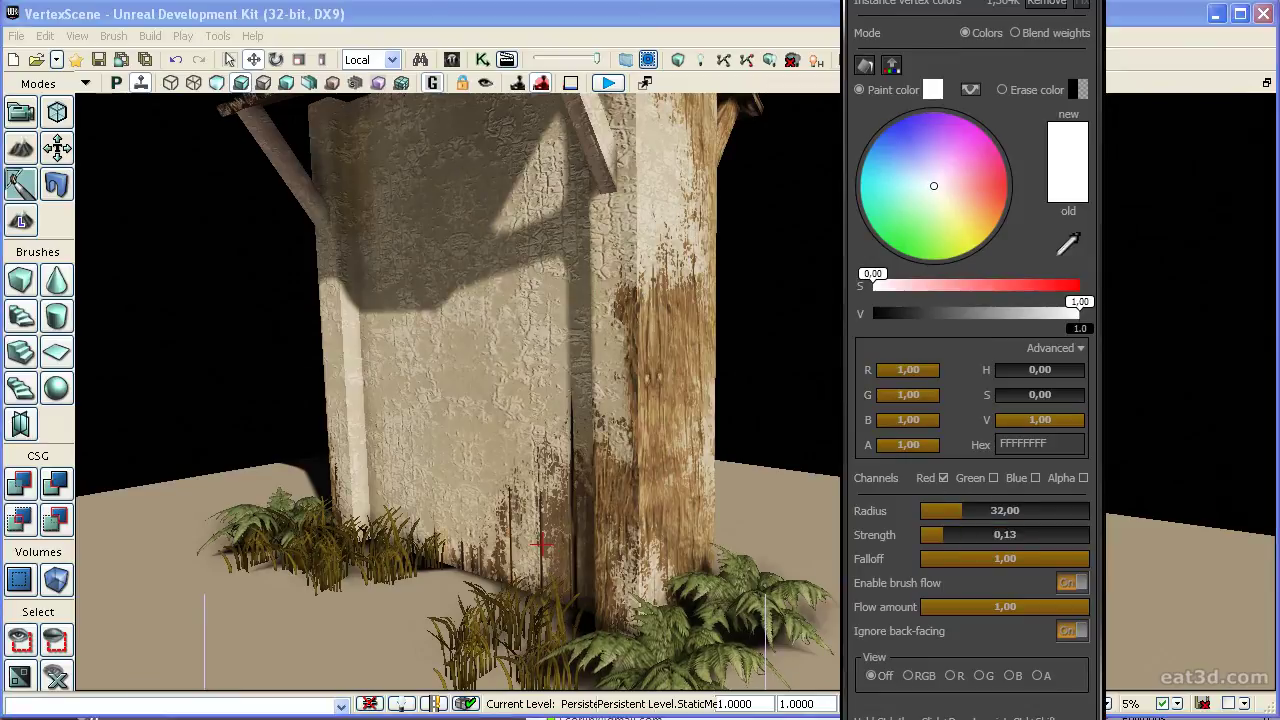
pyautogui.moveTo(632, 392)
pyautogui.keyDown('ctrl'); pyautogui.mouseDown()
pyautogui.moveTo(652, 325)
pyautogui.moveTo(637, 198)
pyautogui.moveTo(684, 215)
pyautogui.moveTo(645, 192)
pyautogui.moveTo(612, 212)
pyautogui.mouseUp(); pyautogui.keyUp('ctrl')
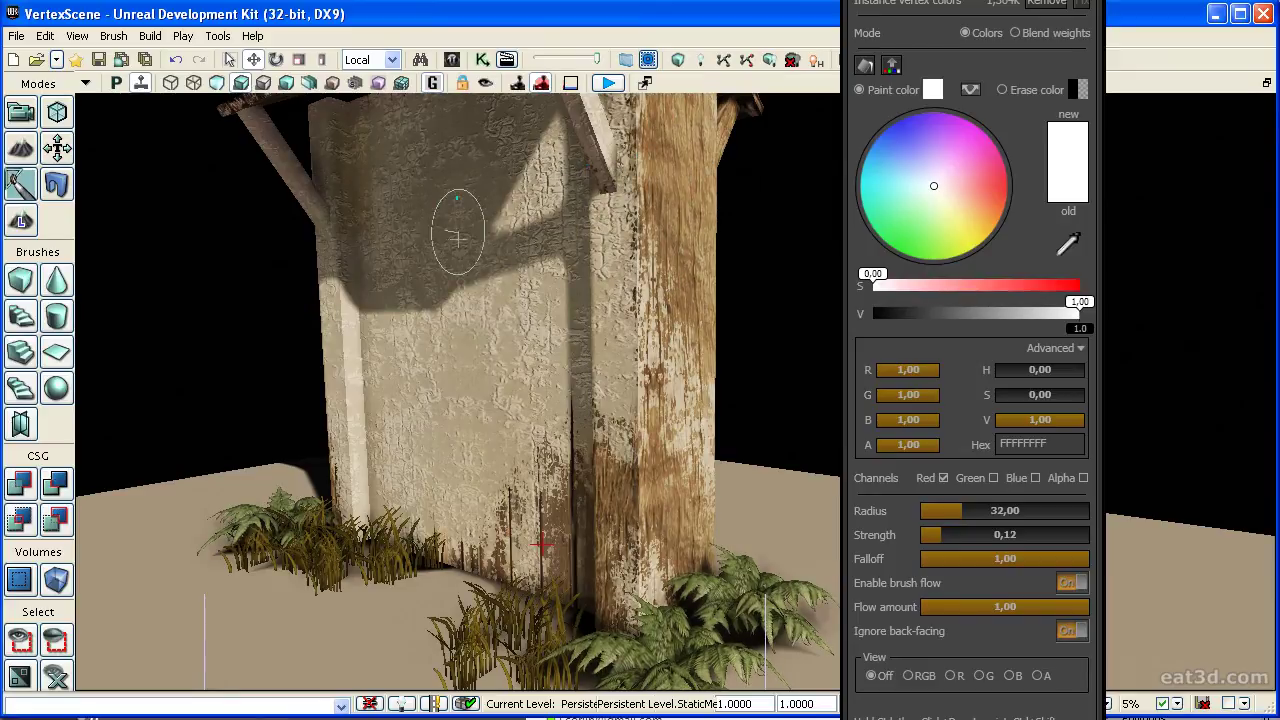
# Set the brush strength to 0.23 and paint worn wood across the planks of the shed's front wall
pyautogui.moveTo(941, 535); pyautogui.dragTo(959, 535)
pyautogui.moveTo(530, 287)
pyautogui.keyDown('ctrl'); pyautogui.mouseDown()
pyautogui.moveTo(474, 220)
pyautogui.moveTo(457, 234)
pyautogui.moveTo(475, 510)
pyautogui.moveTo(416, 424)
pyautogui.moveTo(420, 470)
pyautogui.moveTo(400, 275)
pyautogui.moveTo(371, 277)
pyautogui.moveTo(408, 480)
pyautogui.moveTo(343, 290)
pyautogui.moveTo(329, 177)
pyautogui.moveTo(343, 186)
pyautogui.moveTo(398, 170)
pyautogui.mouseUp(); pyautogui.keyUp('ctrl')
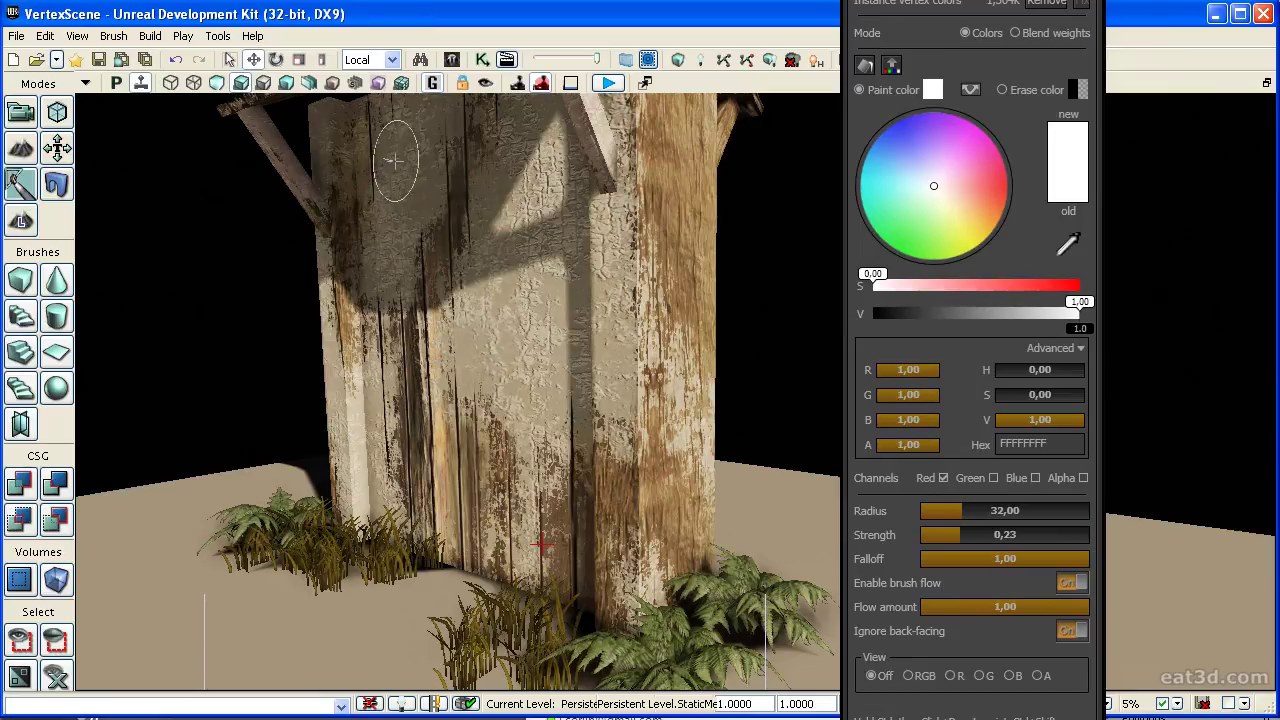
pyautogui.moveTo(398, 225); pyautogui.dragTo(430, 195, button='right')
pyautogui.moveTo(430, 195); pyautogui.dragTo(450, 130)
pyautogui.moveTo(450, 130); pyautogui.dragTo(370, 130, button='right')
pyautogui.moveTo(370, 130); pyautogui.dragTo(362, 172)
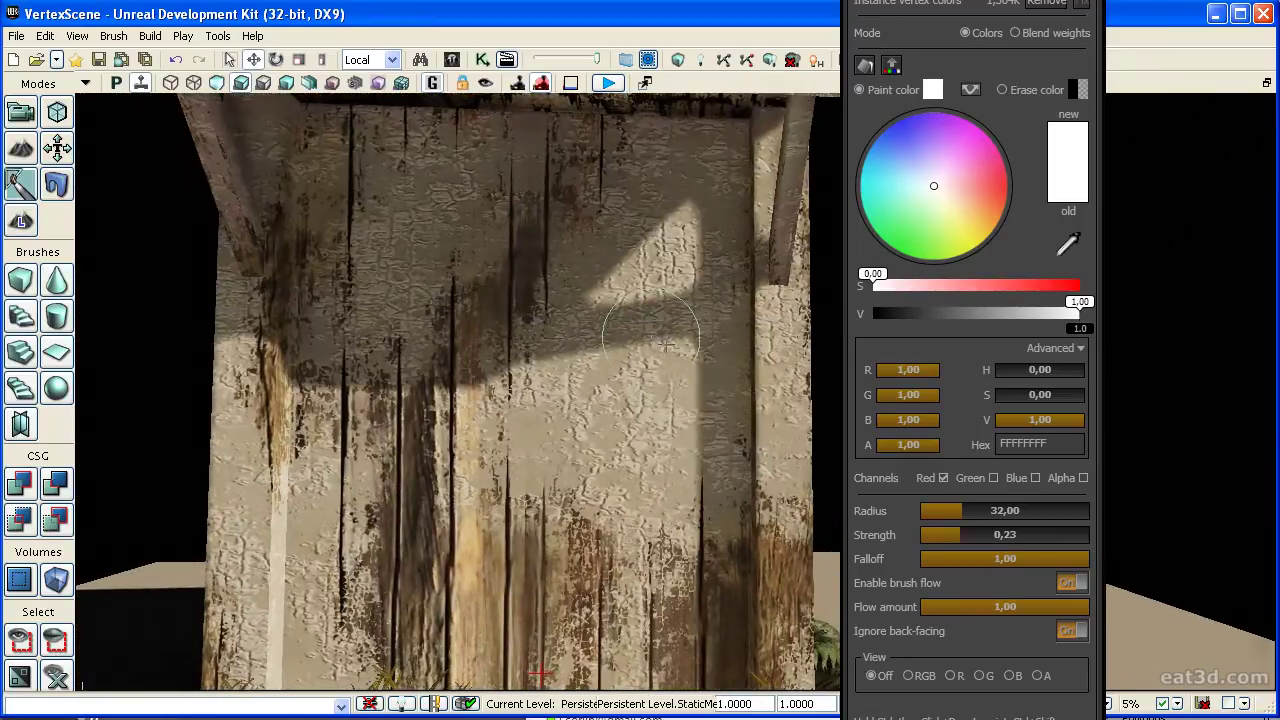
pyautogui.moveTo(655, 349)
pyautogui.keyDown('ctrl'); pyautogui.mouseDown()
pyautogui.moveTo(638, 415)
pyautogui.moveTo(611, 257)
pyautogui.moveTo(537, 428)
pyautogui.moveTo(380, 470)
pyautogui.moveTo(409, 486)
pyautogui.moveTo(530, 410)
pyautogui.moveTo(484, 504)
pyautogui.moveTo(402, 562)
pyautogui.moveTo(340, 685)
pyautogui.mouseUp(); pyautogui.keyUp('ctrl')
pyautogui.moveTo(500, 480); pyautogui.dragTo(500, 417, button='right')
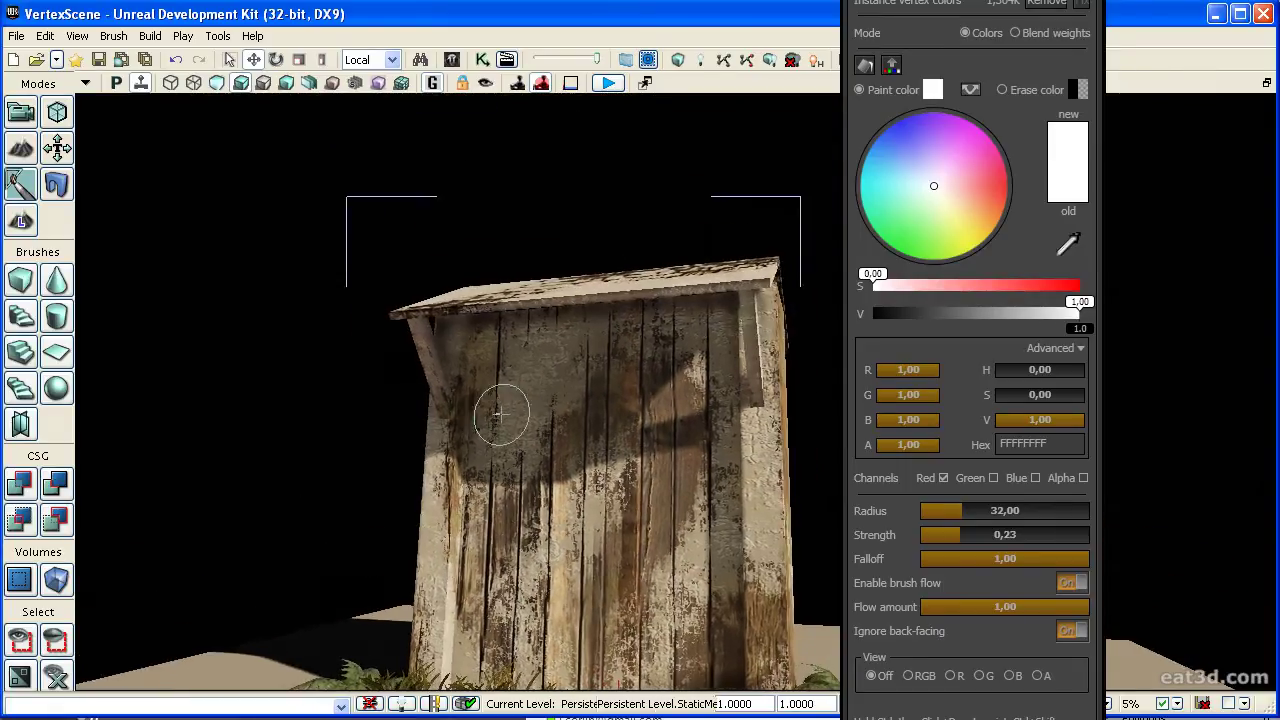
pyautogui.moveTo(531, 349)
pyautogui.keyDown('ctrl'); pyautogui.mouseDown()
pyautogui.moveTo(536, 407)
pyautogui.moveTo(577, 343)
pyautogui.moveTo(789, 386)
pyautogui.moveTo(750, 520)
pyautogui.moveTo(733, 425)
pyautogui.mouseUp(); pyautogui.keyUp('ctrl')
# Paint patches of chipped paint back over the bare wood on the shed's narrow side wall
pyautogui.moveTo(733, 425)
pyautogui.mouseDown(button='right')
pyautogui.moveTo(745, 410)
pyautogui.moveTo(760, 420)
pyautogui.mouseUp(button='right')
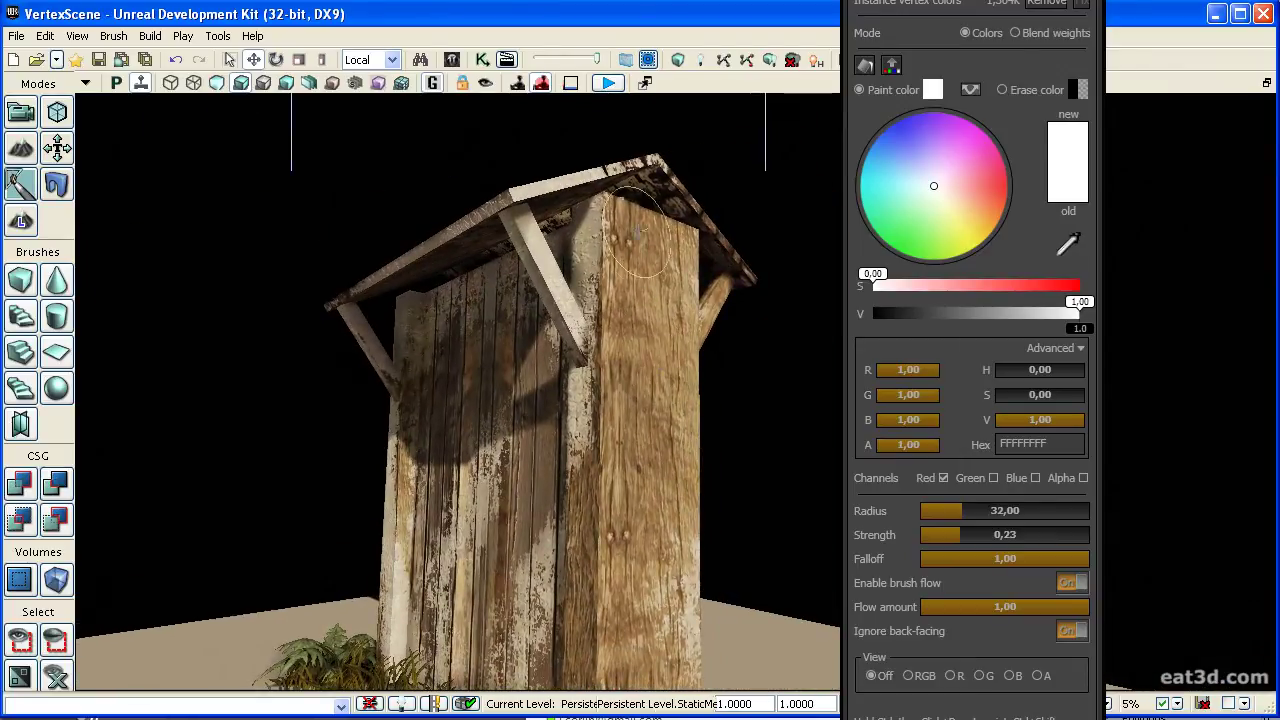
pyautogui.keyDown('ctrl'); pyautogui.moveTo(640, 222); pyautogui.dragTo(641, 339); pyautogui.keyUp('ctrl')
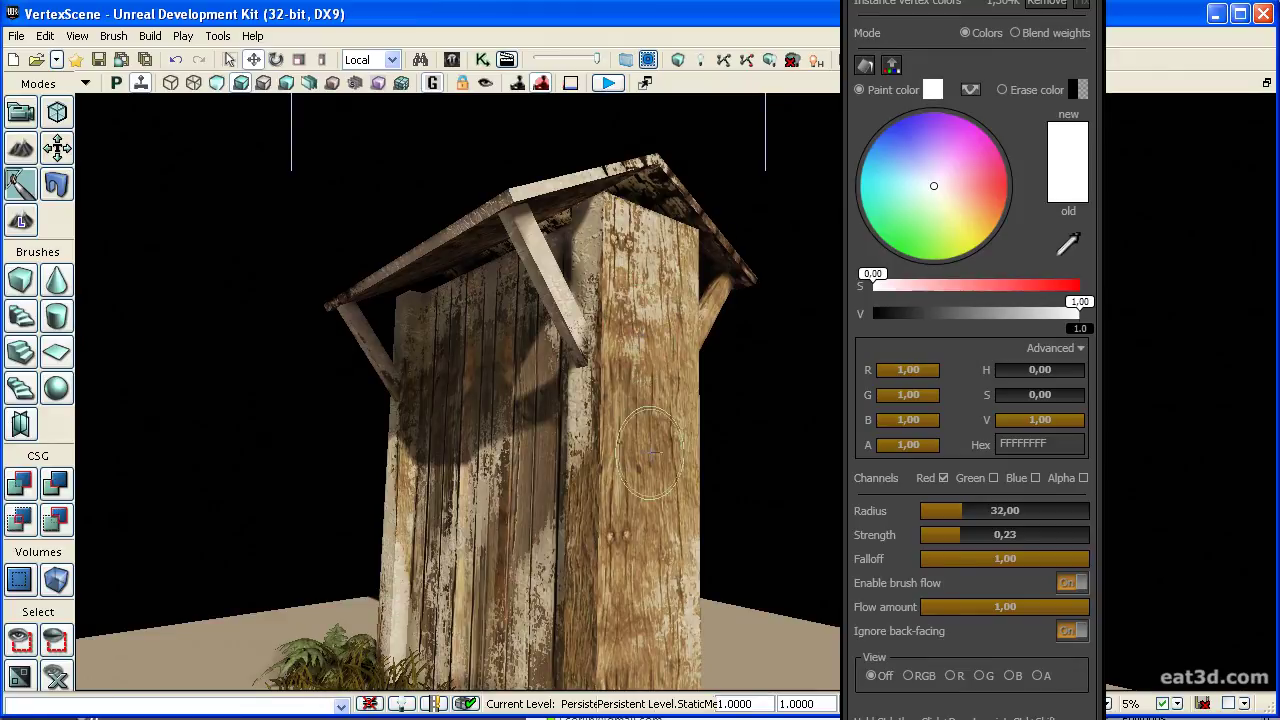
pyautogui.moveTo(645, 450)
pyautogui.keyDown('ctrl'); pyautogui.keyDown('shift'); pyautogui.mouseDown()
pyautogui.moveTo(625, 560)
pyautogui.moveTo(602, 490)
pyautogui.moveTo(691, 393)
pyautogui.moveTo(685, 438)
pyautogui.moveTo(630, 405)
pyautogui.moveTo(602, 412)
pyautogui.moveTo(449, 523)
pyautogui.moveTo(640, 540)
pyautogui.moveTo(615, 400)
pyautogui.moveTo(629, 417)
pyautogui.mouseUp(); pyautogui.keyUp('shift'); pyautogui.keyUp('ctrl')
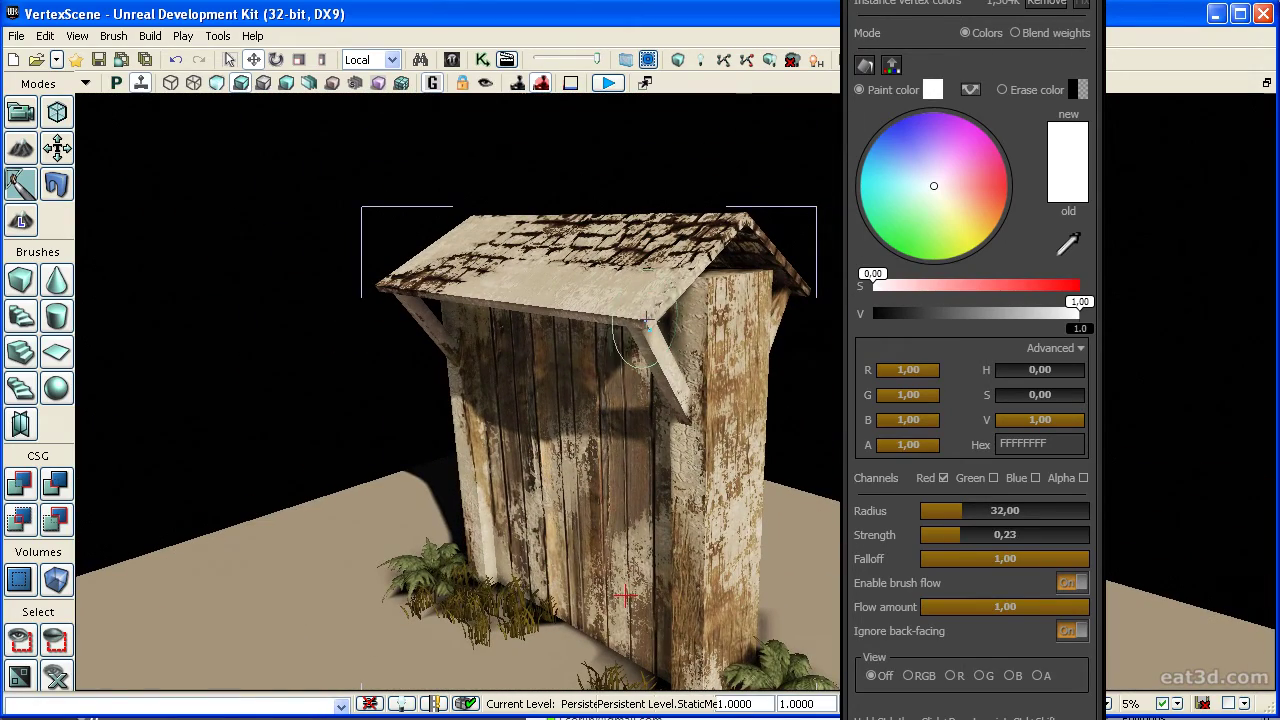
# Paint worn wood across the roof shingles and bring some paint back along the ridge
pyautogui.keyDown('ctrl'); pyautogui.moveTo(578, 303); pyautogui.dragTo(490, 289); pyautogui.keyUp('ctrl')
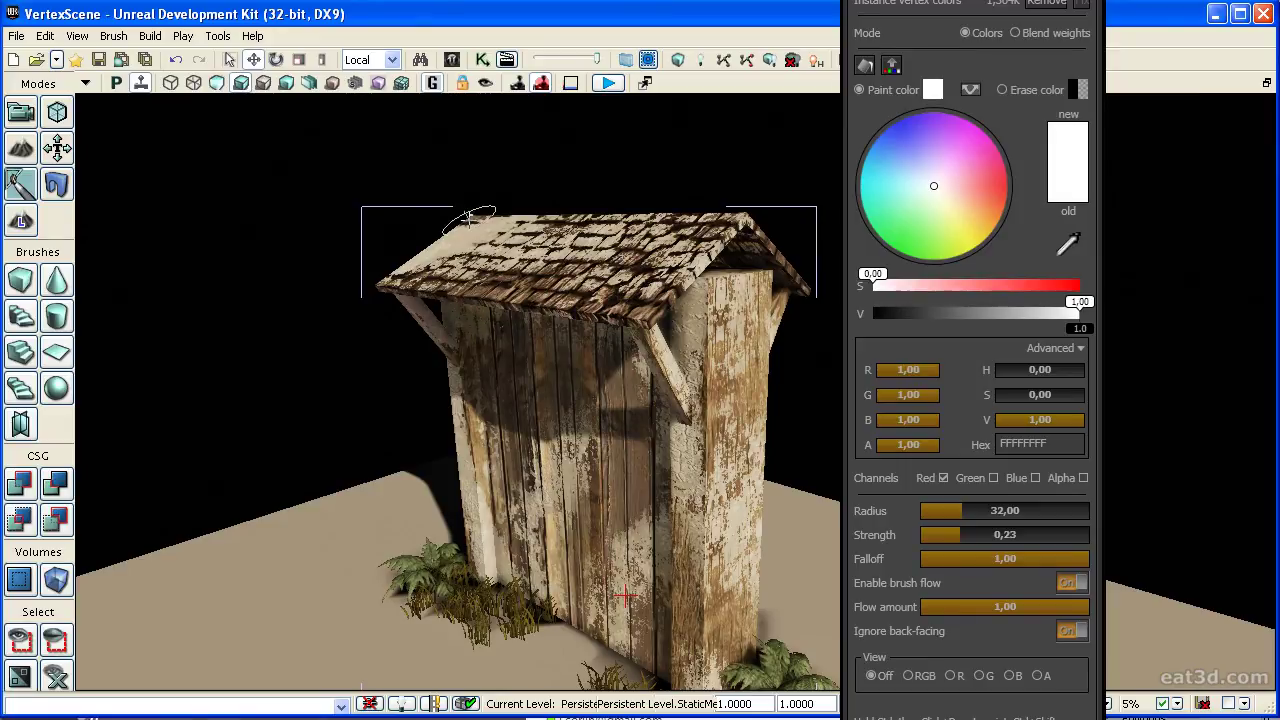
pyautogui.keyDown('ctrl'); pyautogui.moveTo(428, 244); pyautogui.dragTo(643, 227); pyautogui.keyUp('ctrl')
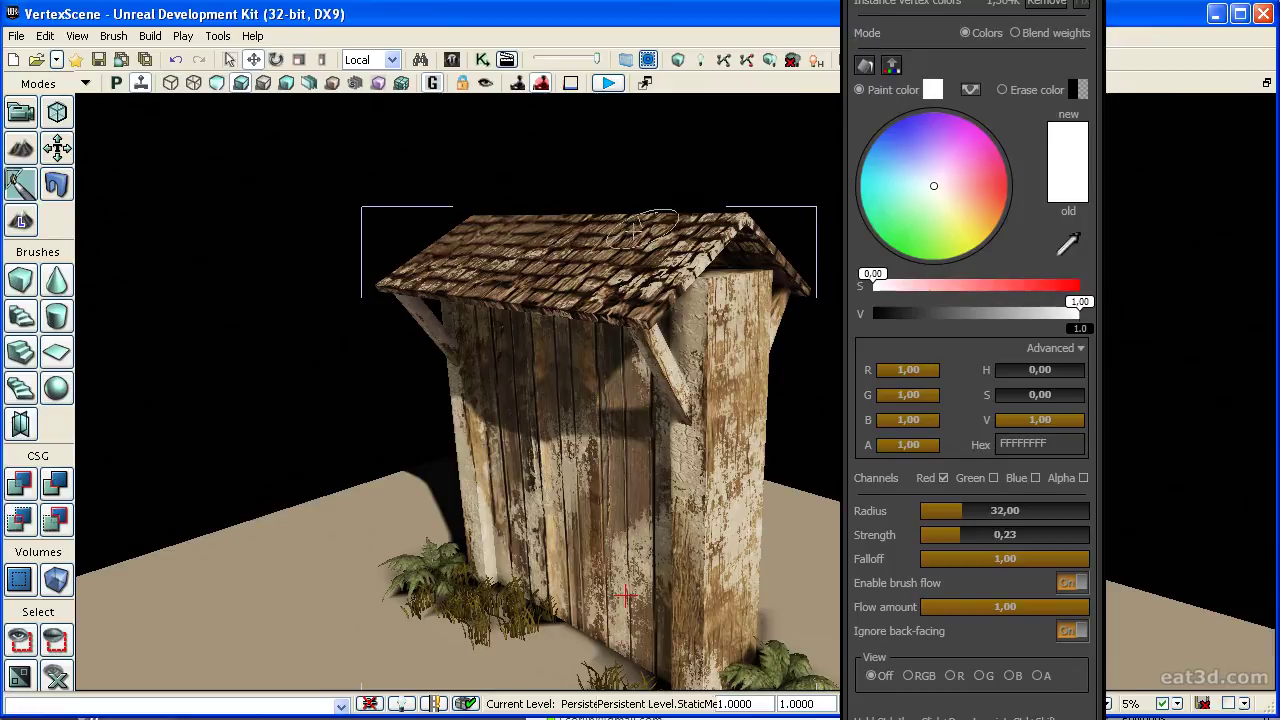
pyautogui.keyDown('ctrl'); pyautogui.click(545, 217); pyautogui.keyUp('ctrl')
pyautogui.click(586, 208)
pyautogui.moveTo(620, 215)
pyautogui.keyDown('ctrl'); pyautogui.mouseDown()
pyautogui.moveTo(686, 209)
pyautogui.moveTo(672, 211)
pyautogui.mouseUp(); pyautogui.keyUp('ctrl')
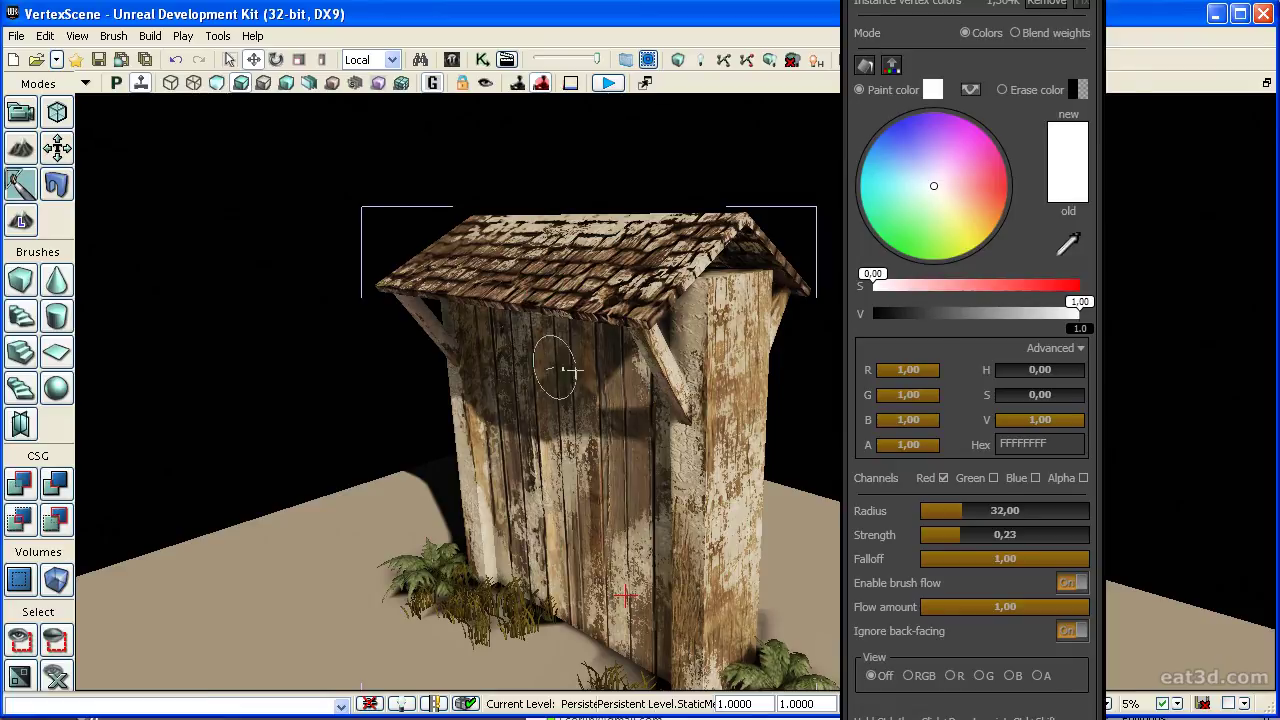
# Bring the material editor back into view, review the complete MasterMaterial node graph and close the editor
pyautogui.scroll(3, 560, 366)
pyautogui.scroll(-3, 574, 398)
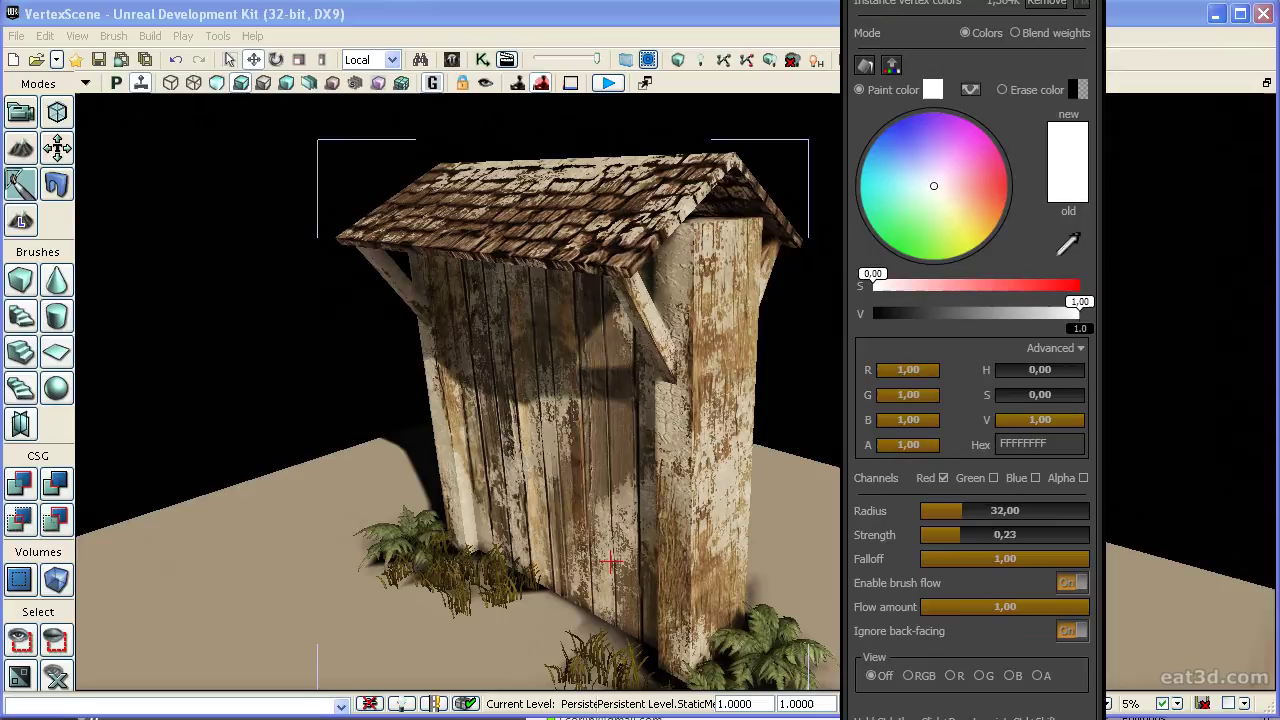
pyautogui.moveTo(1279, 112); pyautogui.dragTo(243, 45)
pyautogui.moveTo(495, 281); pyautogui.dragTo(480, 314)
pyautogui.scroll(-1, 710, 290)
pyautogui.moveTo(858, 317); pyautogui.dragTo(830, 388)
pyautogui.scroll(-1, 790, 392)
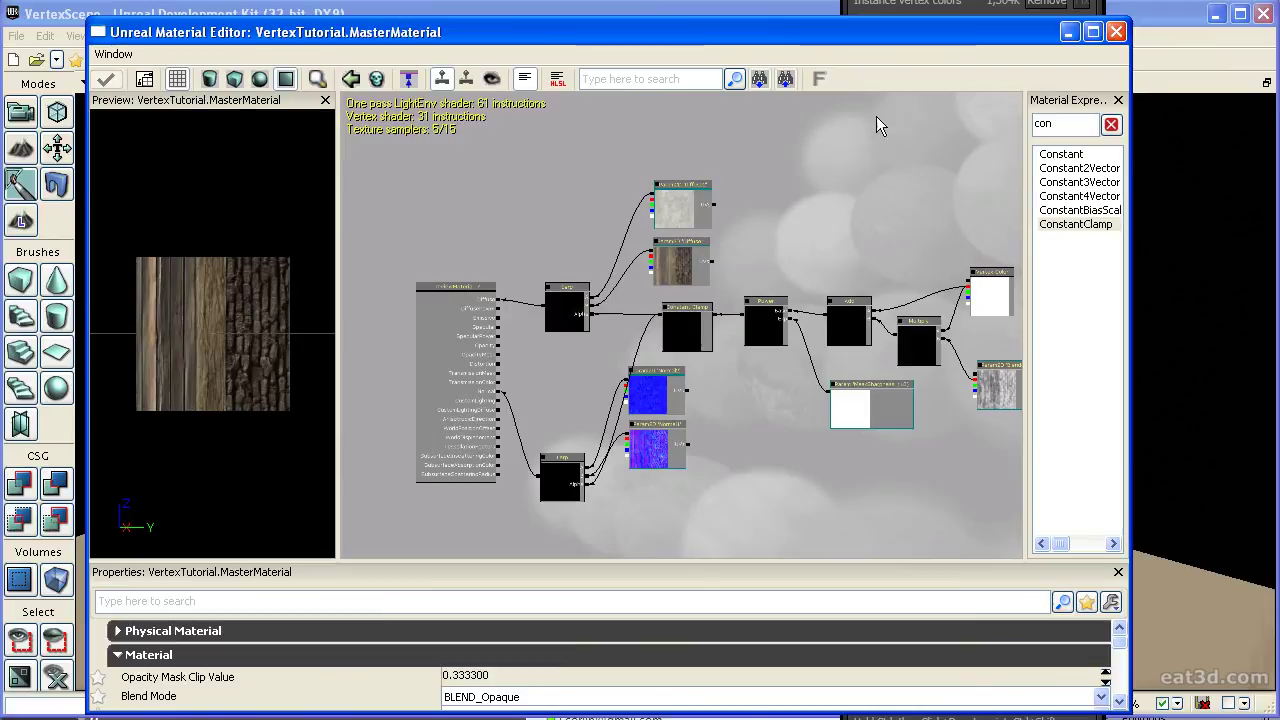
pyautogui.click(1115, 32)
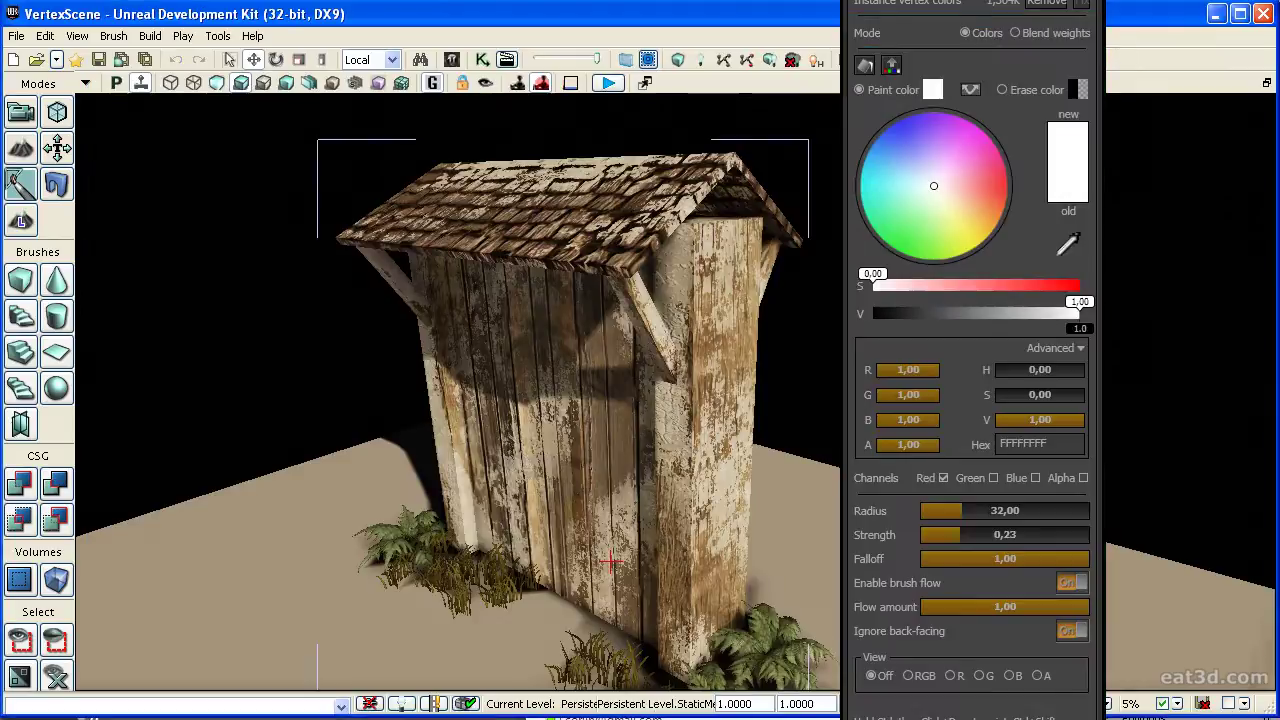
# Create a constant material instance of MasterMaterial in the VertexTutorial package, named MasterMaterial_Metal, and enlarge its editor window
pyautogui.hotkey('ctrl', 'shift', 'f')
pyautogui.moveTo(415, 54); pyautogui.dragTo(309, 32)
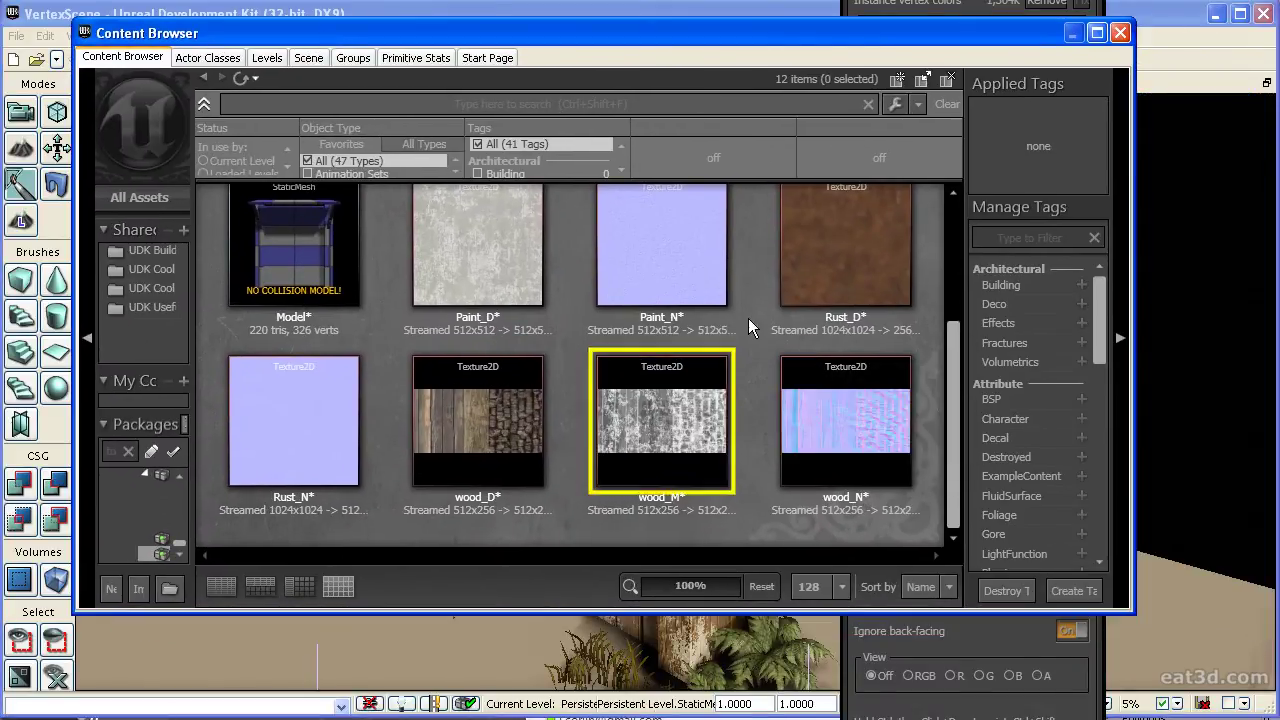
pyautogui.click(770, 305)
pyautogui.rightClick(745, 252)
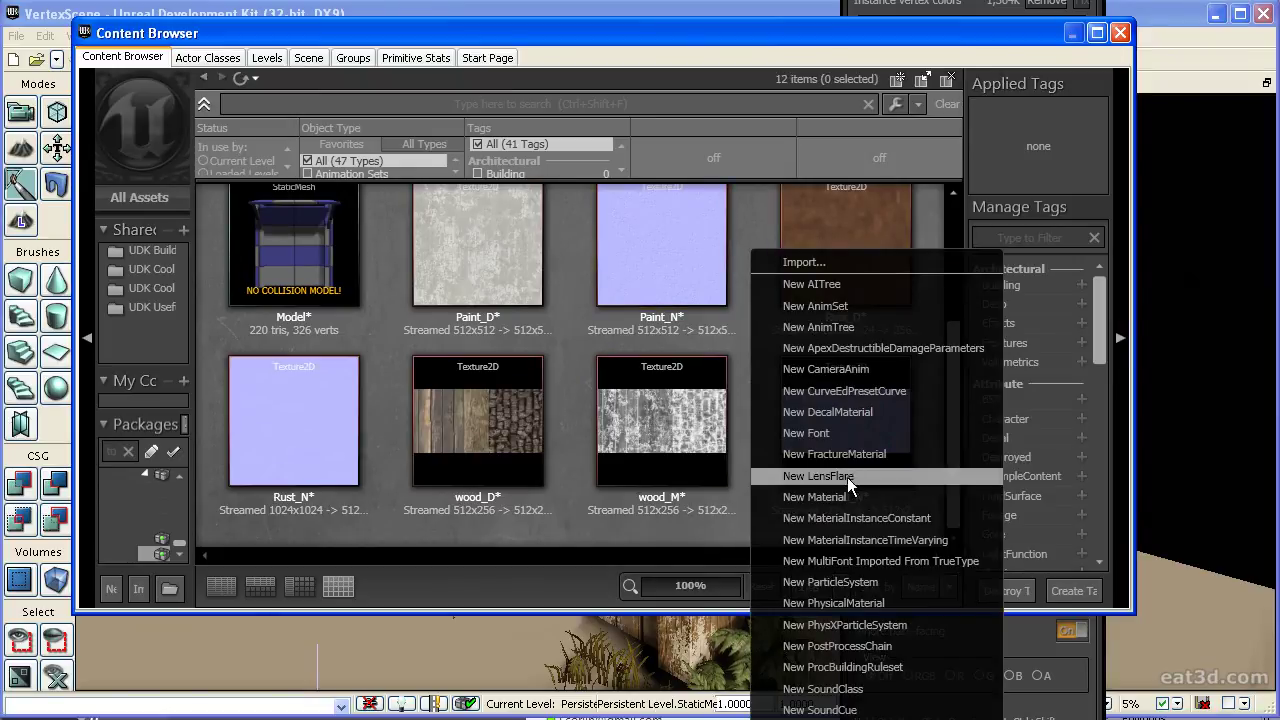
pyautogui.scroll(4, 486, 386)
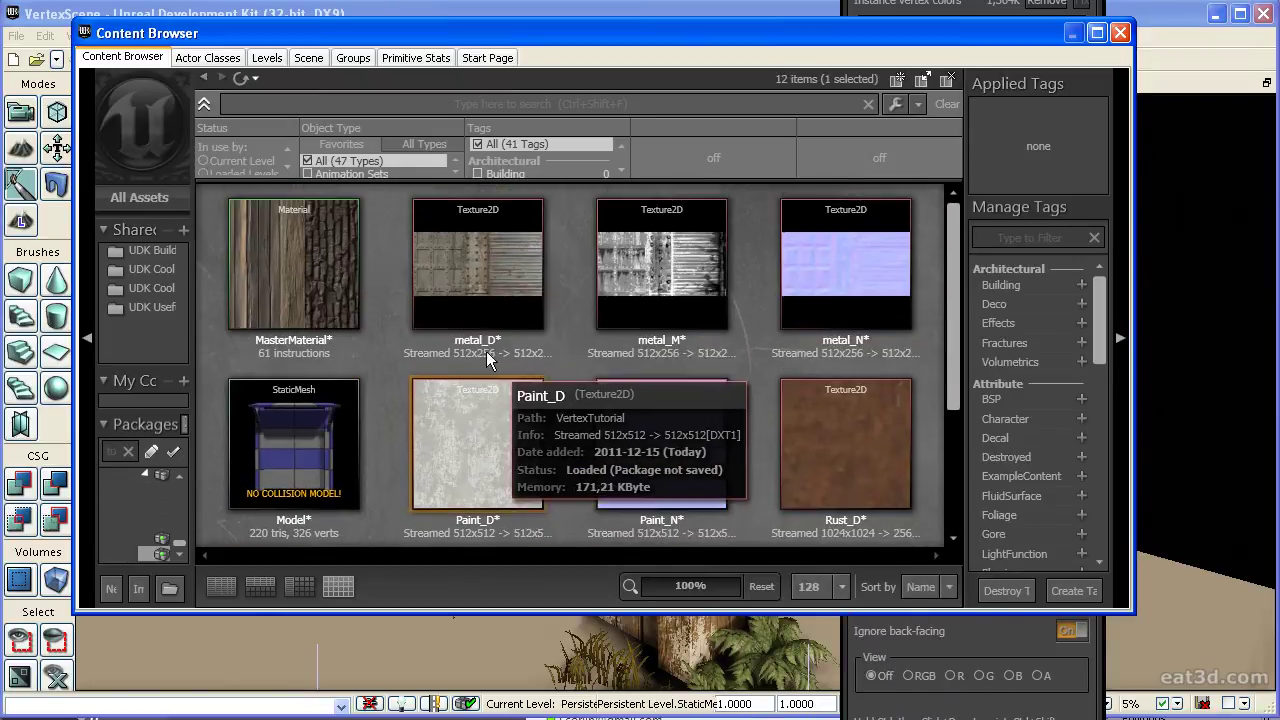
pyautogui.click(326, 275)
pyautogui.rightClick(326, 275)
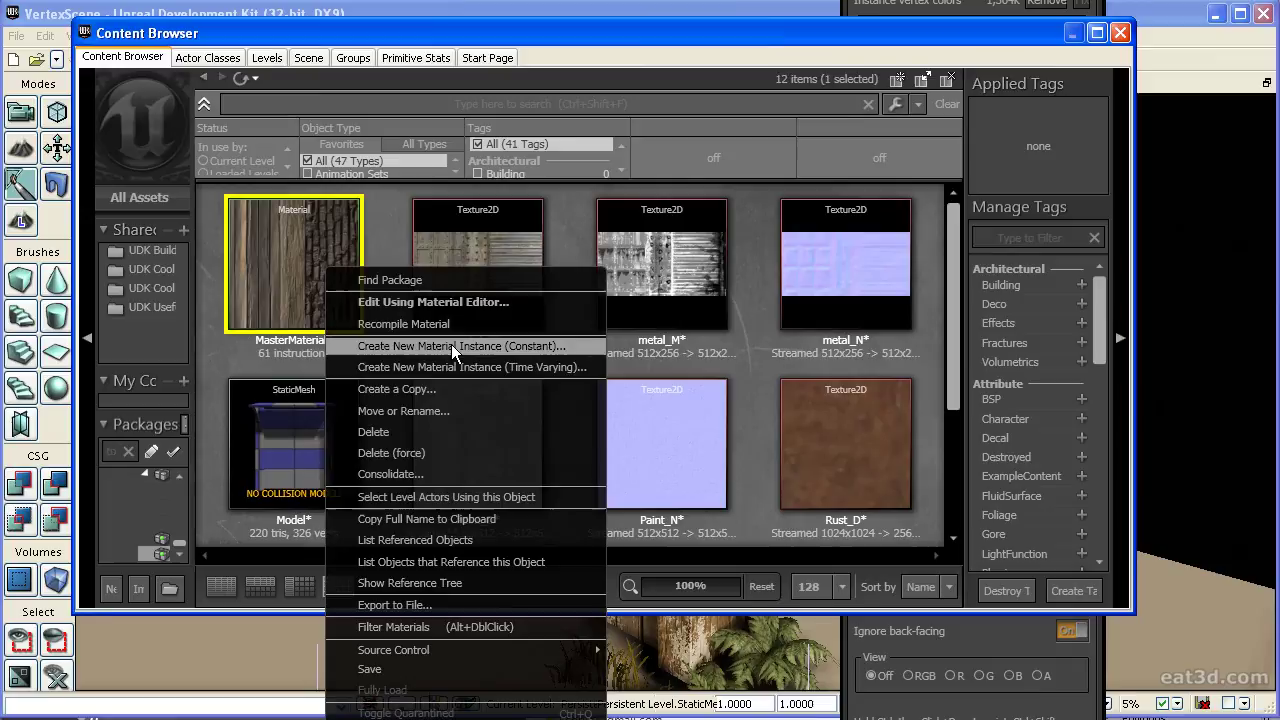
pyautogui.click(451, 345)
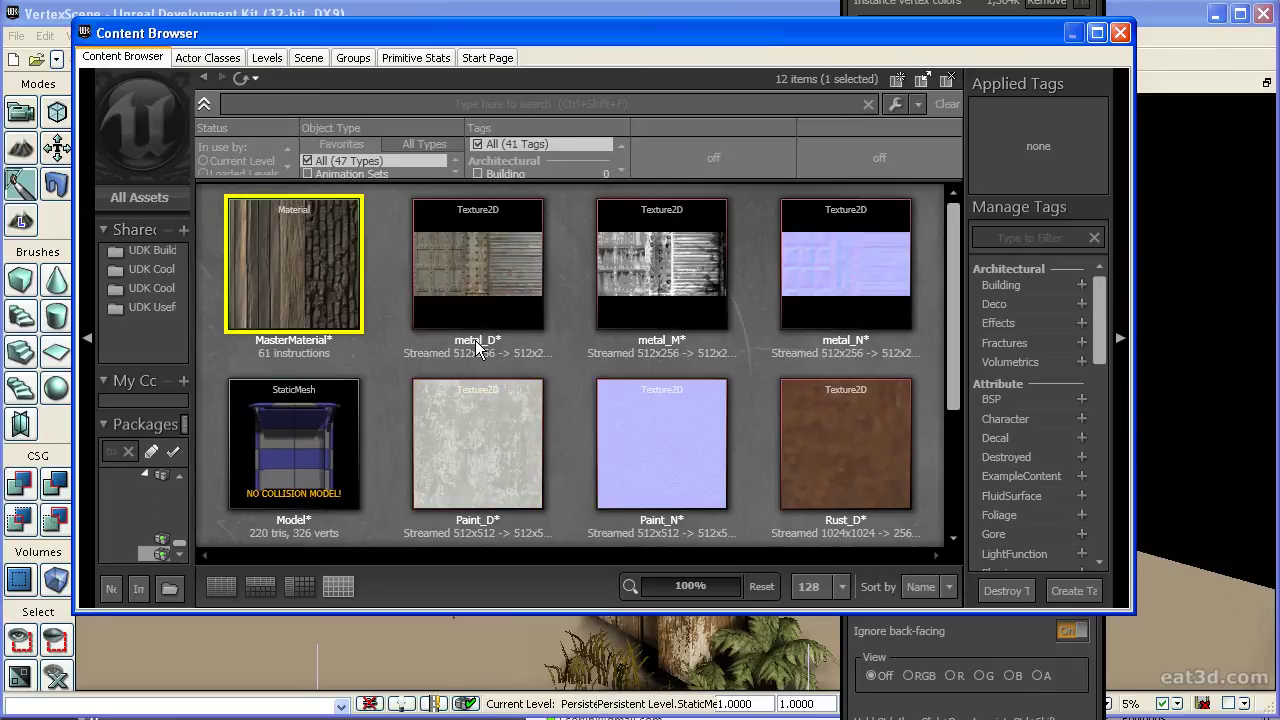
pyautogui.moveTo(457, 360); pyautogui.dragTo(598, 388)
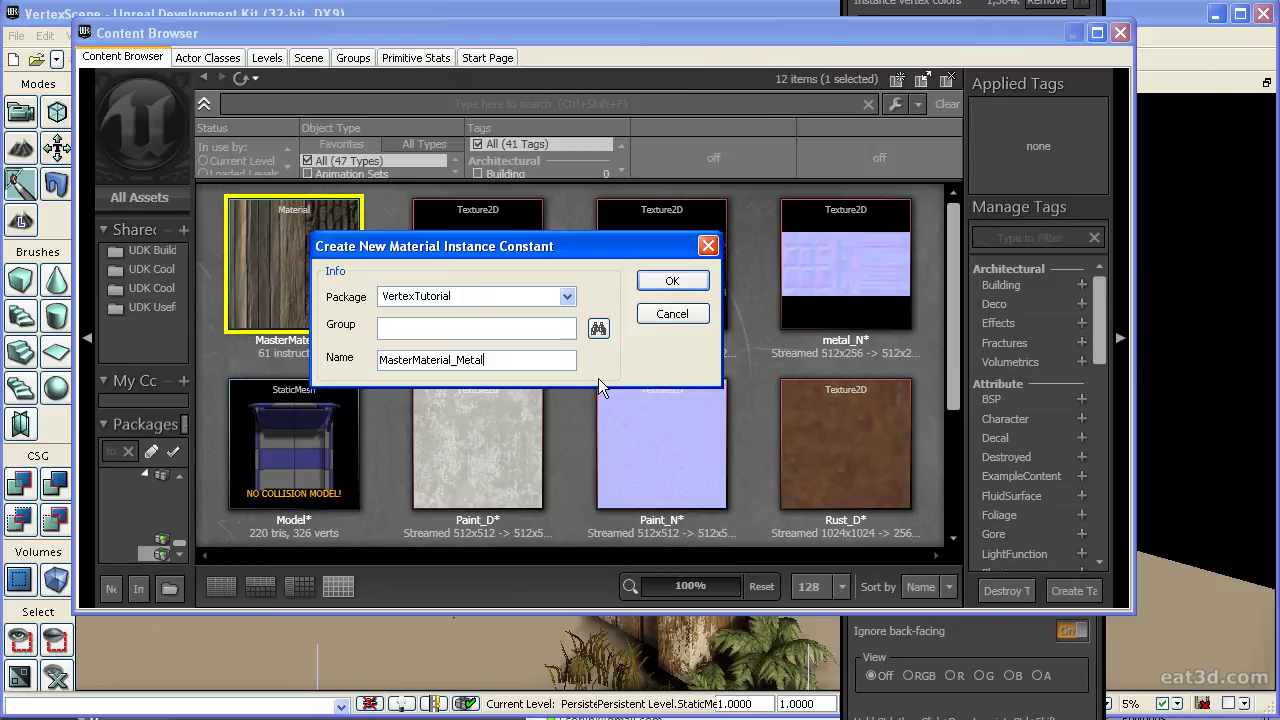
pyautogui.press('Return')
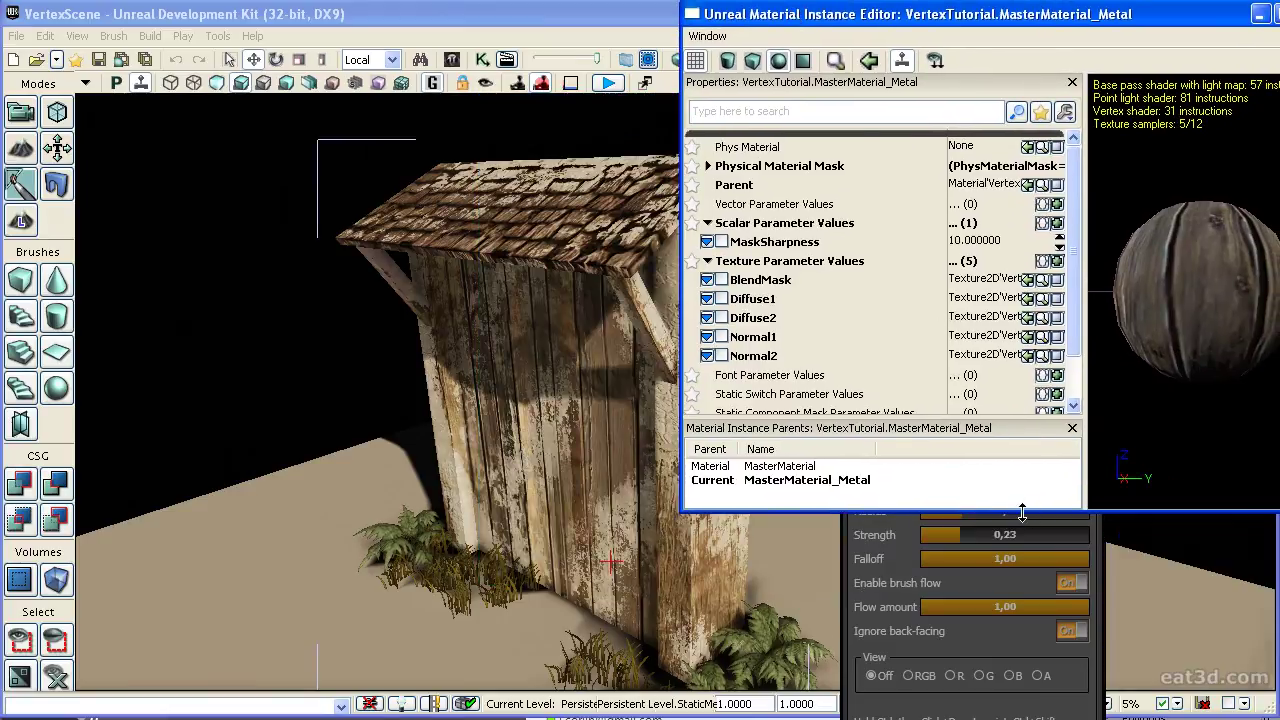
pyautogui.moveTo(1022, 513); pyautogui.dragTo(1022, 712)
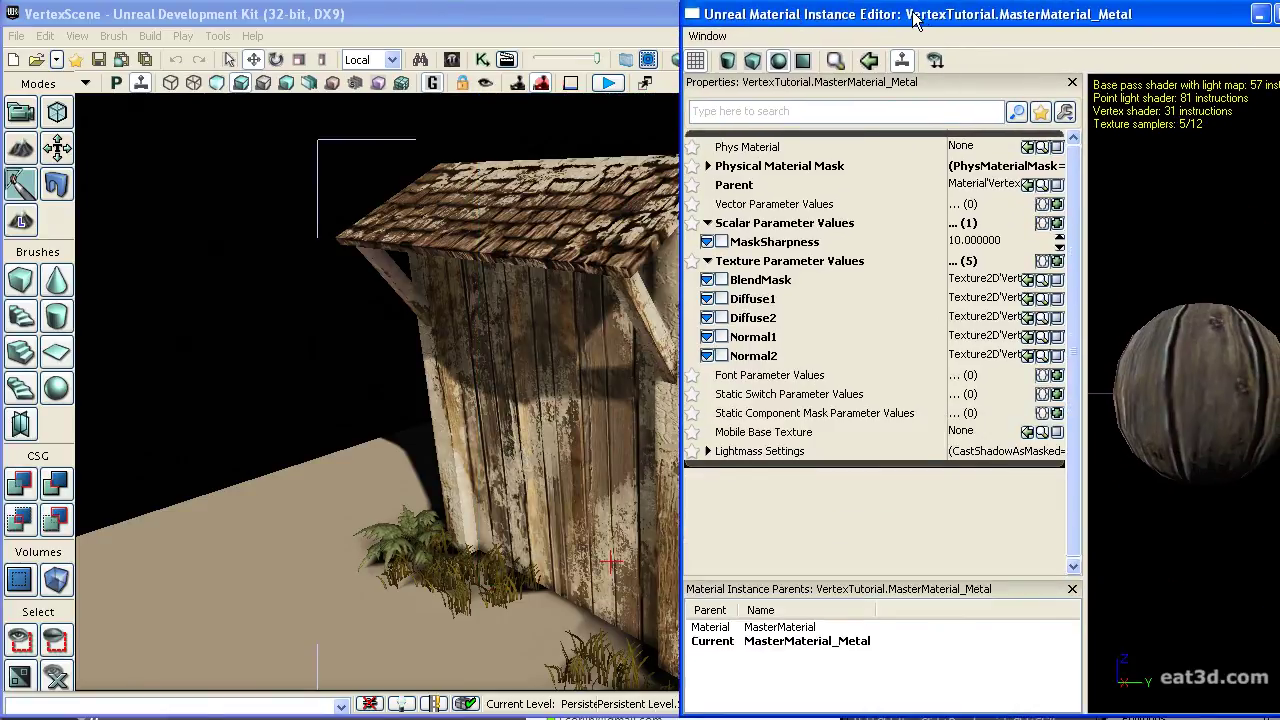
# Override MaskSharpness in MasterMaterial_Metal, try values of 1, 5, 10 and 30 on the shed, and settle on 20
pyautogui.moveTo(914, 20); pyautogui.dragTo(875, 19)
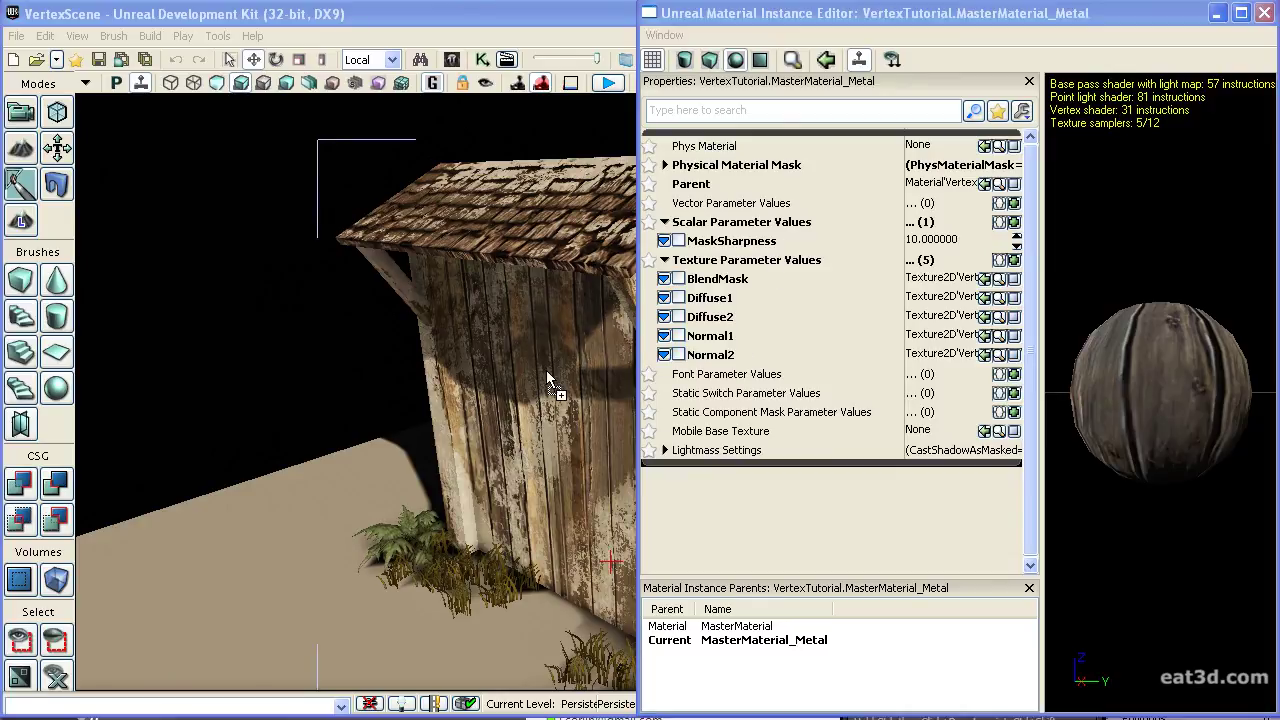
pyautogui.moveTo(547, 378); pyautogui.dragTo(548, 378)
pyautogui.moveTo(516, 350); pyautogui.dragTo(565, 345, button='right')
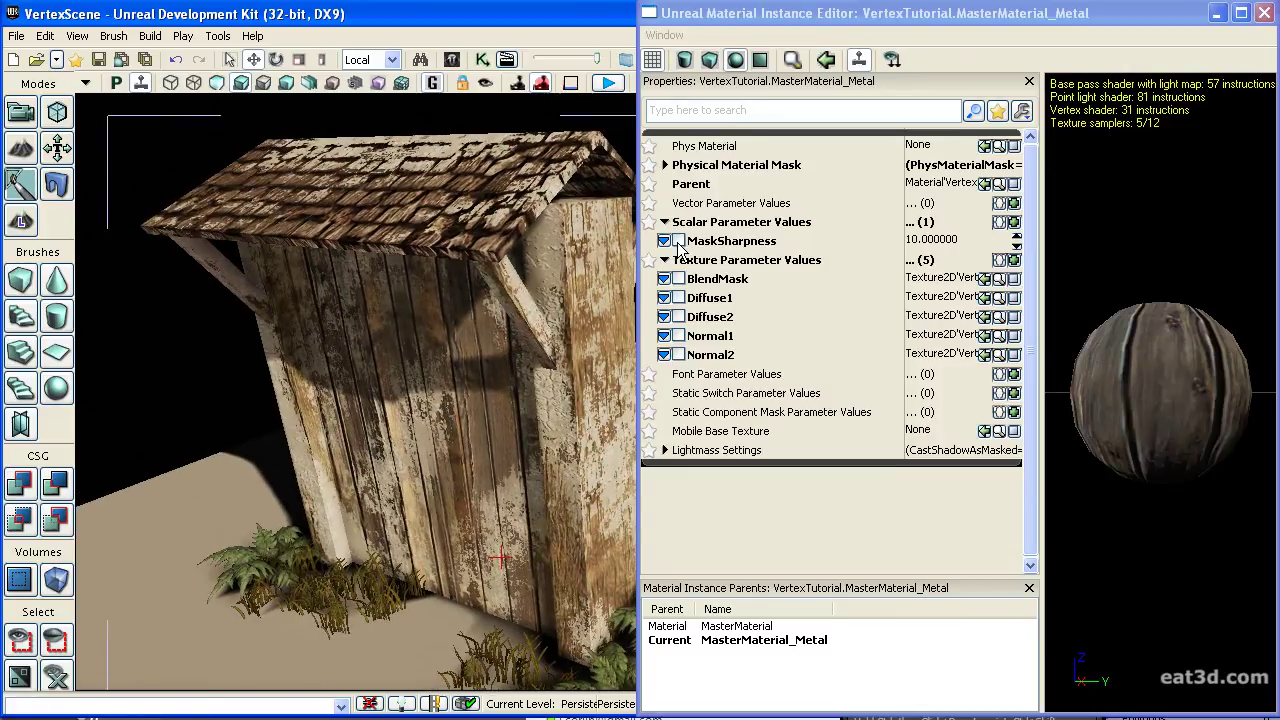
pyautogui.click(679, 242)
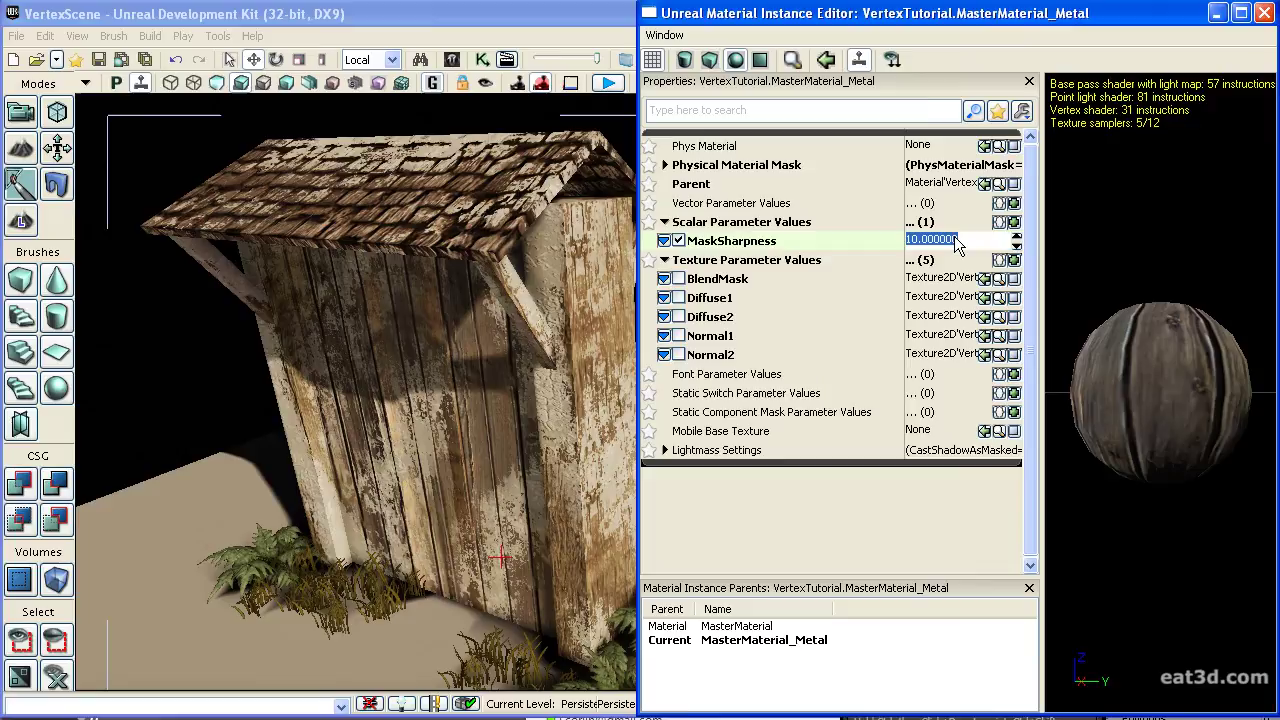
pyautogui.write('1')
pyautogui.press('Return')
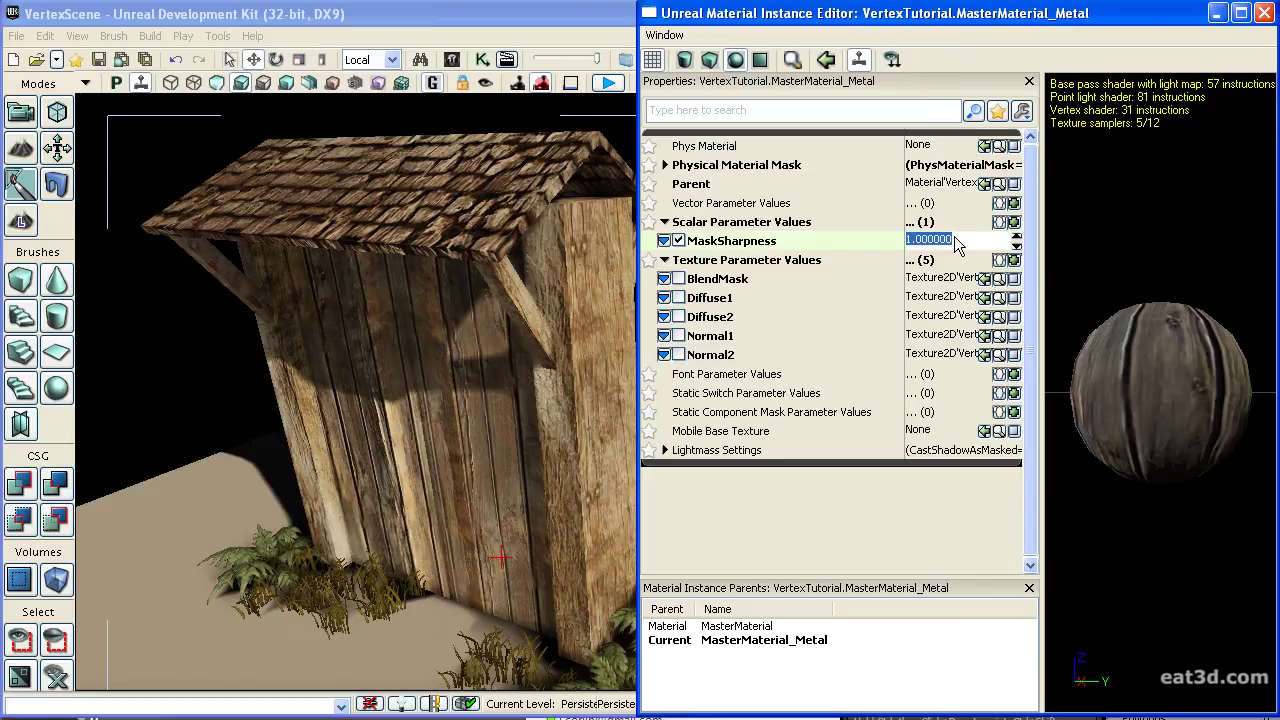
pyautogui.write('10')
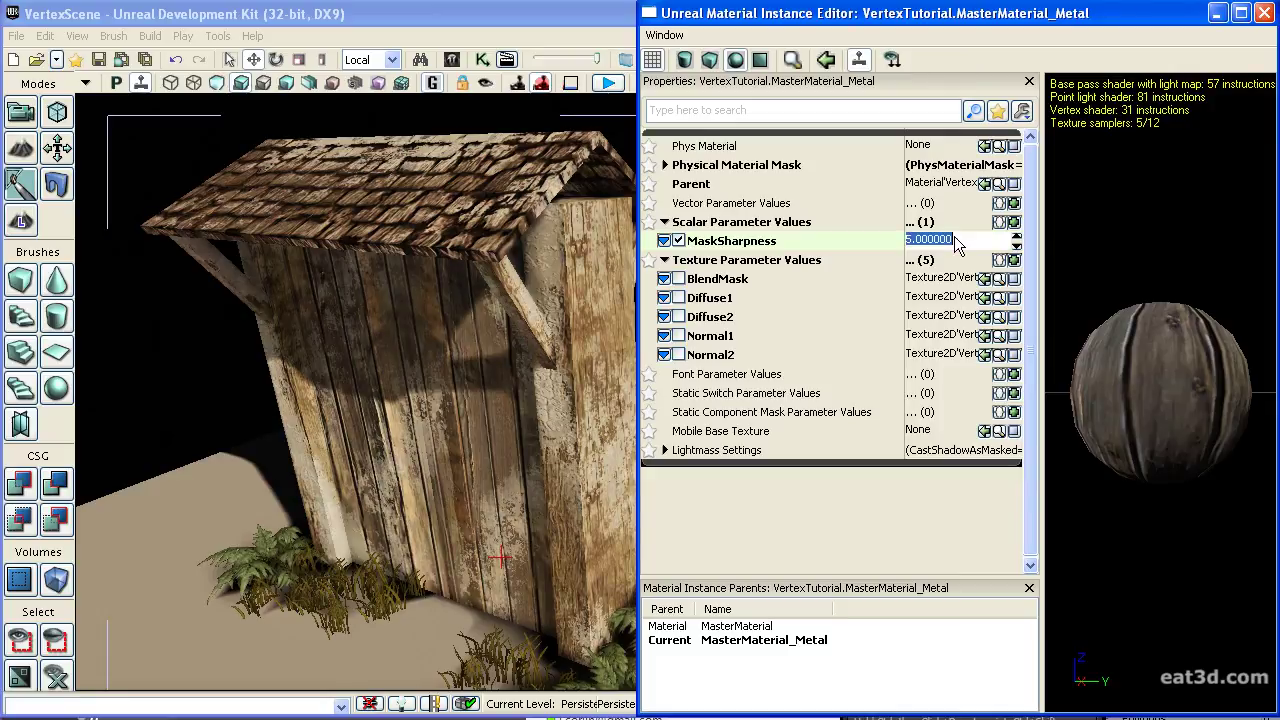
pyautogui.press('Return')
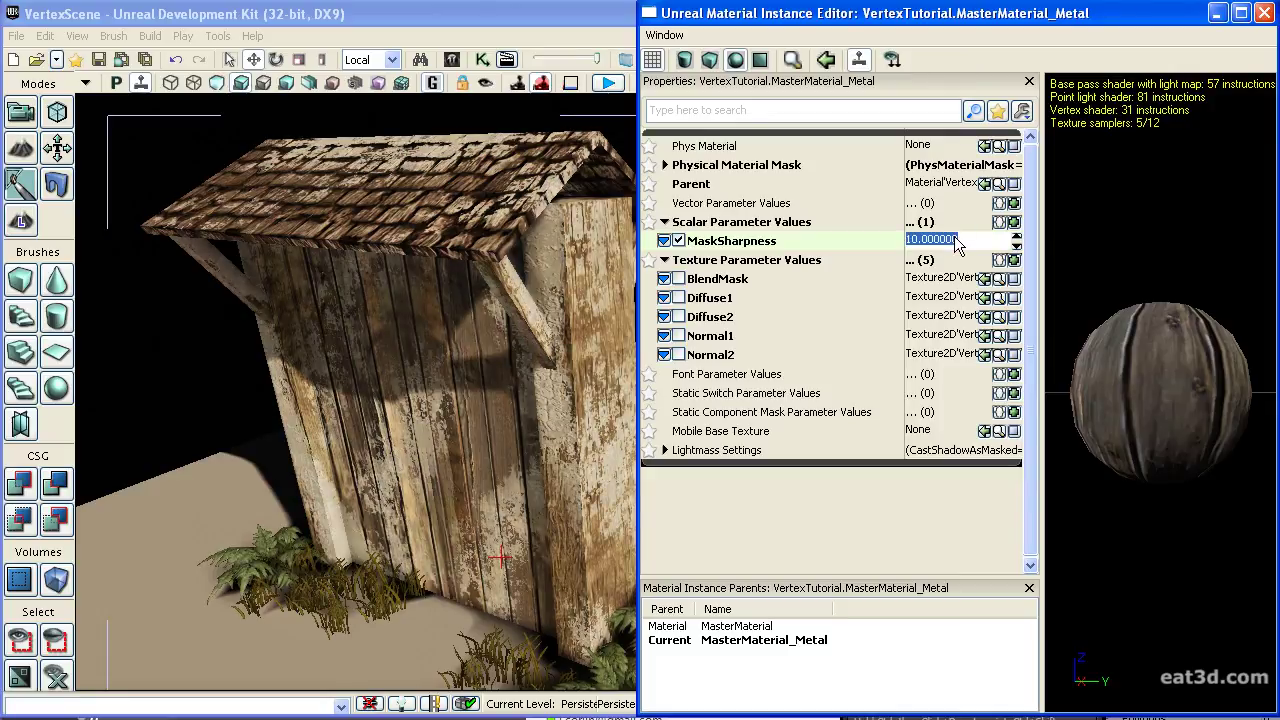
pyautogui.write('30')
pyautogui.press('Return')
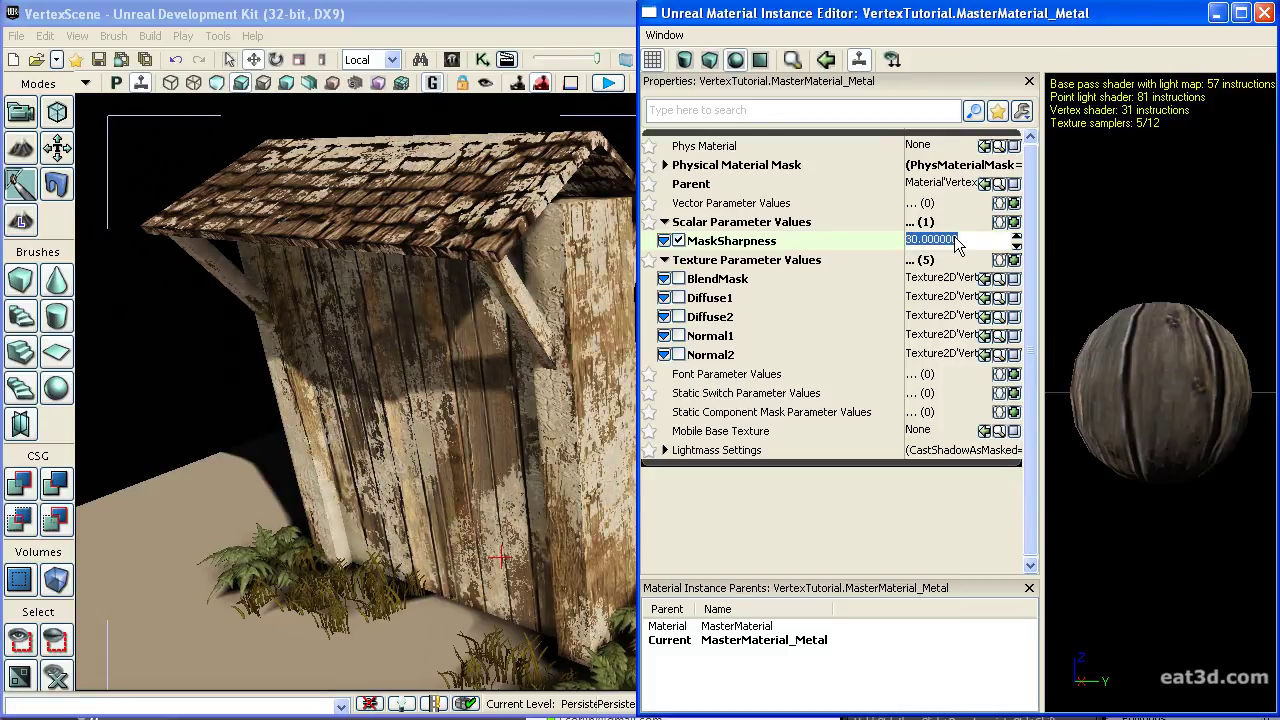
pyautogui.write('20')
# Override Diffuse1 with the metal_D texture and Normal1 with metal_N in the material instance
pyautogui.click(680, 298)
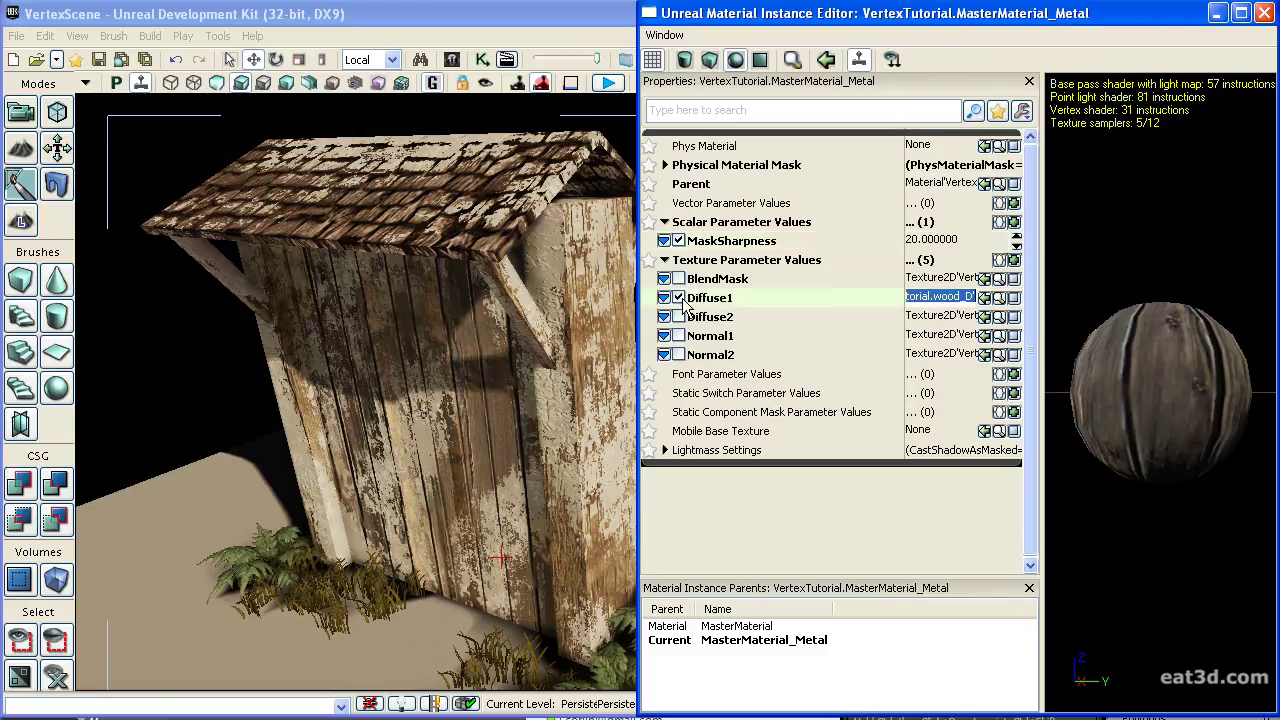
pyautogui.hotkey('alt', 'Tab')
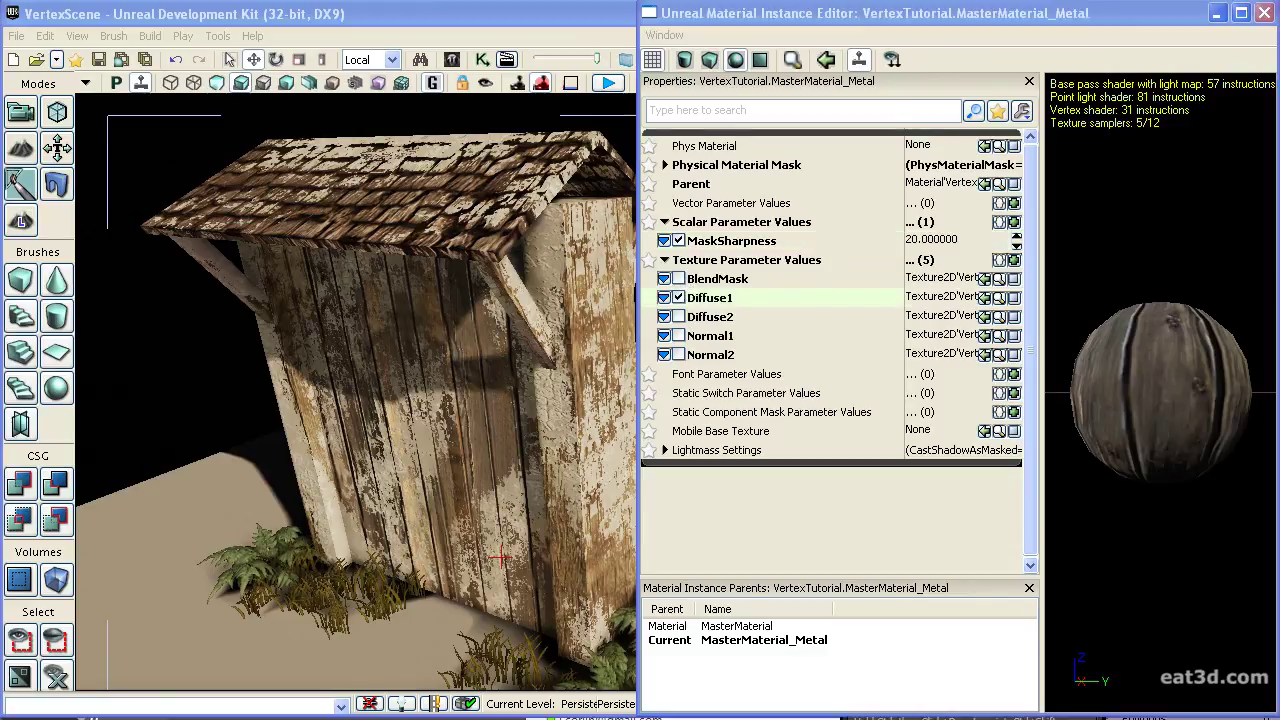
pyautogui.click(986, 298)
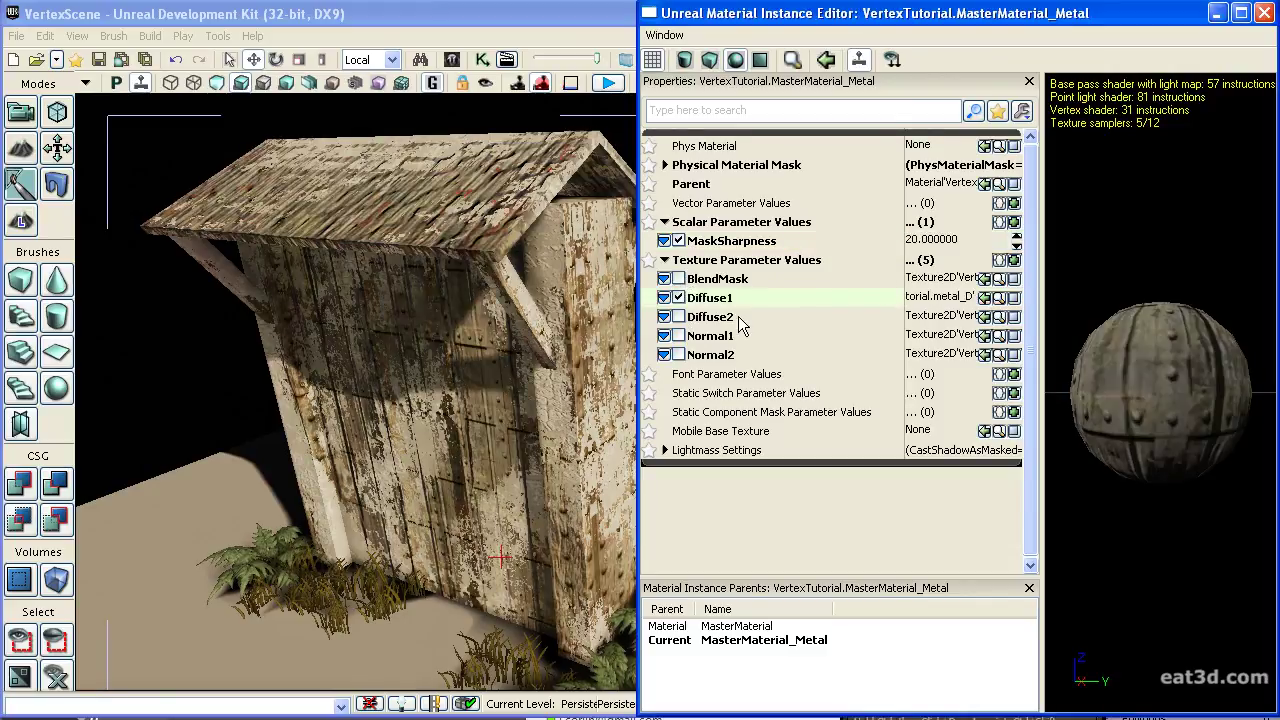
pyautogui.click(680, 336)
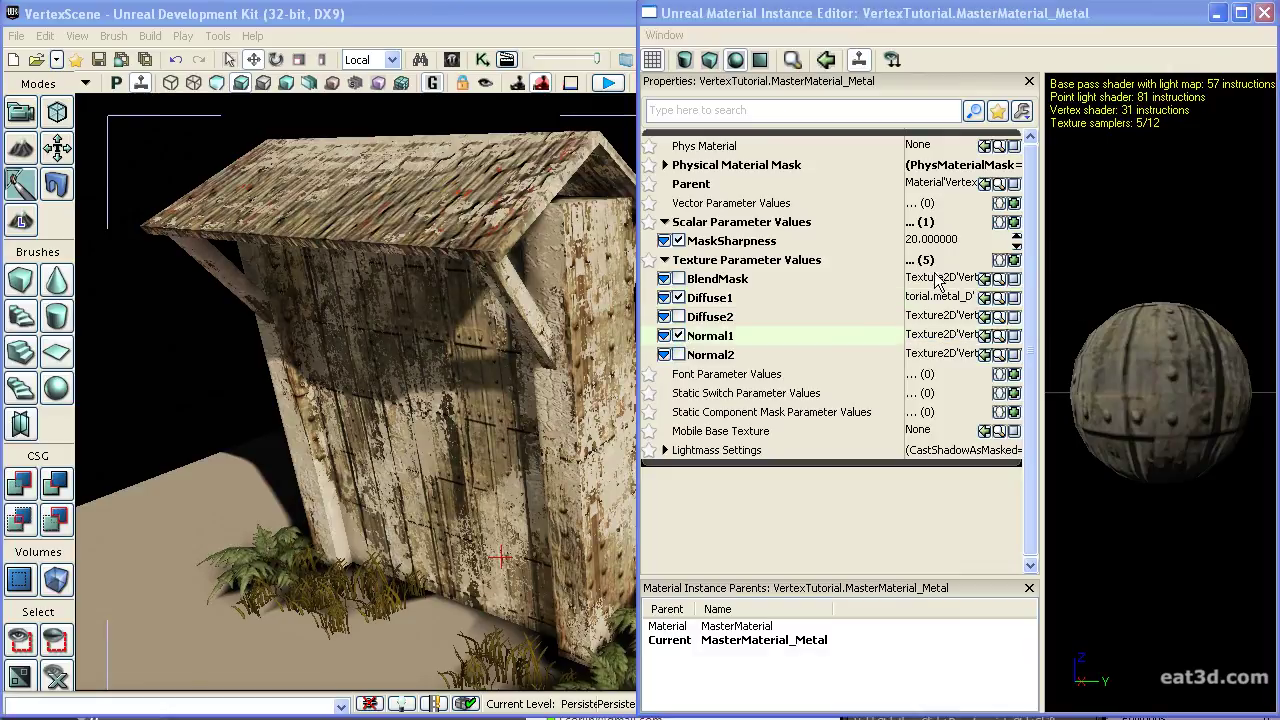
pyautogui.click(987, 337)
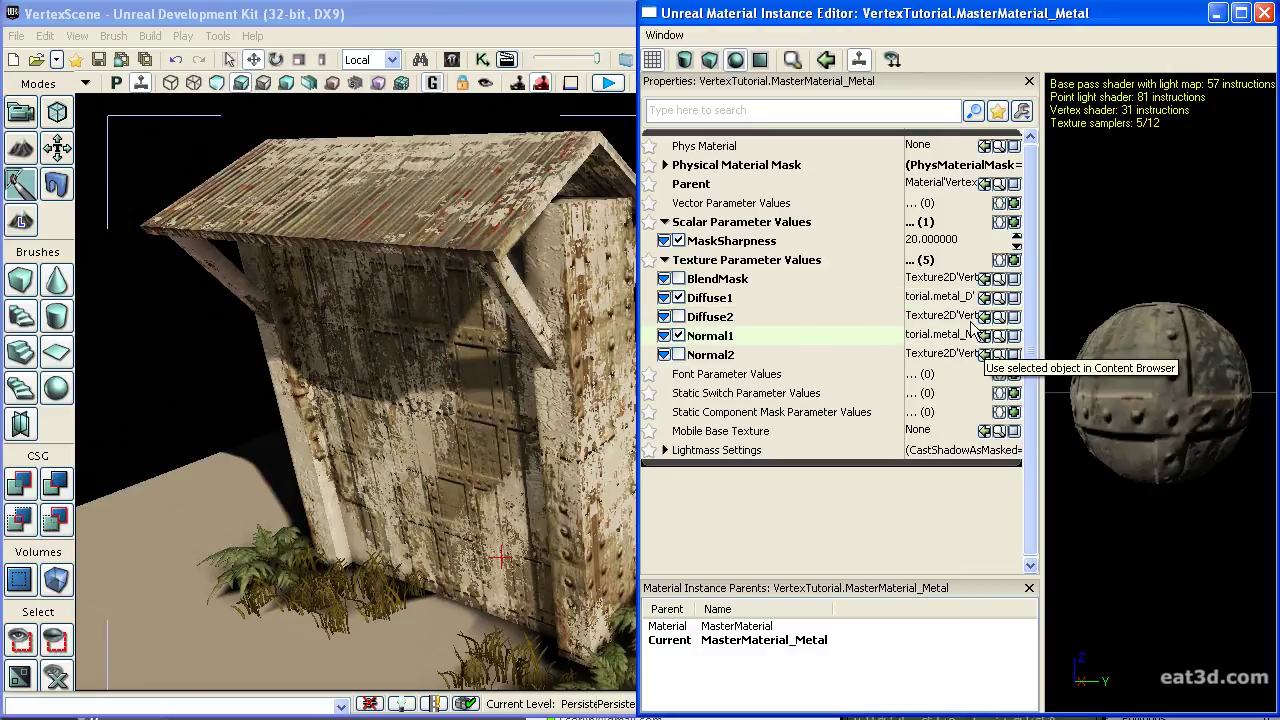
# Override BlendMask with the metal_M texture and inspect the blend on the shed's front wall up close
pyautogui.click(679, 279)
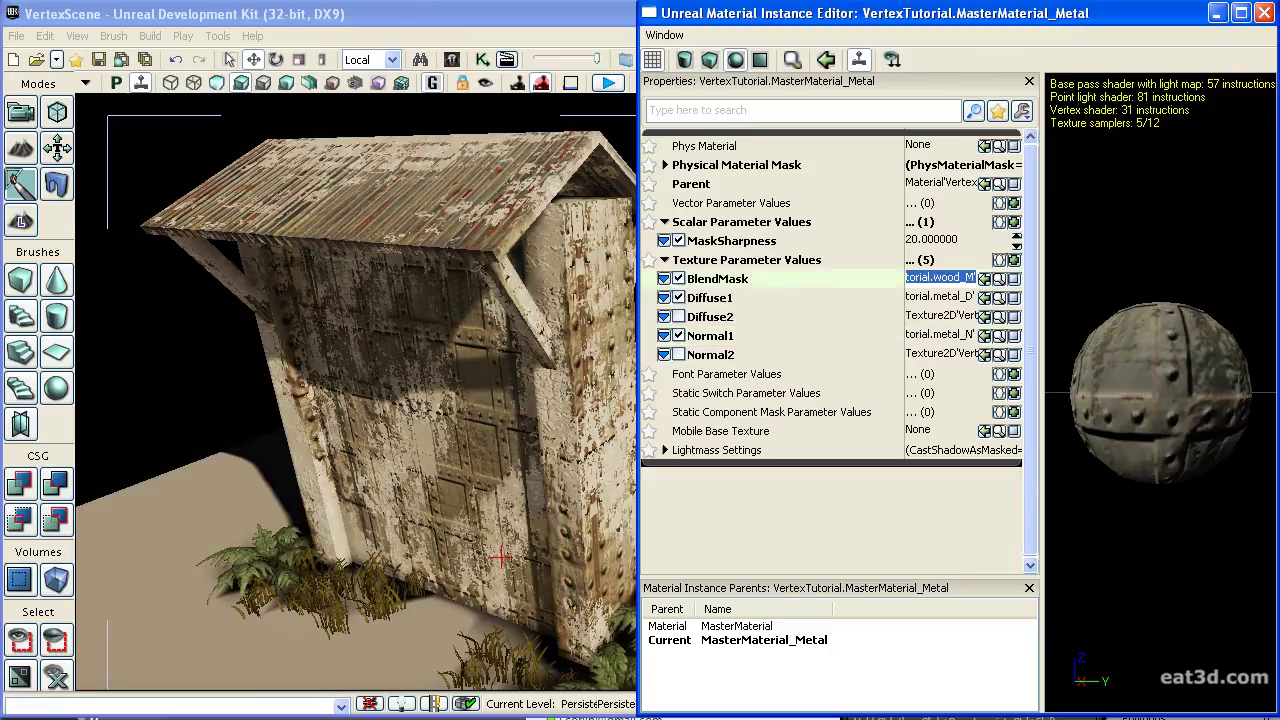
pyautogui.click(984, 280)
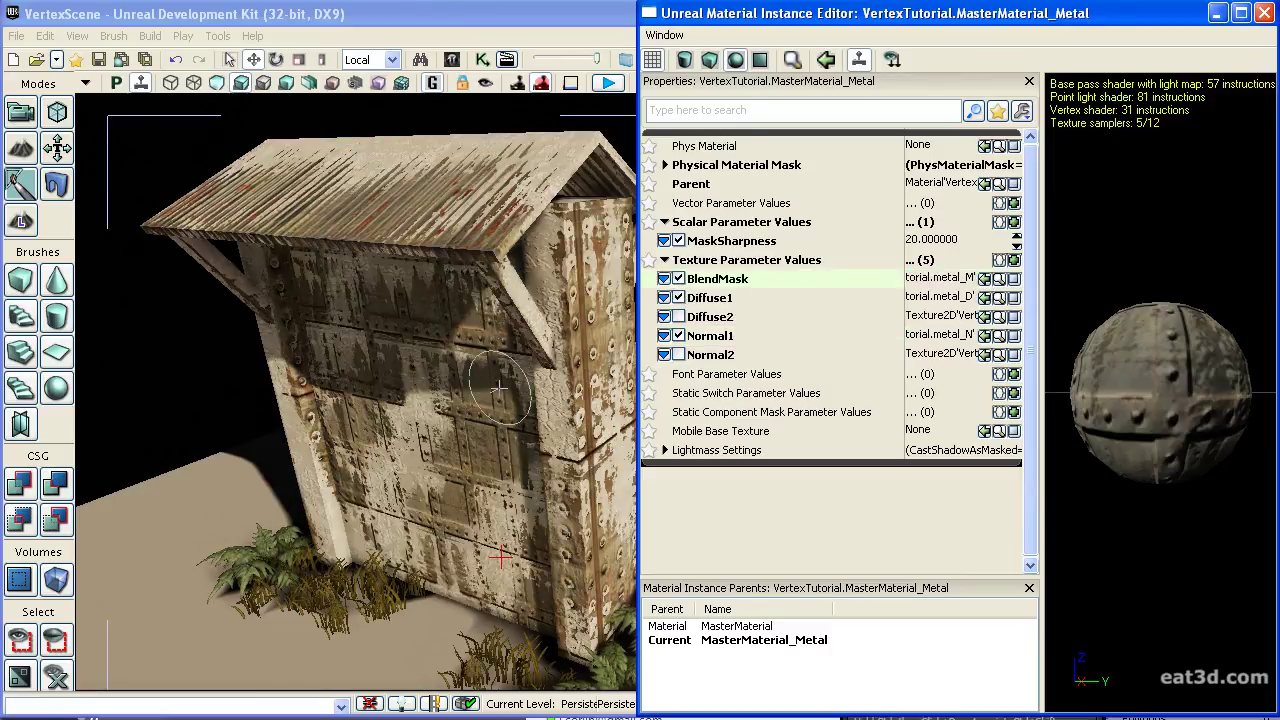
pyautogui.moveTo(502, 392); pyautogui.dragTo(460, 385, button='right')
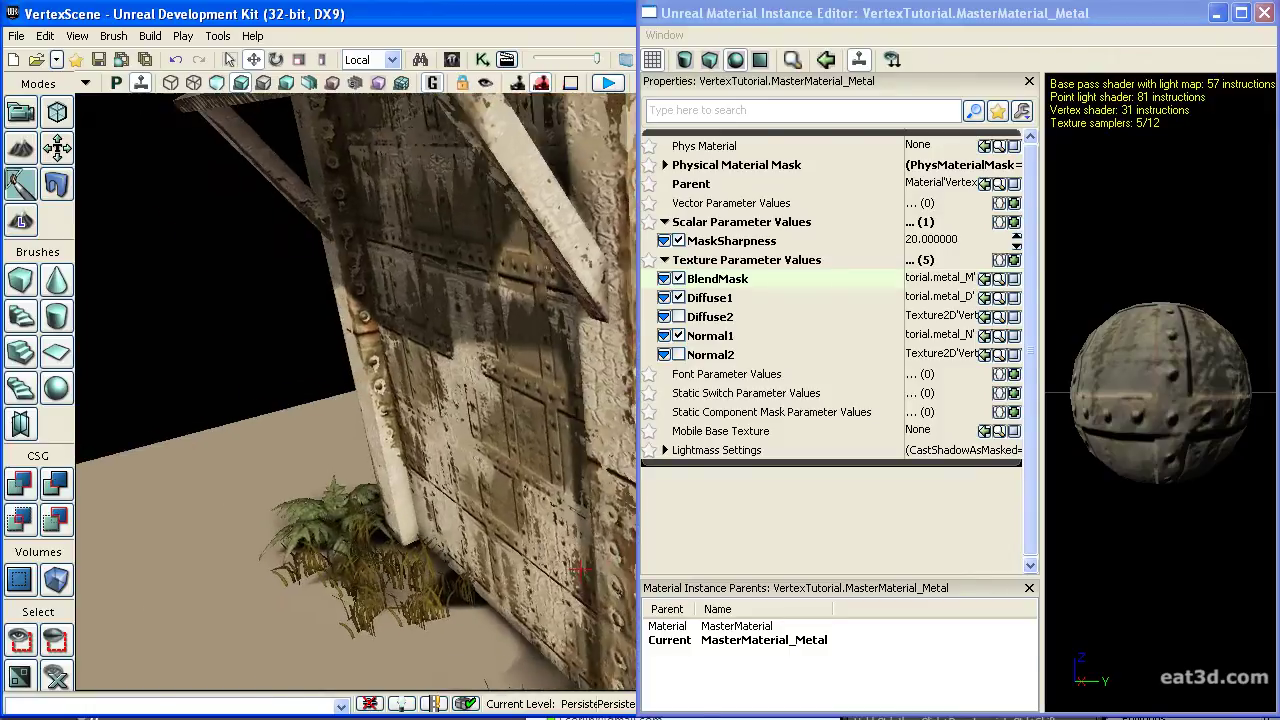
pyautogui.moveTo(583, 571); pyautogui.dragTo(493, 588, button='right')
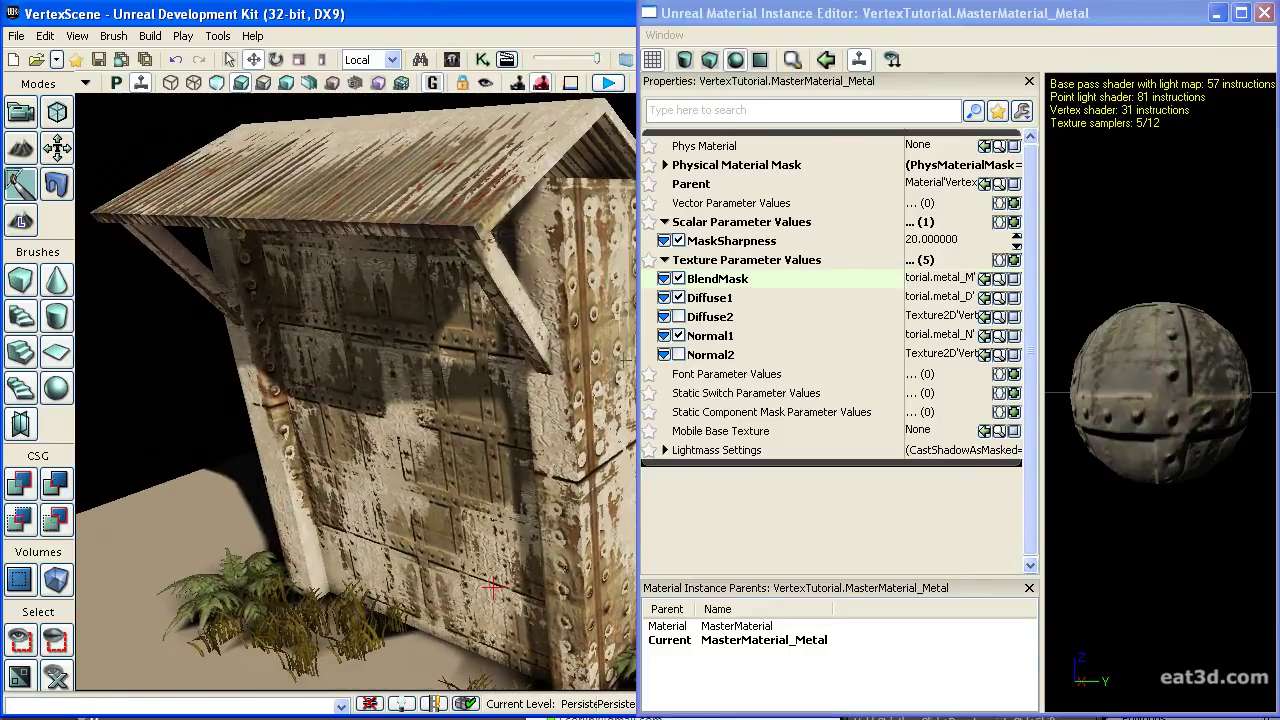
# Override Diffuse2 with the Rust_D texture and Normal2 with Rust_N in the material instance
pyautogui.click(679, 317)
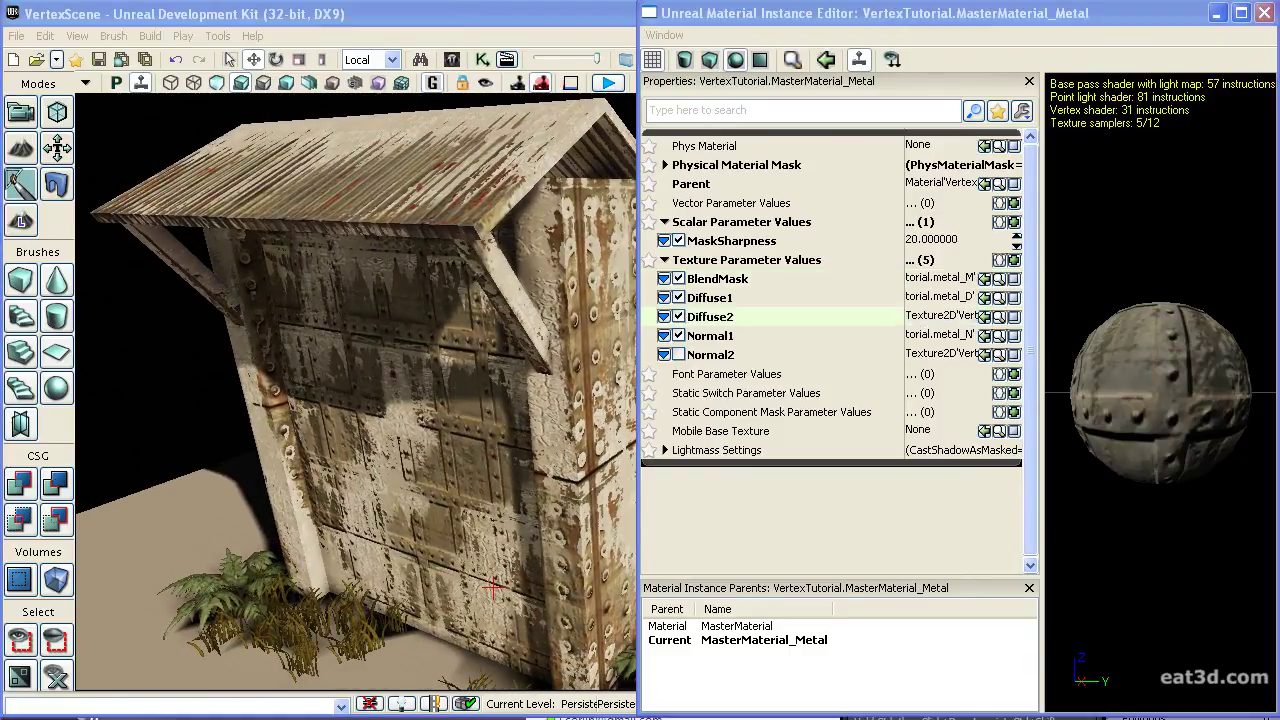
pyautogui.click(985, 317)
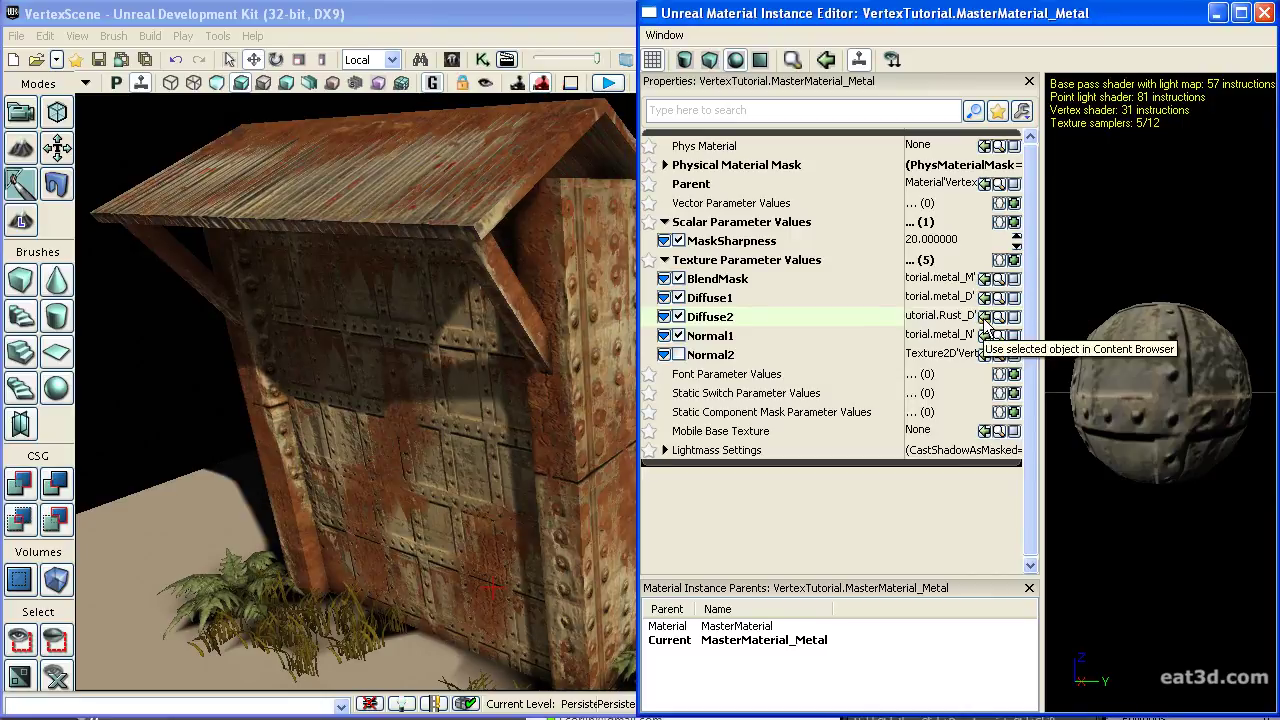
pyautogui.click(684, 355)
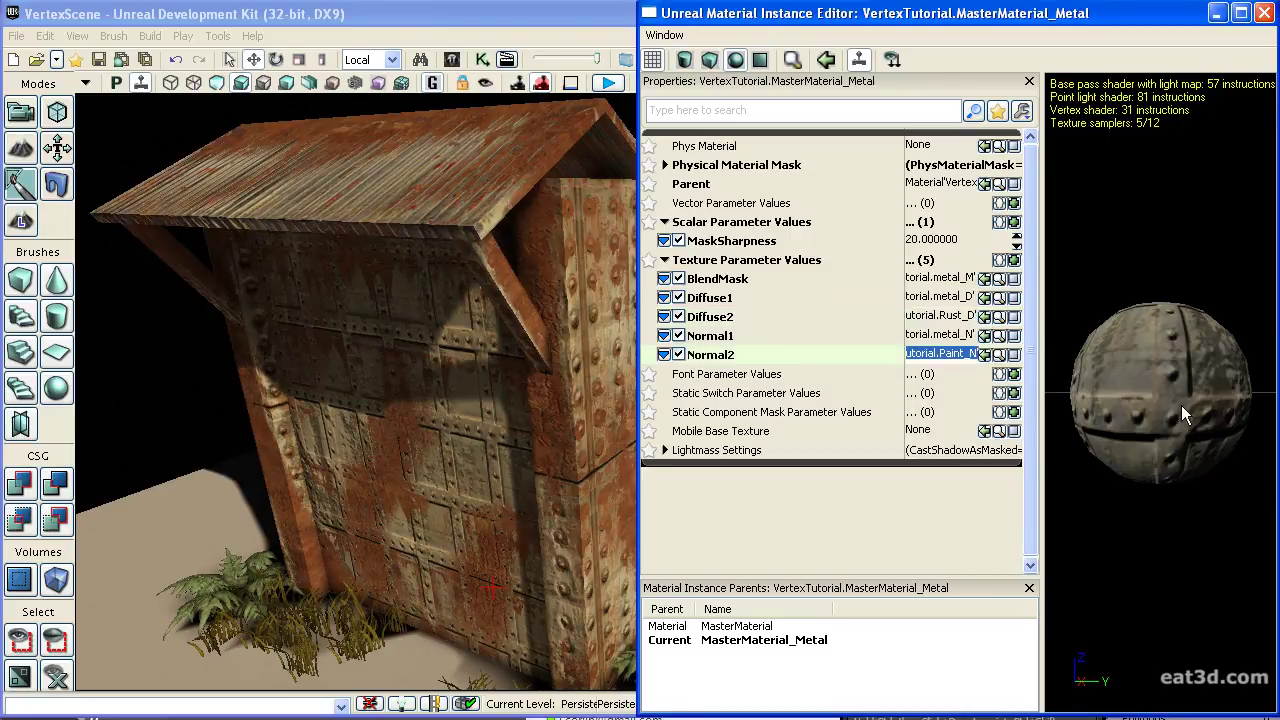
pyautogui.click(985, 354)
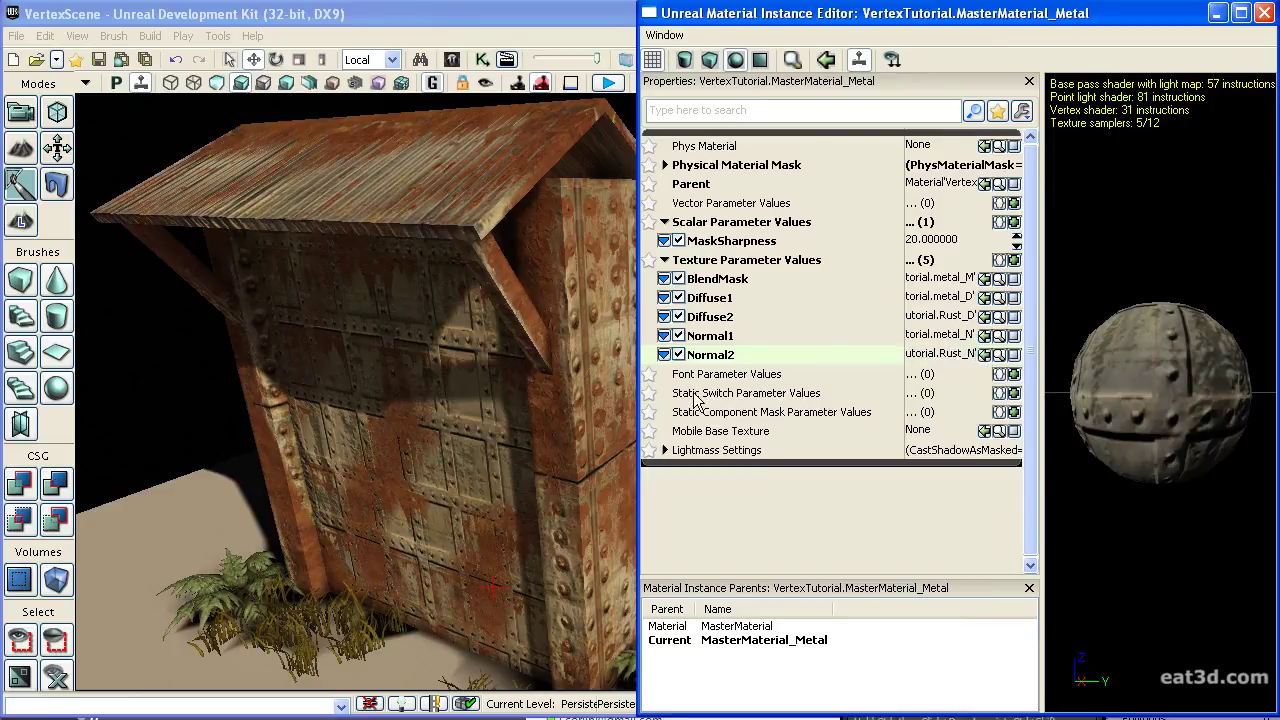
# Inspect the rusted metal shed from the front and narrow side, and close the MasterMaterial_Metal editor
pyautogui.moveTo(368, 458)
pyautogui.mouseDown(button='right')
pyautogui.moveTo(350, 400)
pyautogui.moveTo(345, 440)
pyautogui.moveTo(375, 475)
pyautogui.moveTo(370, 460)
pyautogui.moveTo(325, 450)
pyautogui.moveTo(385, 460)
pyautogui.moveTo(365, 465)
pyautogui.moveTo(340, 430)
pyautogui.mouseUp(button='right')
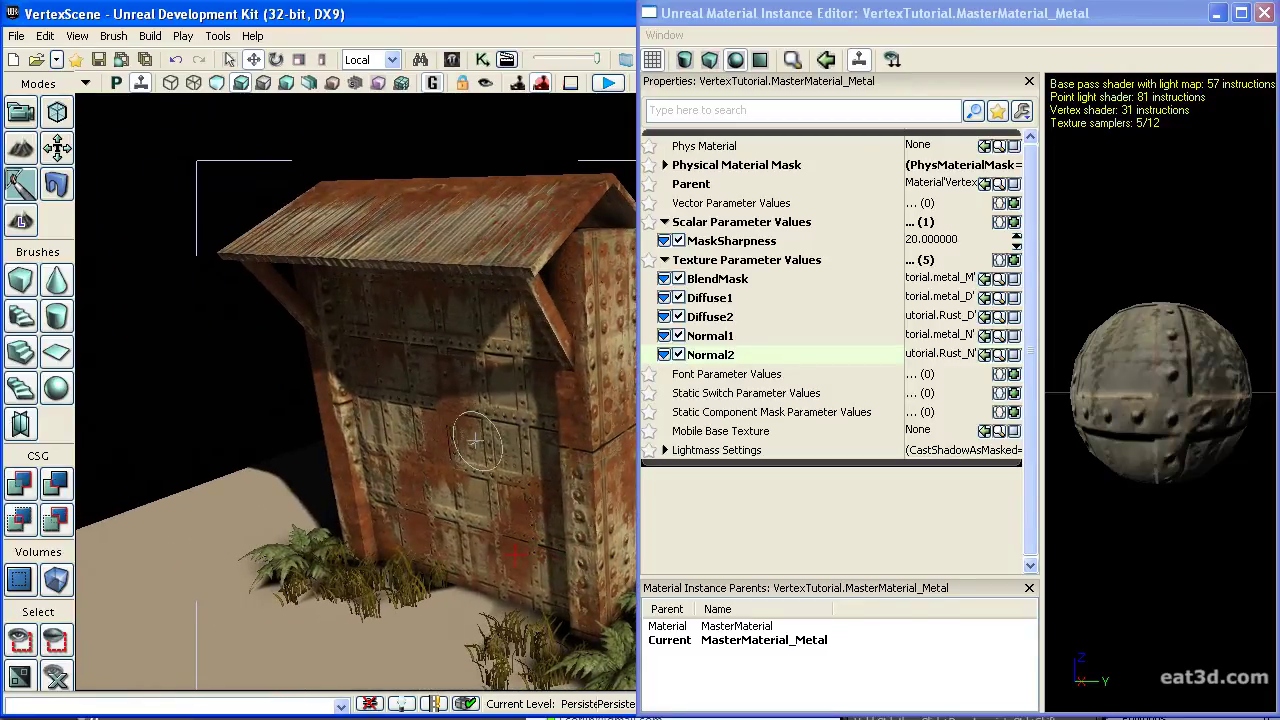
pyautogui.moveTo(465, 436)
pyautogui.keyDown('ctrl'); pyautogui.mouseDown()
pyautogui.moveTo(456, 421)
pyautogui.moveTo(505, 437)
pyautogui.moveTo(475, 437)
pyautogui.mouseUp(); pyautogui.keyUp('ctrl')
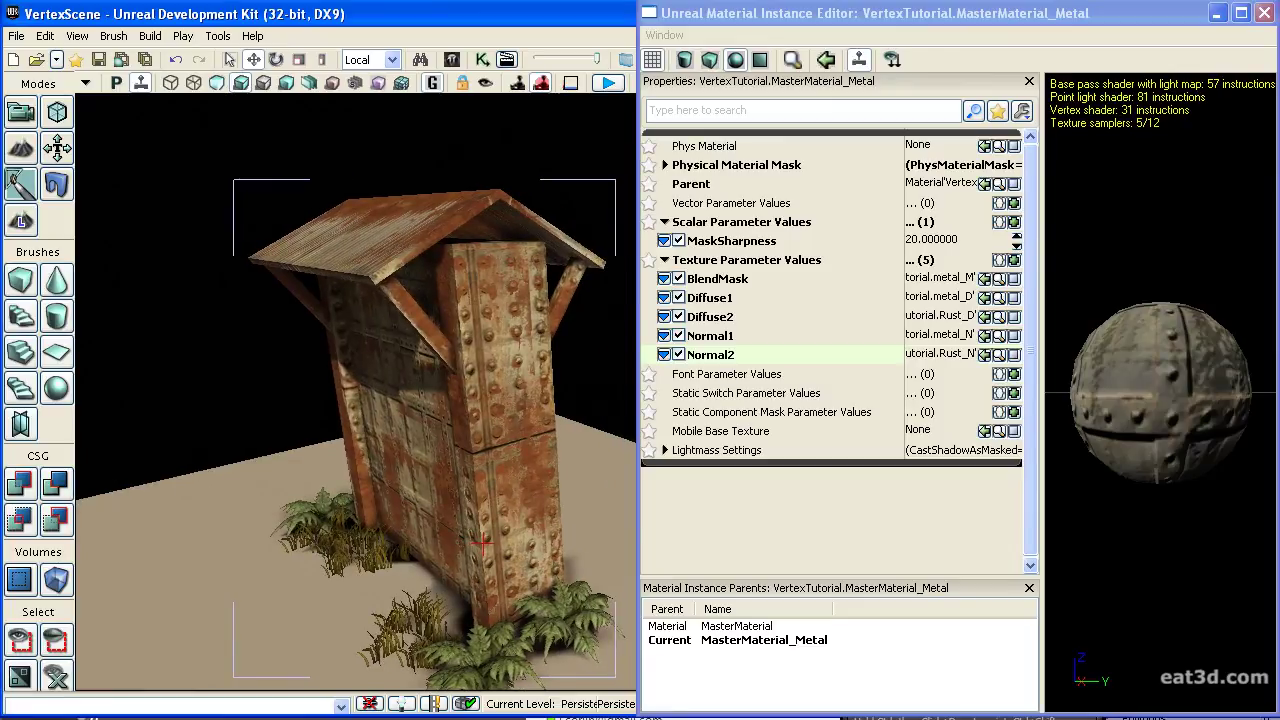
pyautogui.moveTo(782, 18); pyautogui.dragTo(766, 17)
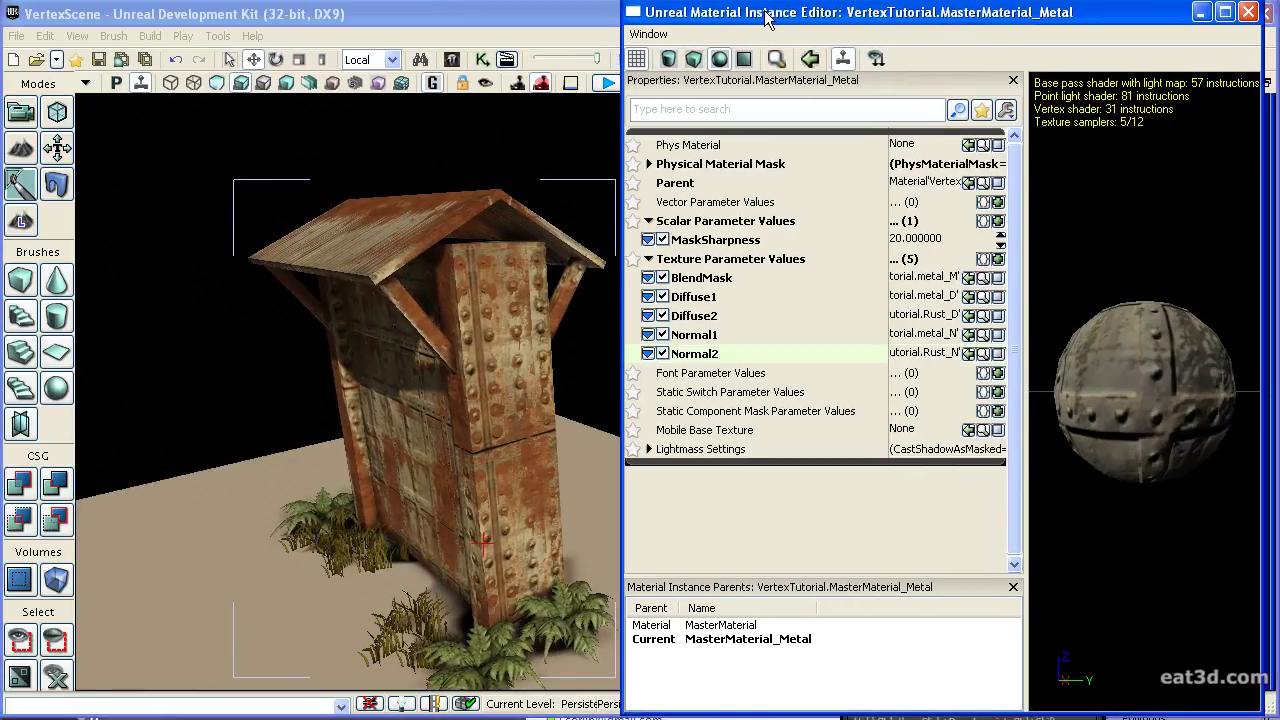
pyautogui.click(1248, 12)
# Touch up the vertex colors on the metal shed's front wall, painting near the lower corner and erasing higher up
pyautogui.moveTo(683, 319); pyautogui.dragTo(724, 305)
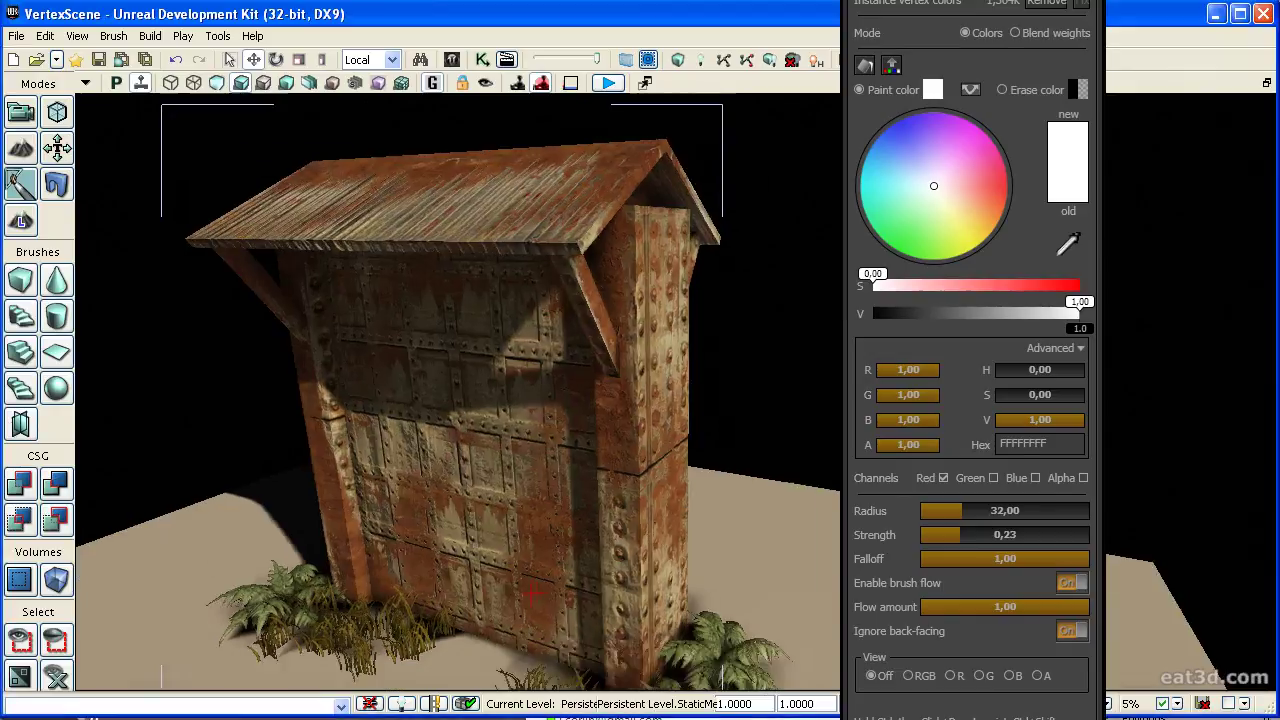
pyautogui.moveTo(514, 409)
pyautogui.mouseDown(button='right')
pyautogui.moveTo(540, 409)
pyautogui.moveTo(538, 398)
pyautogui.moveTo(514, 409)
pyautogui.mouseUp(button='right')
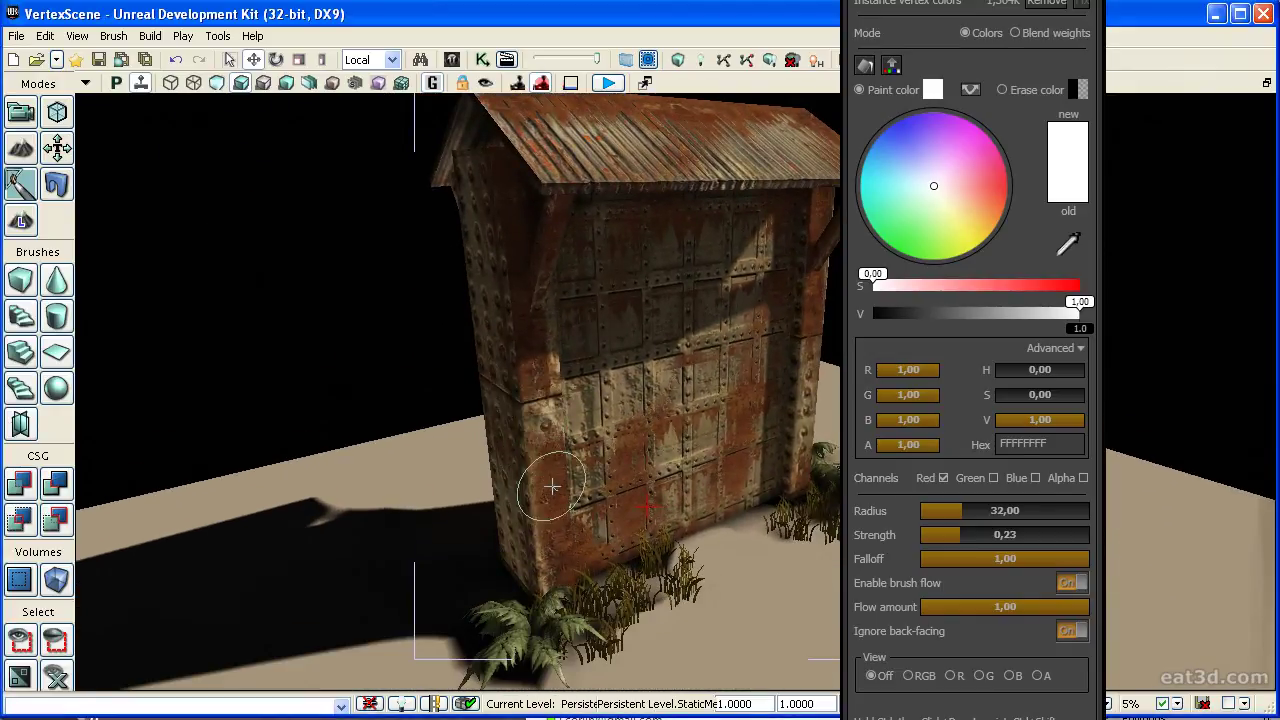
pyautogui.keyDown('ctrl'); pyautogui.moveTo(566, 508); pyautogui.dragTo(569, 558); pyautogui.keyUp('ctrl')
pyautogui.keyDown('ctrl'); pyautogui.keyDown('shift'); pyautogui.moveTo(607, 370); pyautogui.dragTo(613, 379); pyautogui.keyUp('shift'); pyautogui.keyUp('ctrl')
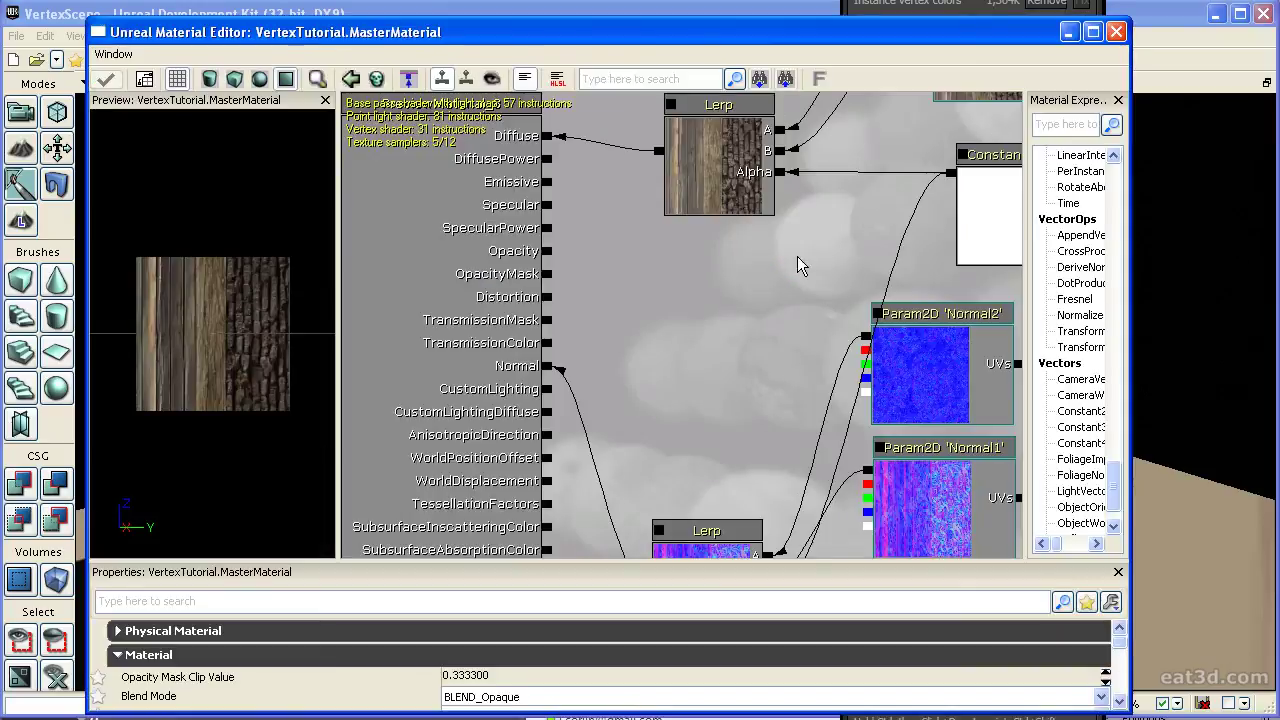
# Create a second Add node in the MasterMaterial graph and place it above the existing Add node
pyautogui.scroll(-3, 797, 256)
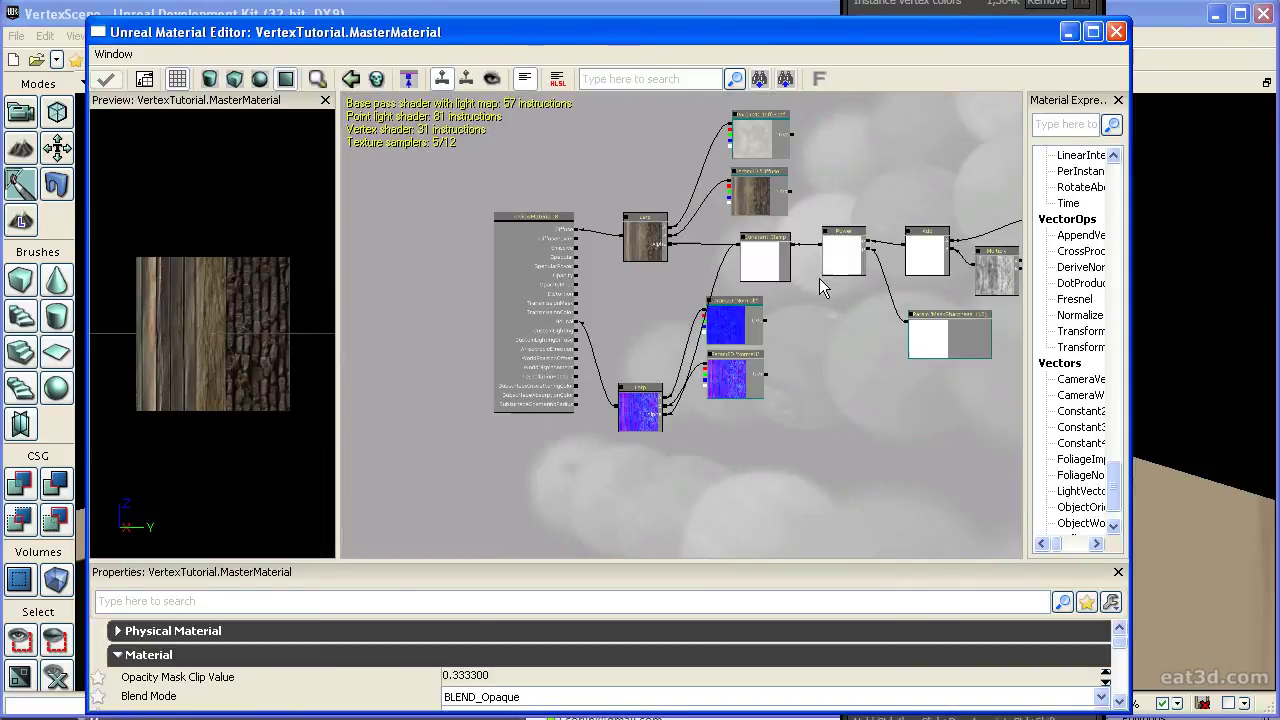
pyautogui.scroll(5, 819, 280)
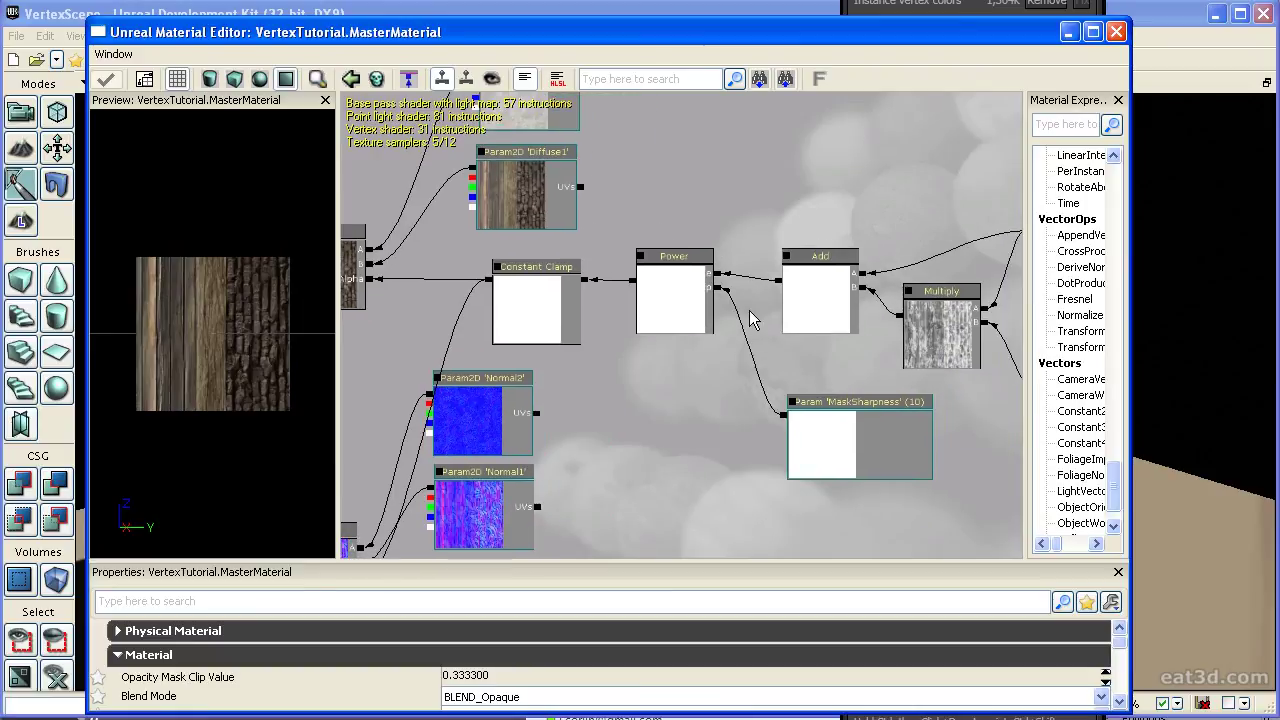
pyautogui.click(788, 305)
pyautogui.hotkey('ctrl', 'w')
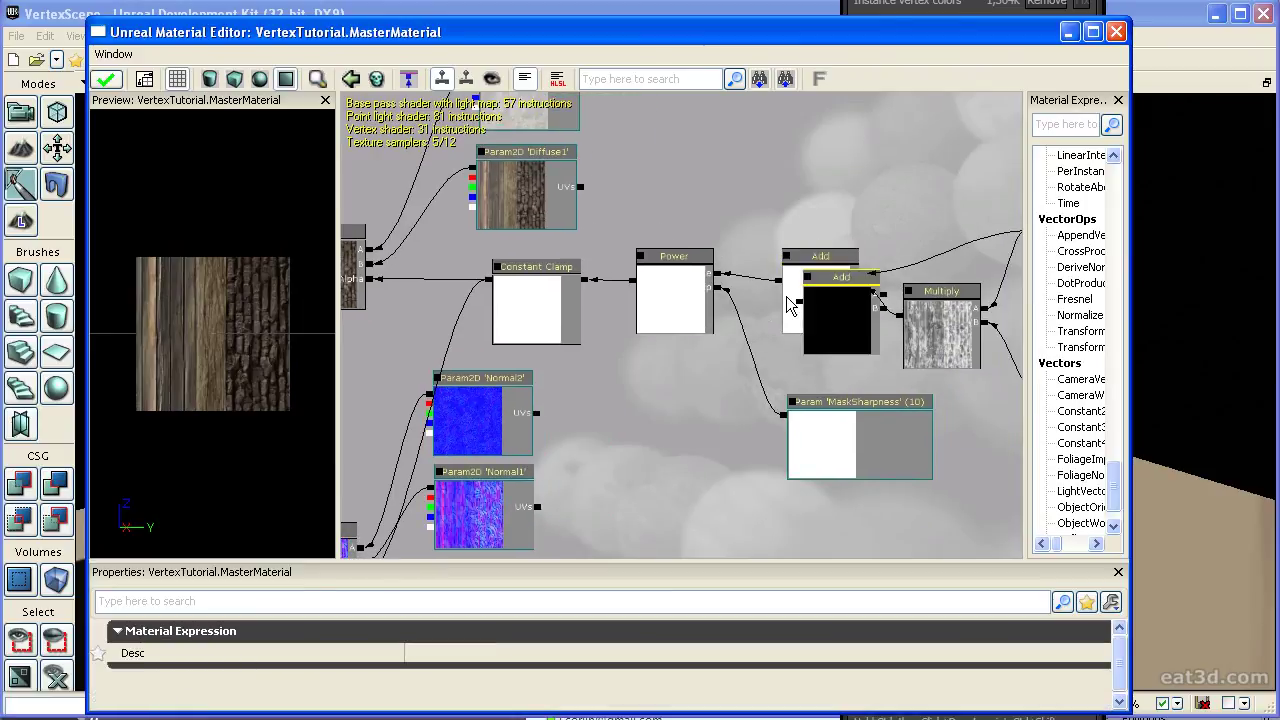
pyautogui.keyDown('ctrl'); pyautogui.moveTo(815, 294); pyautogui.dragTo(755, 174); pyautogui.keyUp('ctrl')
pyautogui.moveTo(836, 190); pyautogui.dragTo(767, 230)
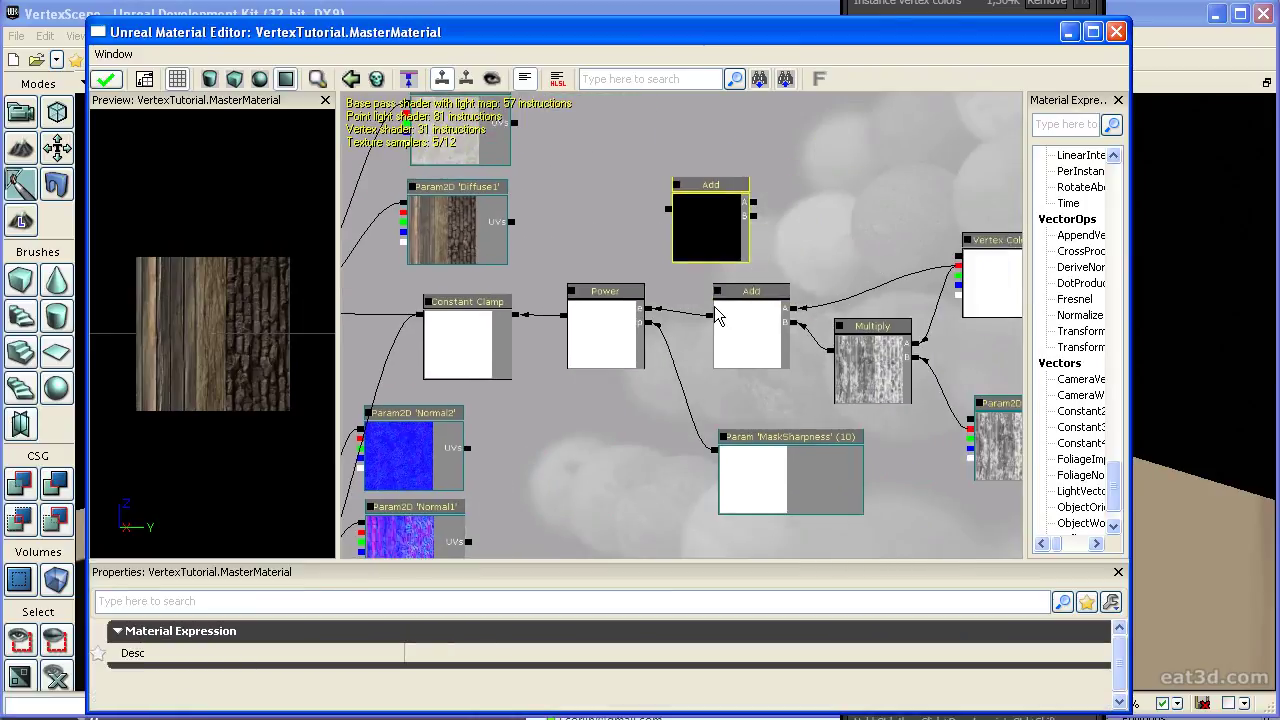
# Move the connected Add, Multiply, BlendMask and Vertex Color nodes together away from the Power node to make room
pyautogui.scroll(-4, 745, 320)
pyautogui.click(745, 318)
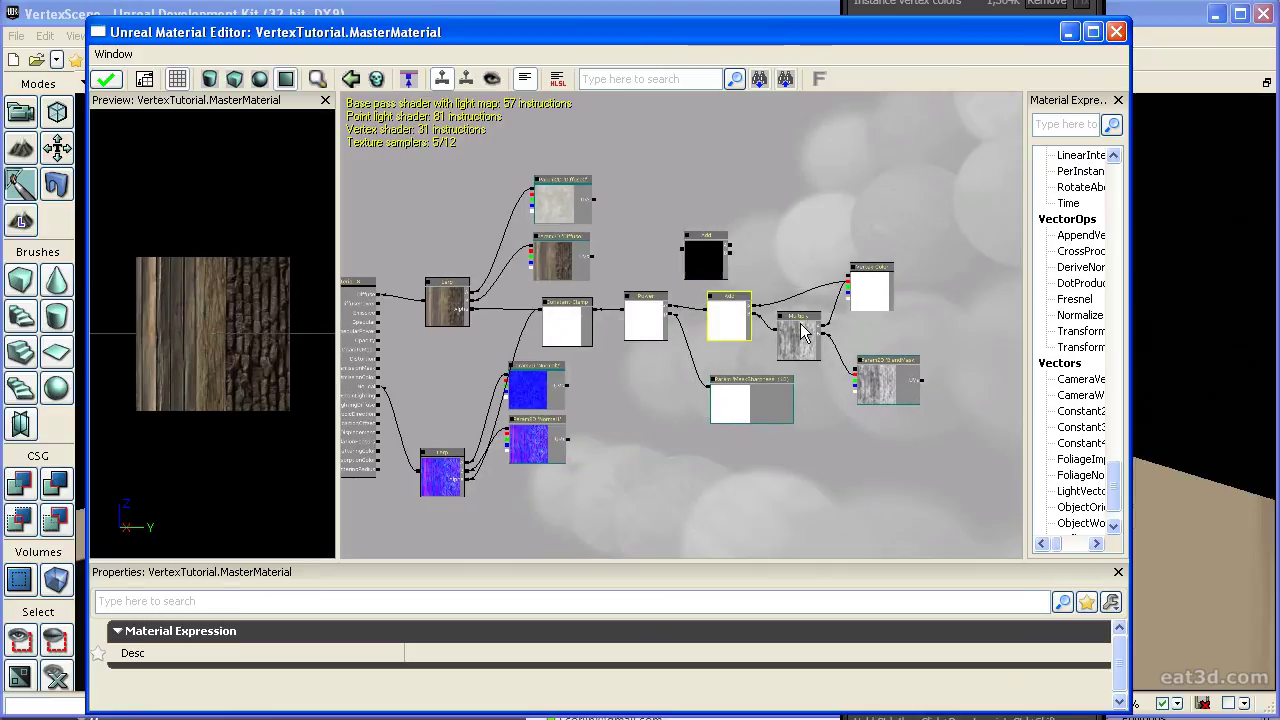
pyautogui.keyDown('ctrl'); pyautogui.click(798, 332); pyautogui.keyUp('ctrl')
pyautogui.keyDown('ctrl'); pyautogui.click(874, 380); pyautogui.keyUp('ctrl')
pyautogui.keyDown('ctrl'); pyautogui.click(861, 310); pyautogui.keyUp('ctrl')
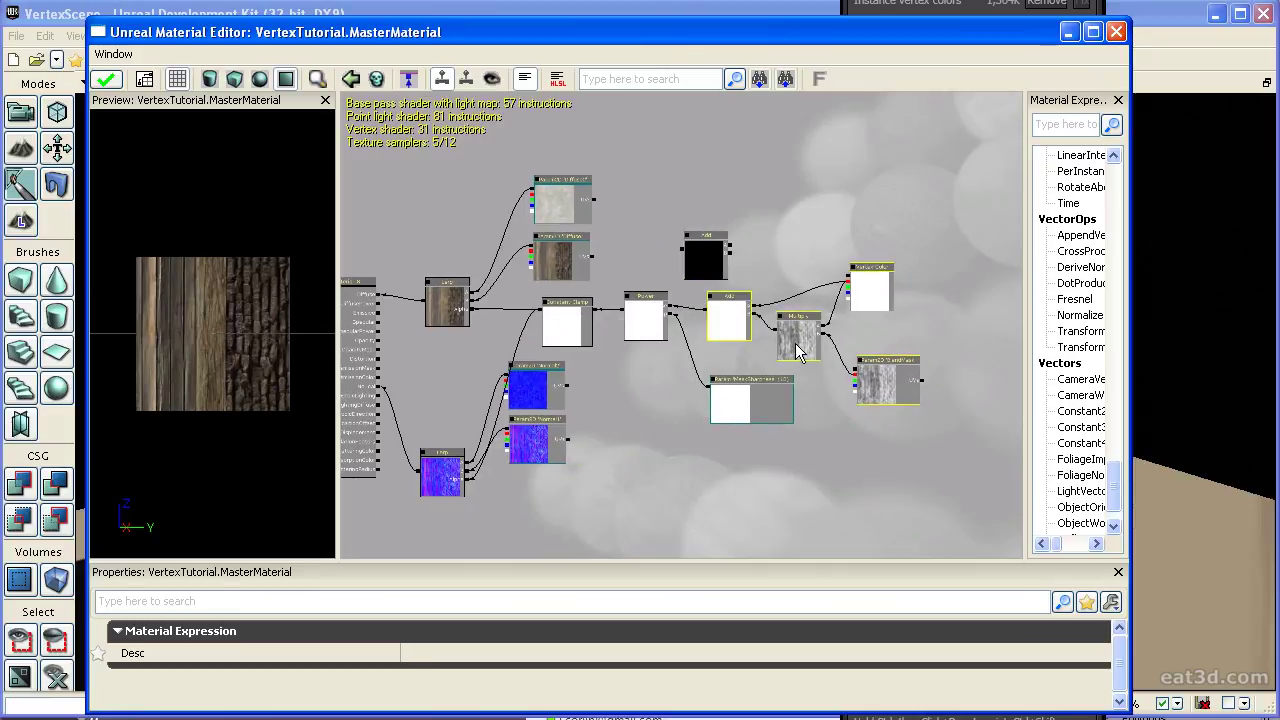
pyautogui.keyDown('ctrl'); pyautogui.moveTo(796, 344); pyautogui.dragTo(874, 337); pyautogui.keyUp('ctrl')
# Duplicate the MaskSharpness parameter node in the MasterMaterial graph and name the copy BlendAdd
pyautogui.click(737, 402)
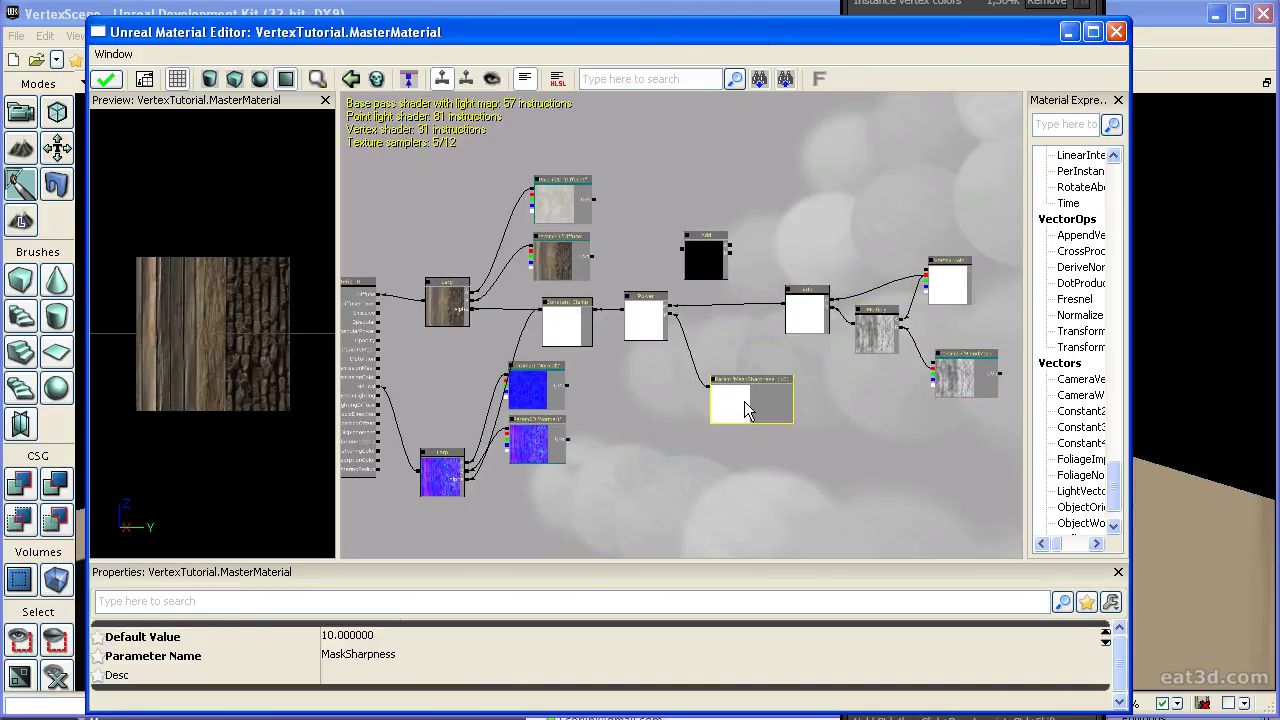
pyautogui.hotkey('ctrl', 'w')
pyautogui.moveTo(749, 409); pyautogui.dragTo(728, 345)
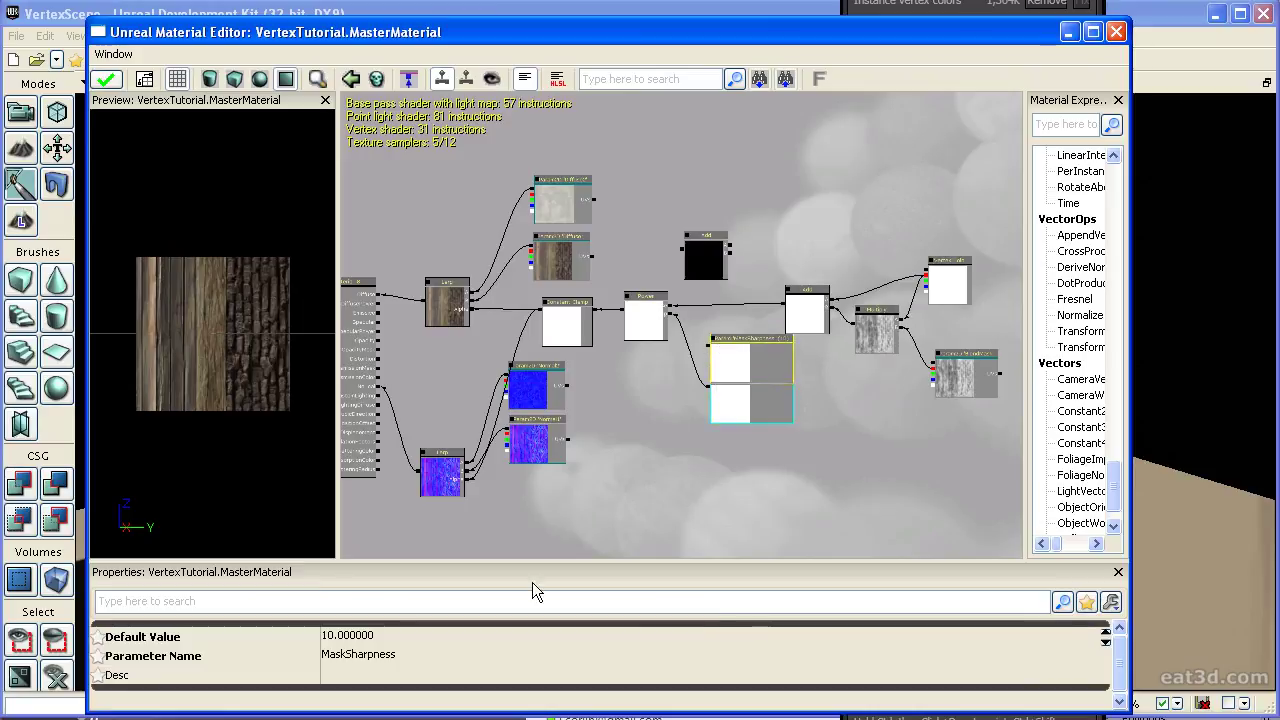
pyautogui.click(415, 655)
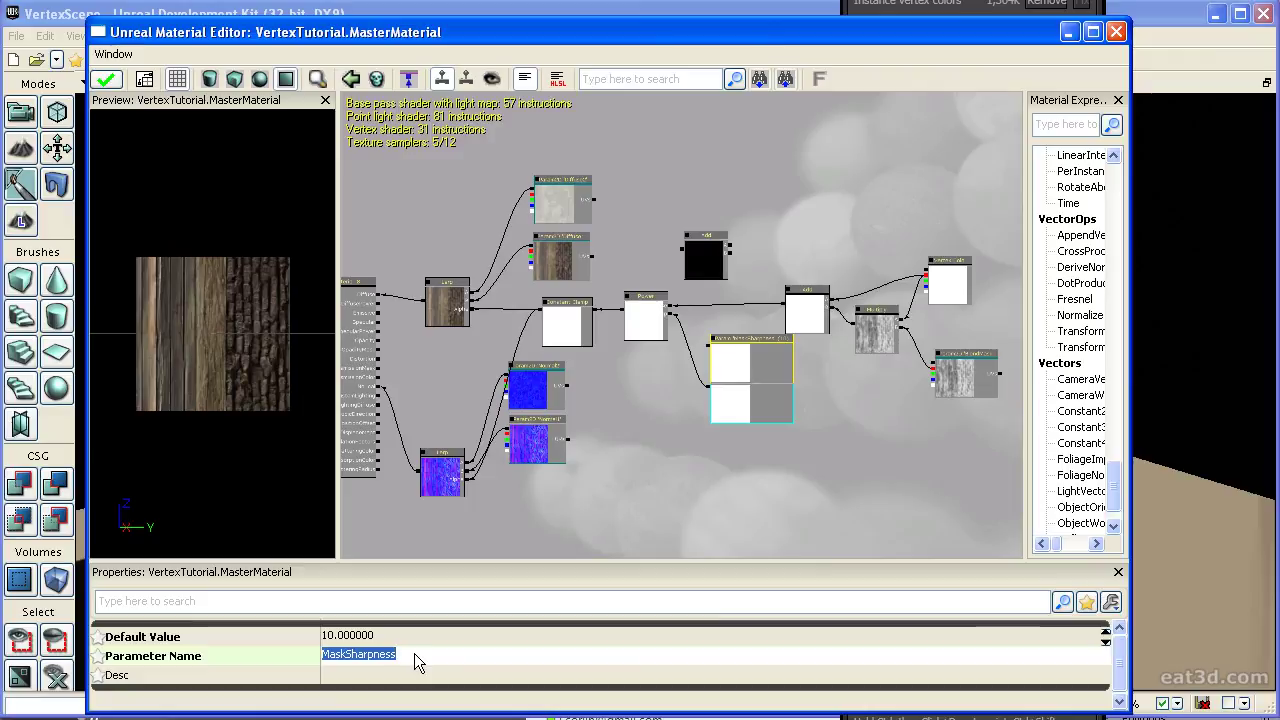
pyautogui.write('BlendAdd')
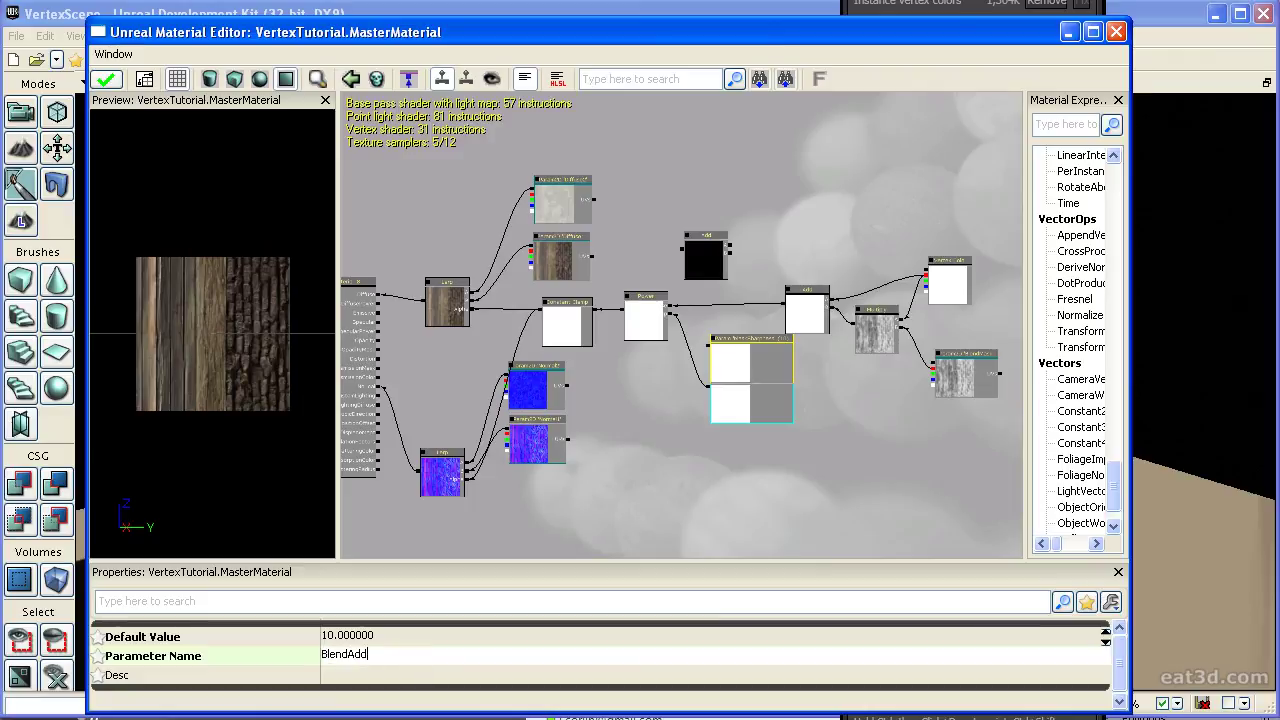
# Set the BlendAdd parameter's default value to 0 and place its node beside the unconnected Add node
pyautogui.click(430, 634)
pyautogui.moveTo(431, 633); pyautogui.dragTo(266, 645)
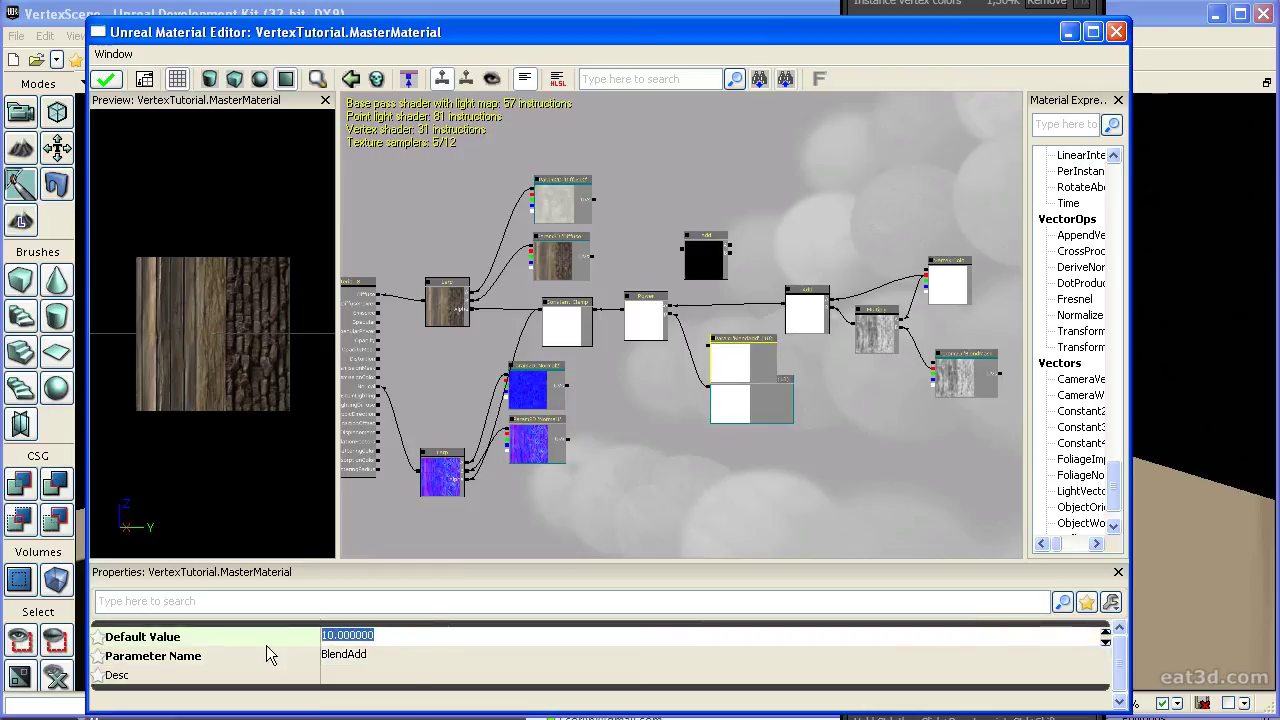
pyautogui.write('0')
pyautogui.press('Return')
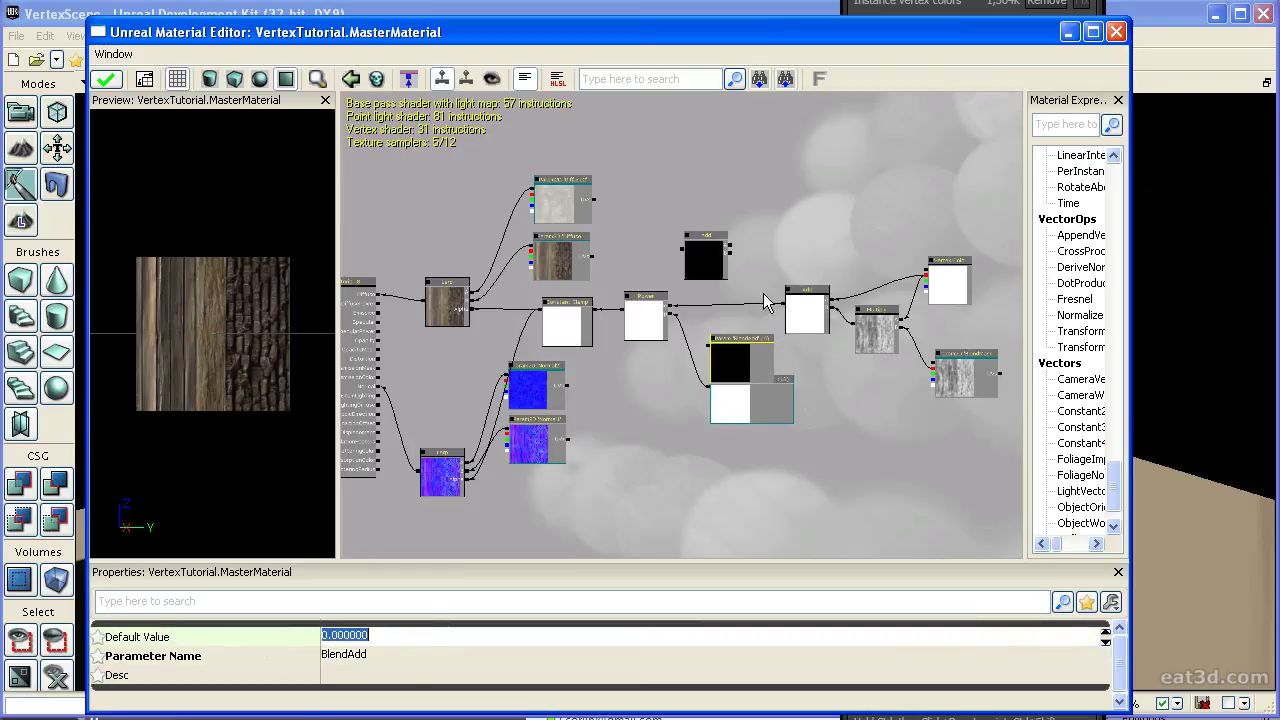
pyautogui.click(736, 356)
pyautogui.keyDown('ctrl'); pyautogui.moveTo(736, 355); pyautogui.dragTo(772, 236); pyautogui.keyUp('ctrl')
# Feed the existing Add node and BlendAdd into the new Add node, and connect its output to the Power node's base input
pyautogui.scroll(5, 777, 249)
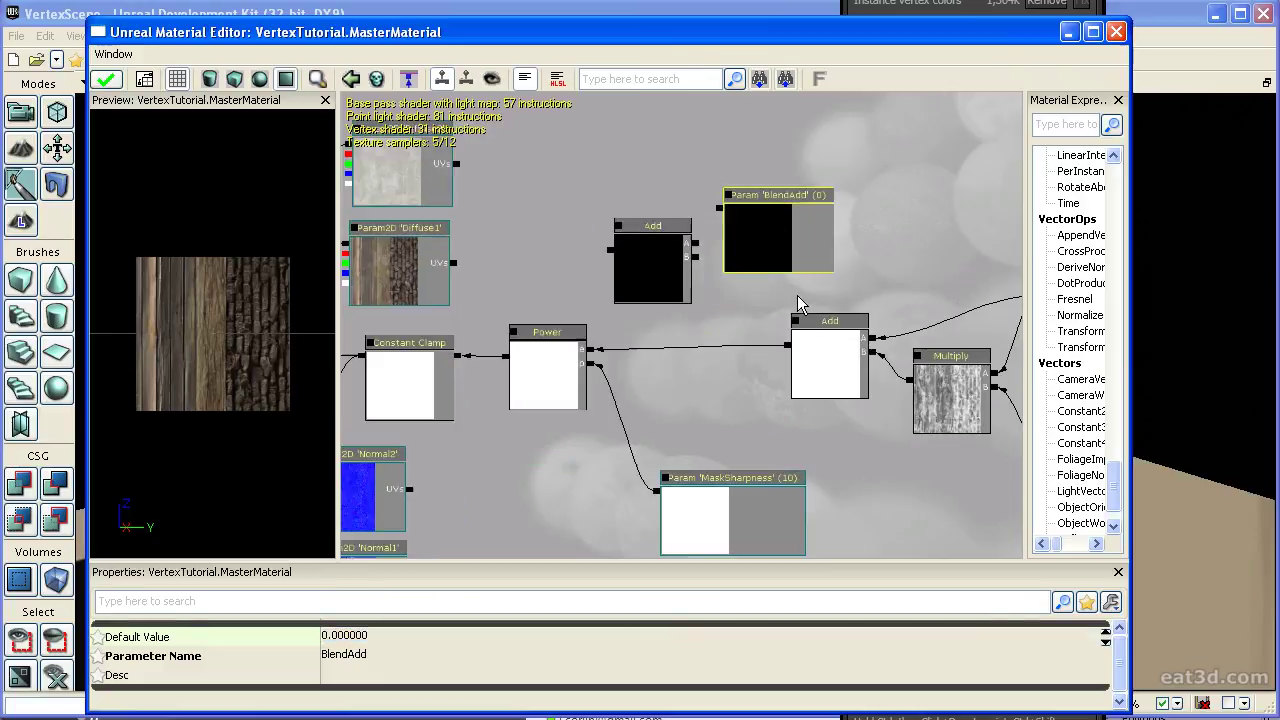
pyautogui.moveTo(788, 346); pyautogui.dragTo(719, 208)
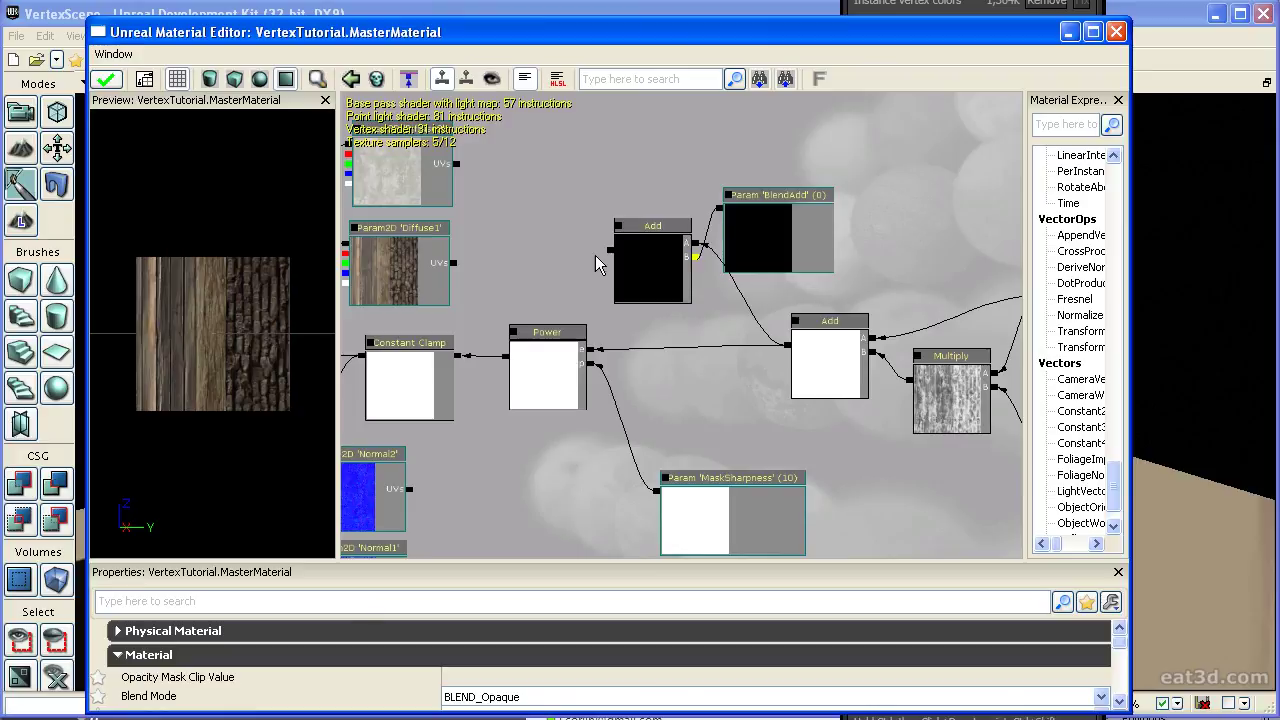
pyautogui.moveTo(609, 250); pyautogui.dragTo(591, 352)
# Apply the changes to MasterMaterial and close its material editor
pyautogui.moveTo(298, 34); pyautogui.dragTo(378, 18)
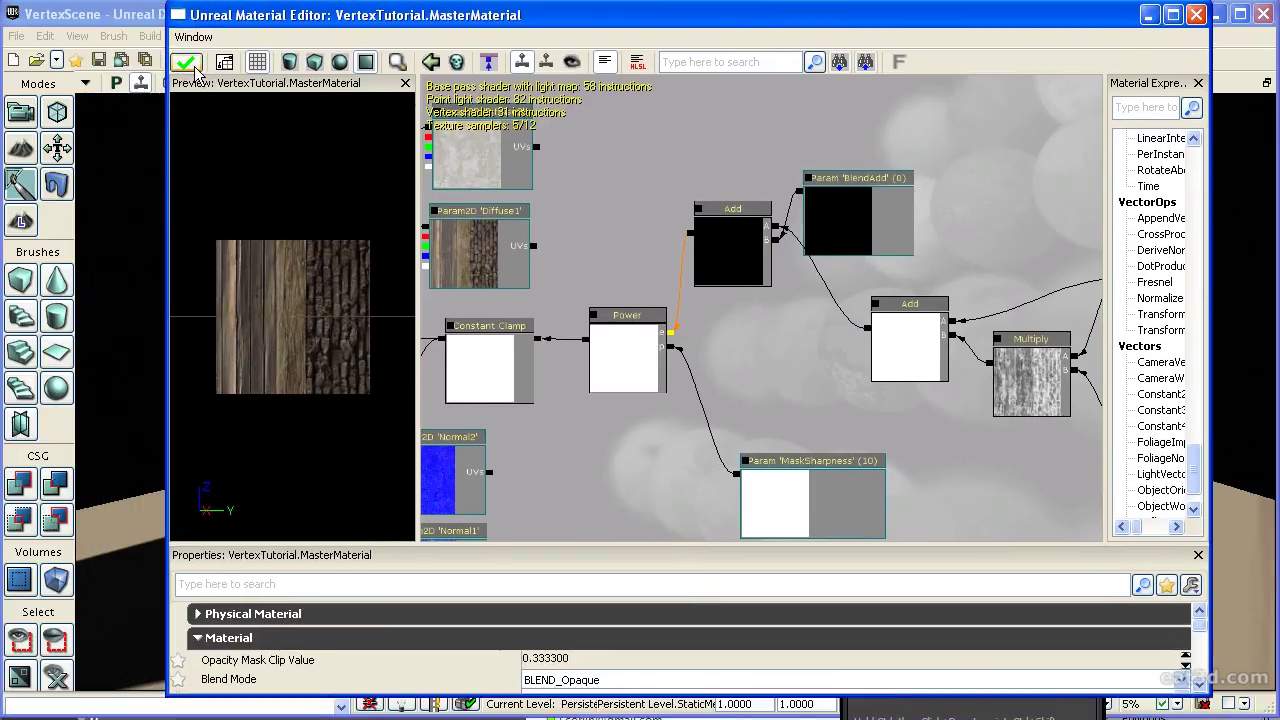
pyautogui.click(195, 70)
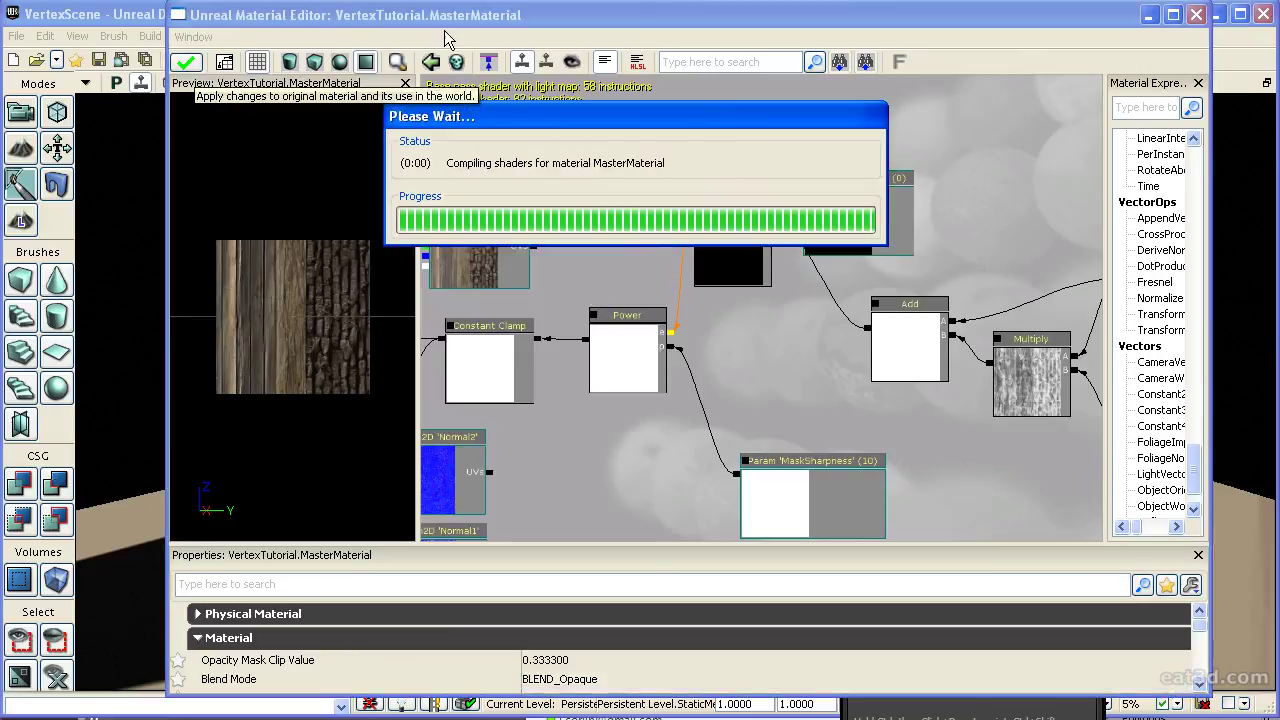
pyautogui.click(1196, 15)
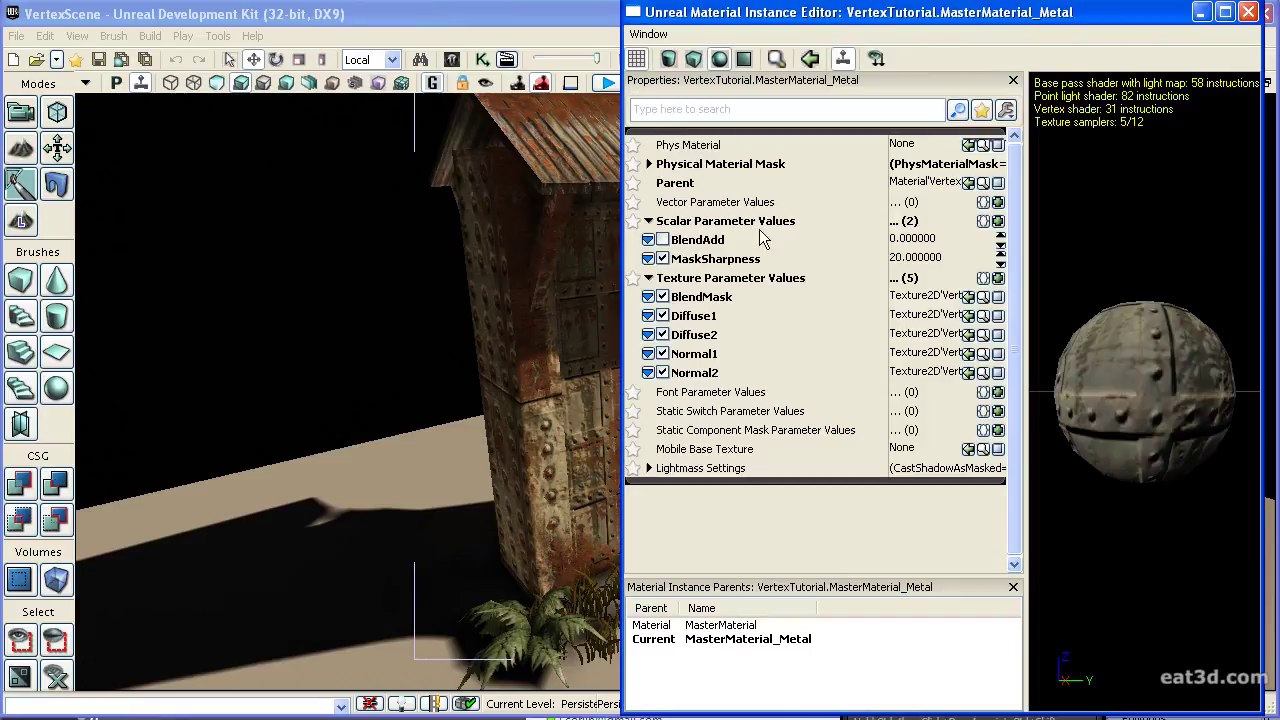
# Enable the BlendAdd override in MasterMaterial_Metal, then move and narrow the instance editor window to uncover the shed
pyautogui.click(692, 248)
pyautogui.moveTo(982, 23); pyautogui.dragTo(361, 21)
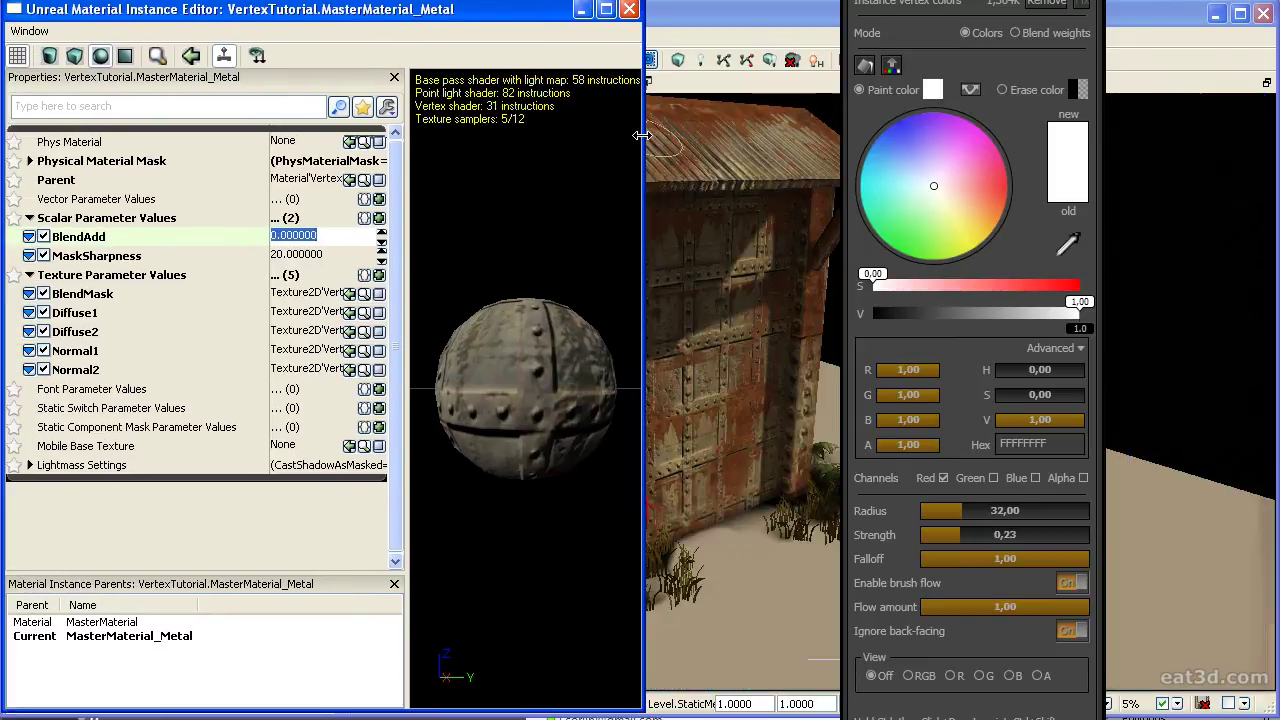
pyautogui.moveTo(642, 140); pyautogui.dragTo(526, 140)
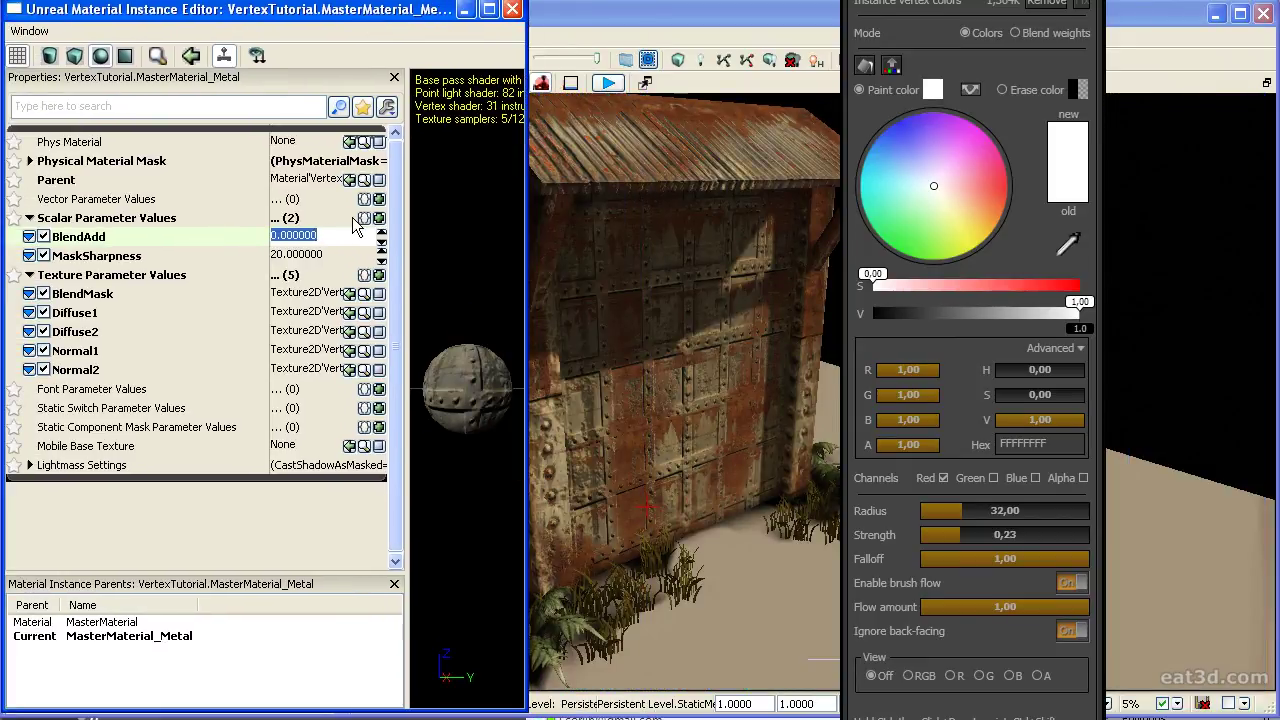
# Try a BlendAdd value of 0.2 on the metal instance and return it to 0
pyautogui.write('0.2')
pyautogui.press('Return')
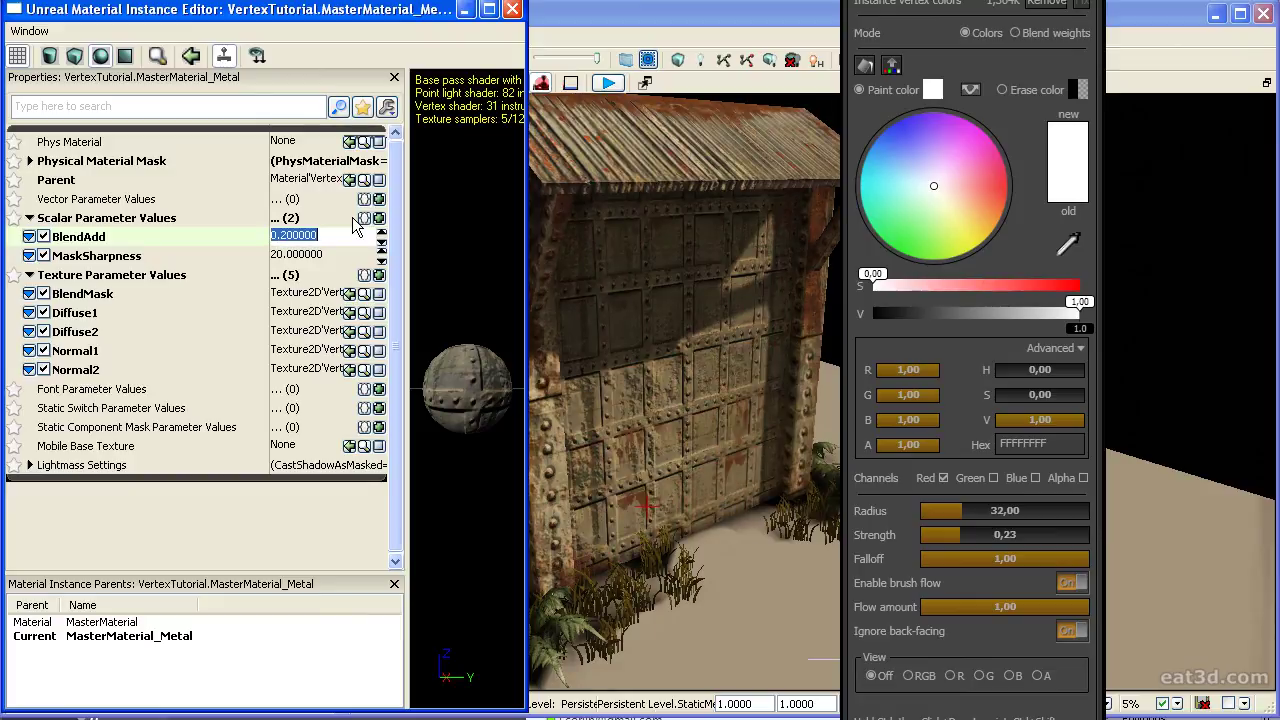
pyautogui.write('0')
pyautogui.press('Return')
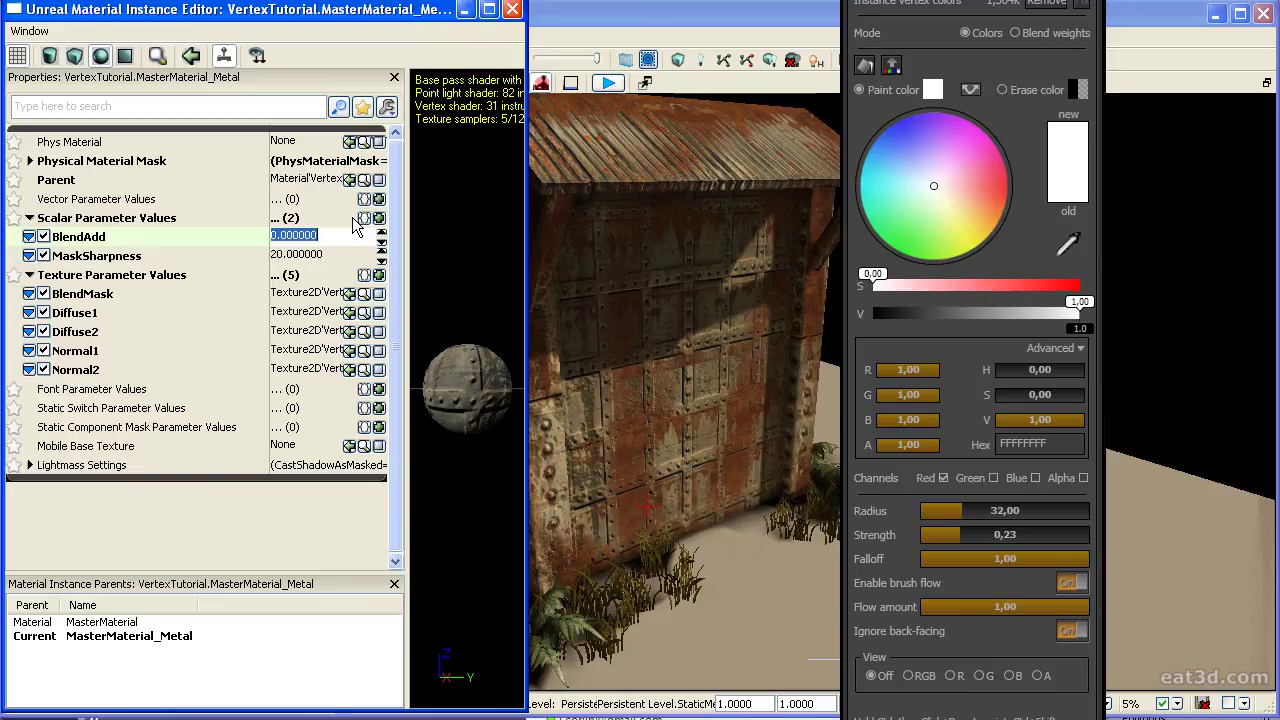
# Try BlendAdd values of -0.1 and -0.05 on the metal instance and set it back to 0
pyautogui.write('-0.1')
pyautogui.press('Return')
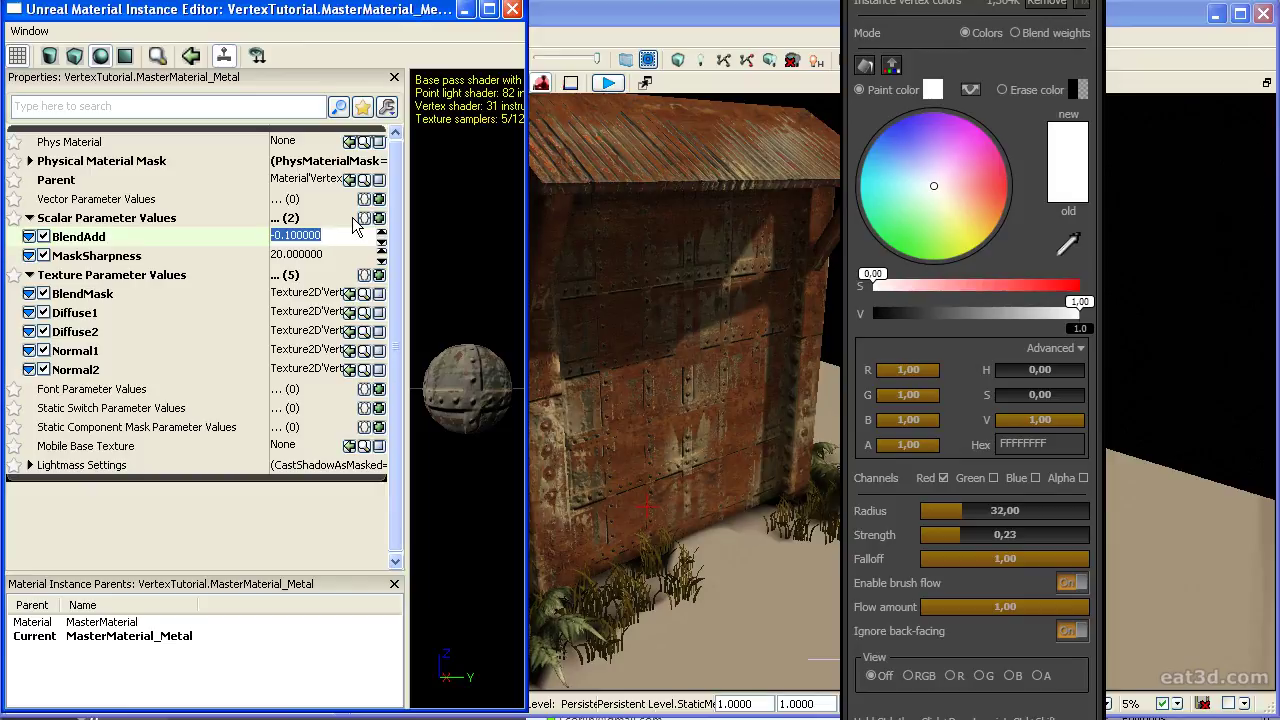
pyautogui.write('-0')
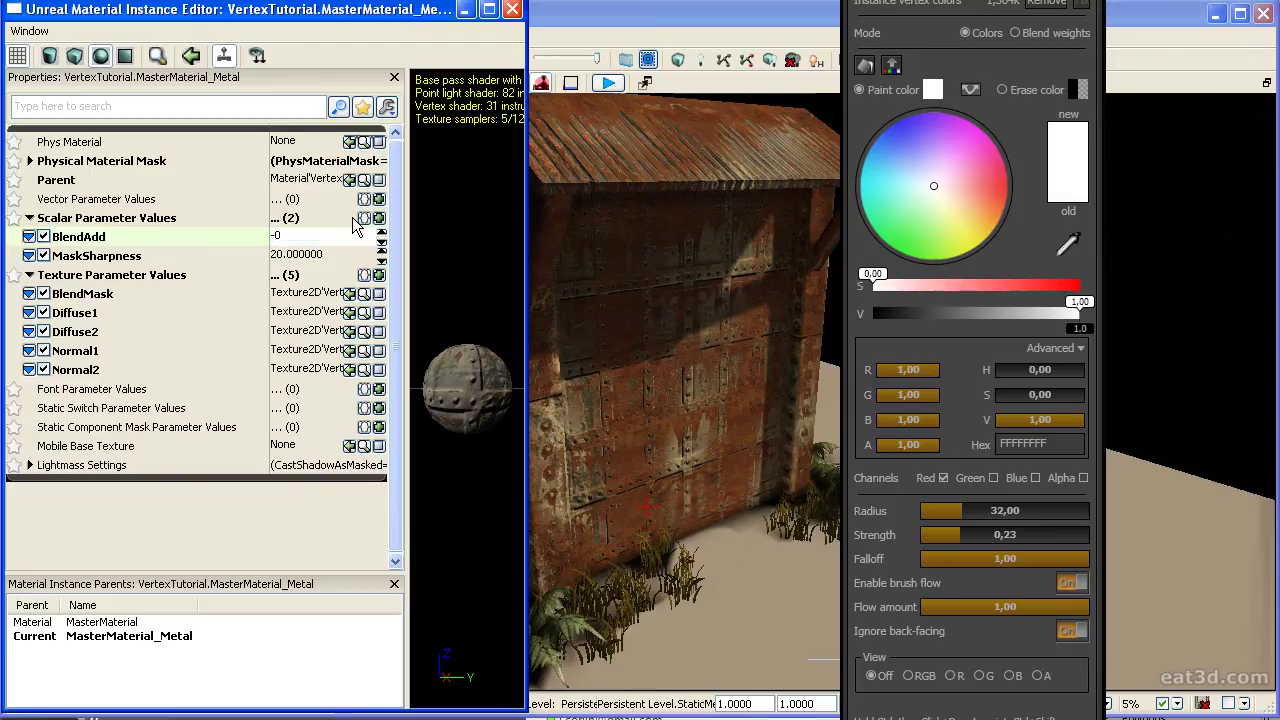
pyautogui.write('.05')
pyautogui.press('Return')
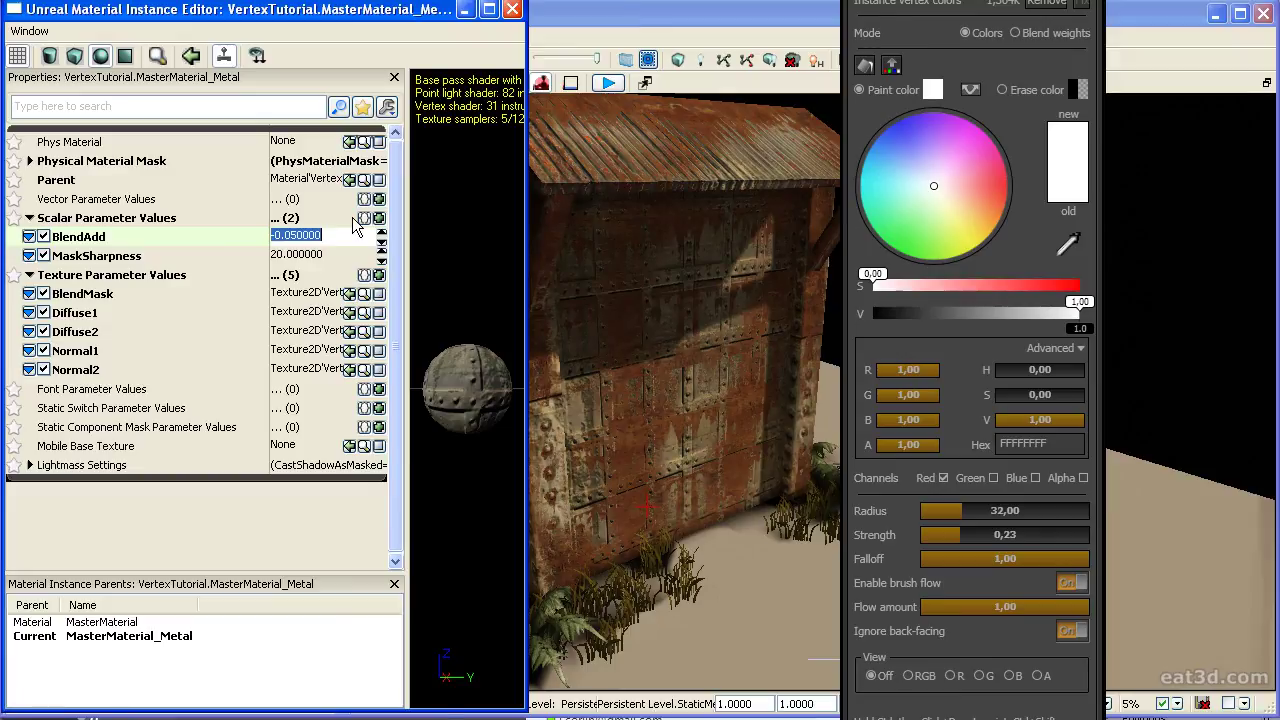
pyautogui.write('0')
pyautogui.press('Return')
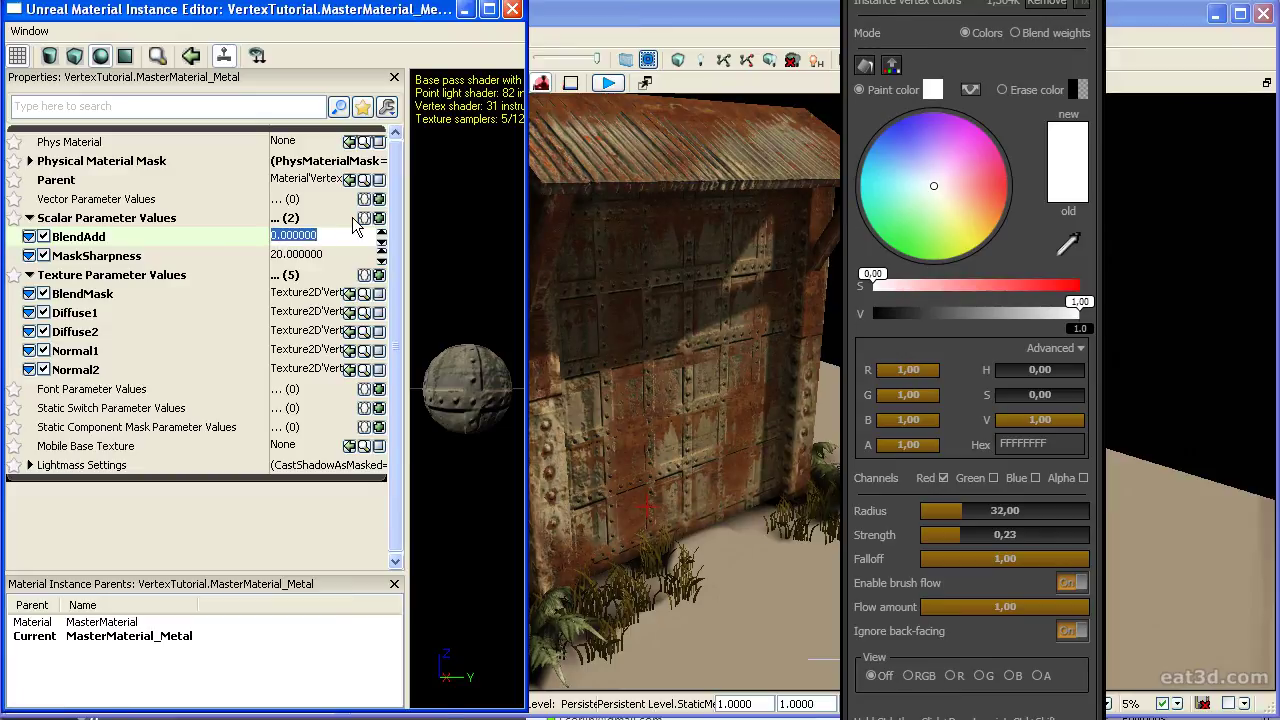
# Try a BlendAdd value of -1 on the metal instance and close the material instance editor
pyautogui.write('-1')
pyautogui.press('Return')
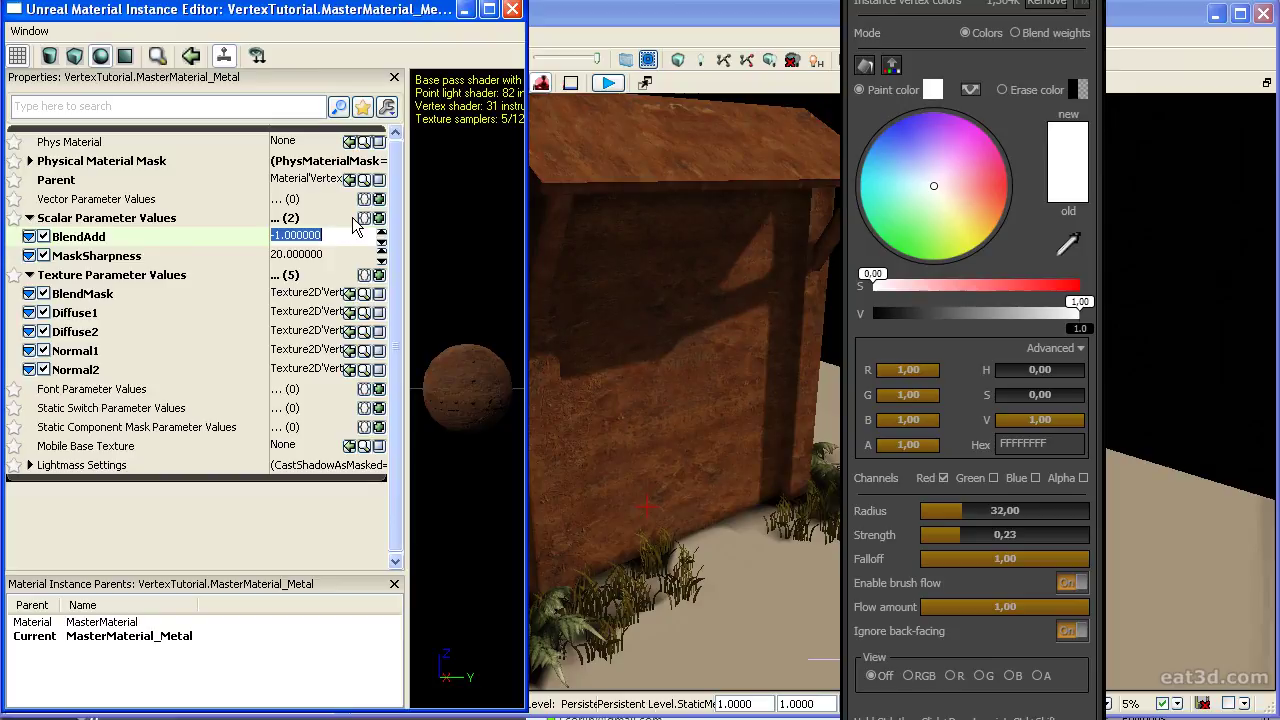
pyautogui.click(513, 10)
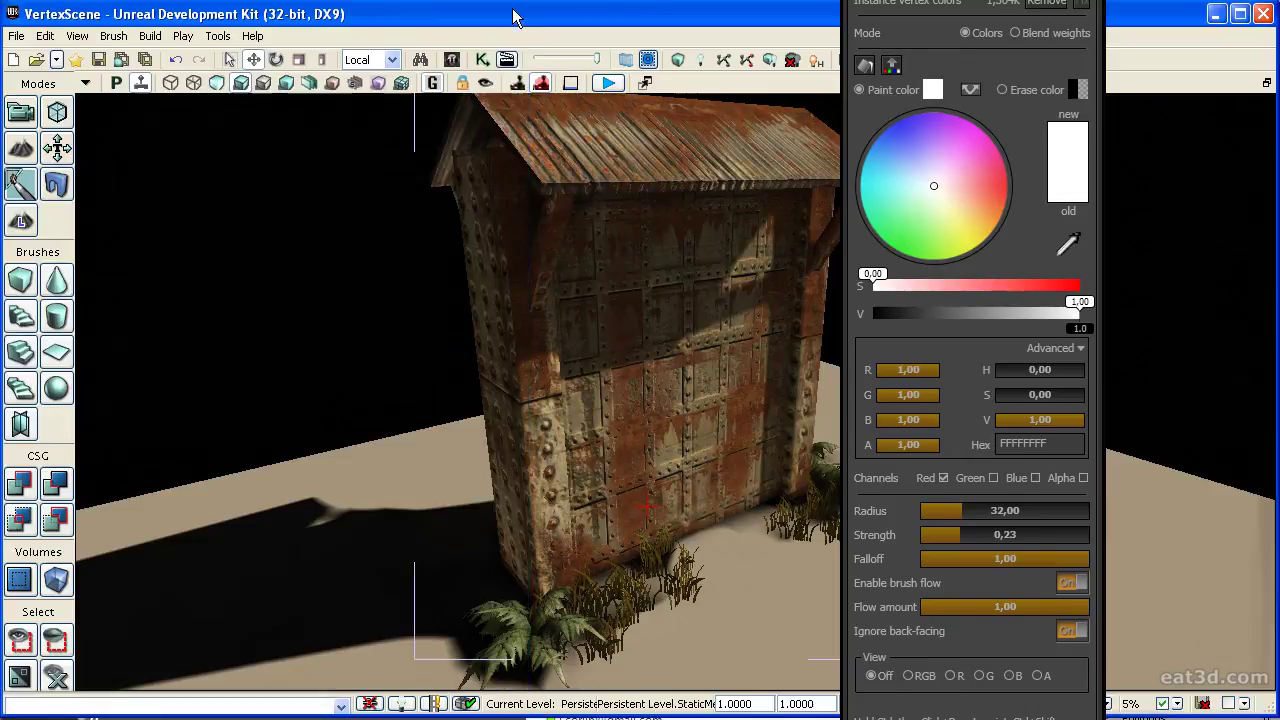